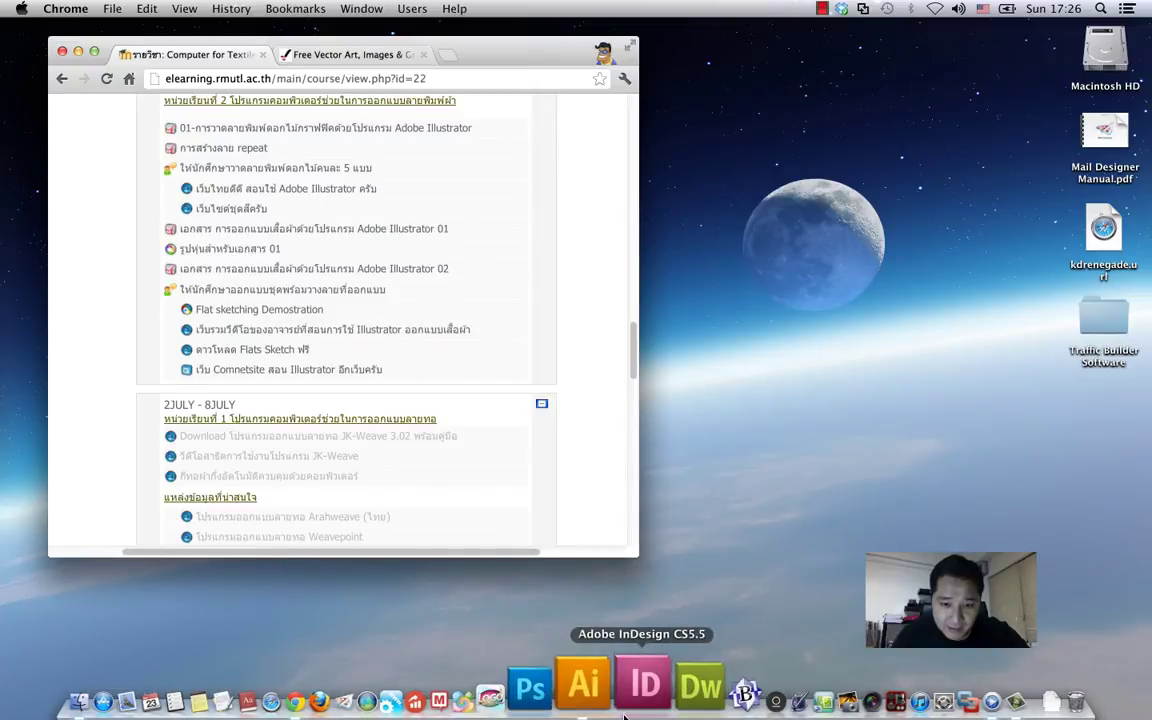
# Switch from Chrome to Adobe Illustrator using its Dock icon
pyautogui.click(597, 690)
# Create a new blank A4 document
pyautogui.click(125, 9)
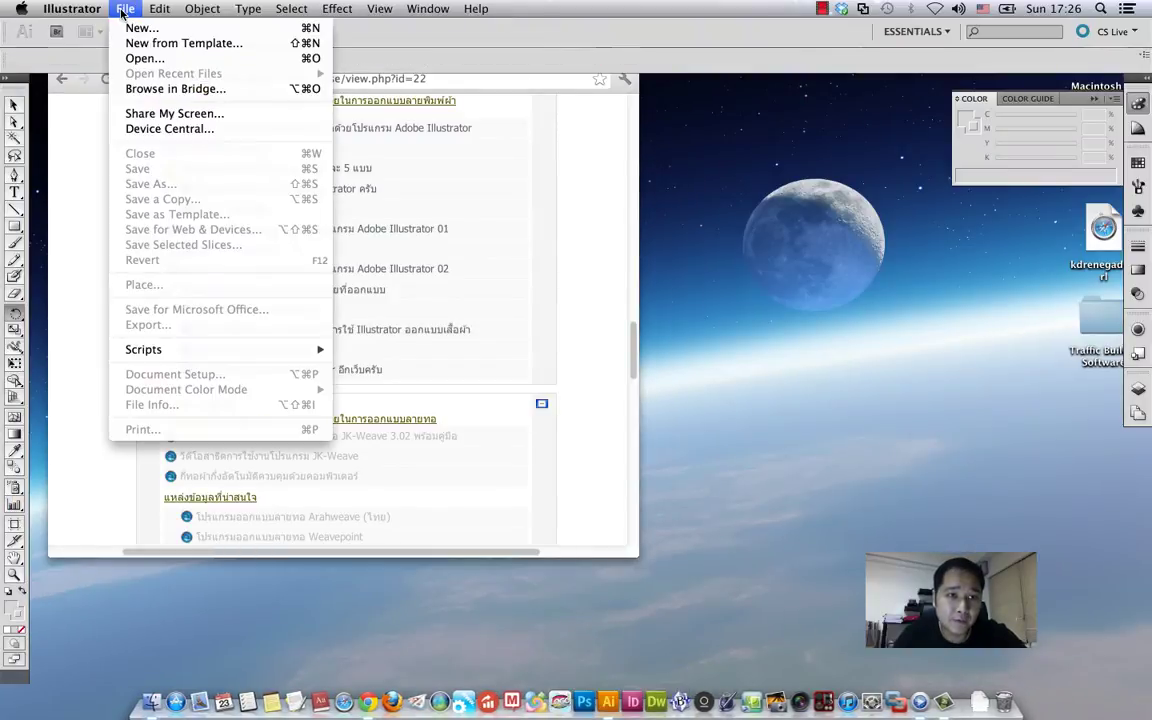
pyautogui.click(132, 28)
pyautogui.click(765, 145)
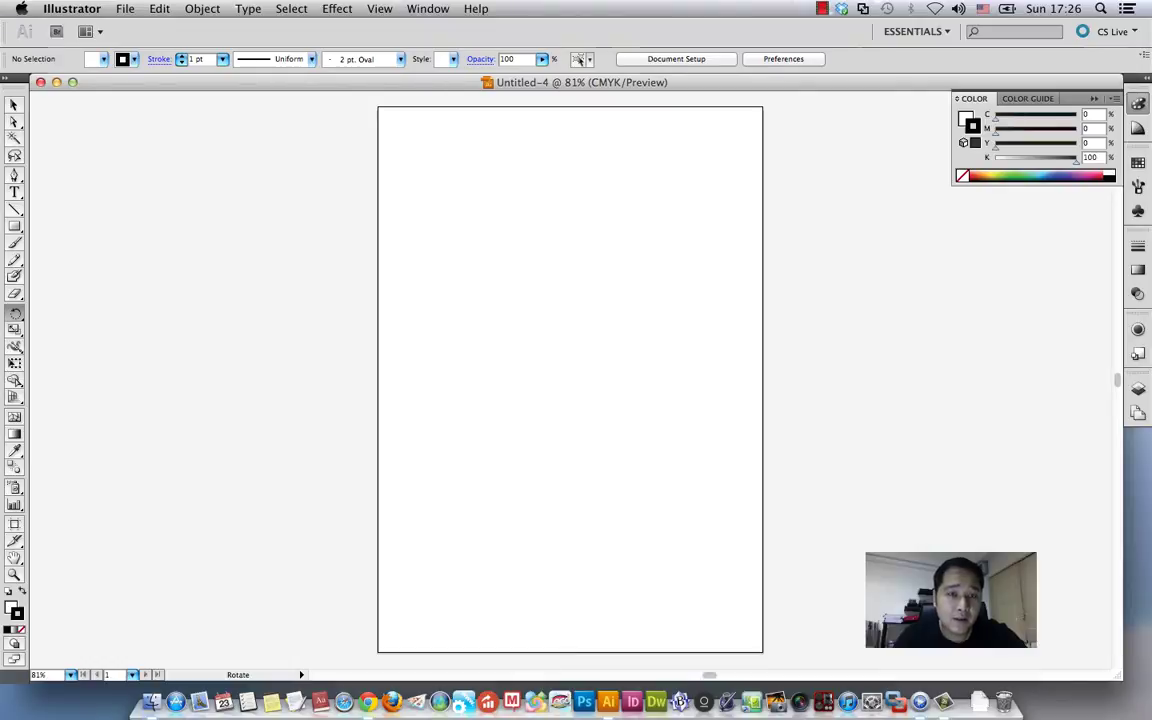
# Show the grid over the artboard and set the zoom to 200%
pyautogui.click(379, 9)
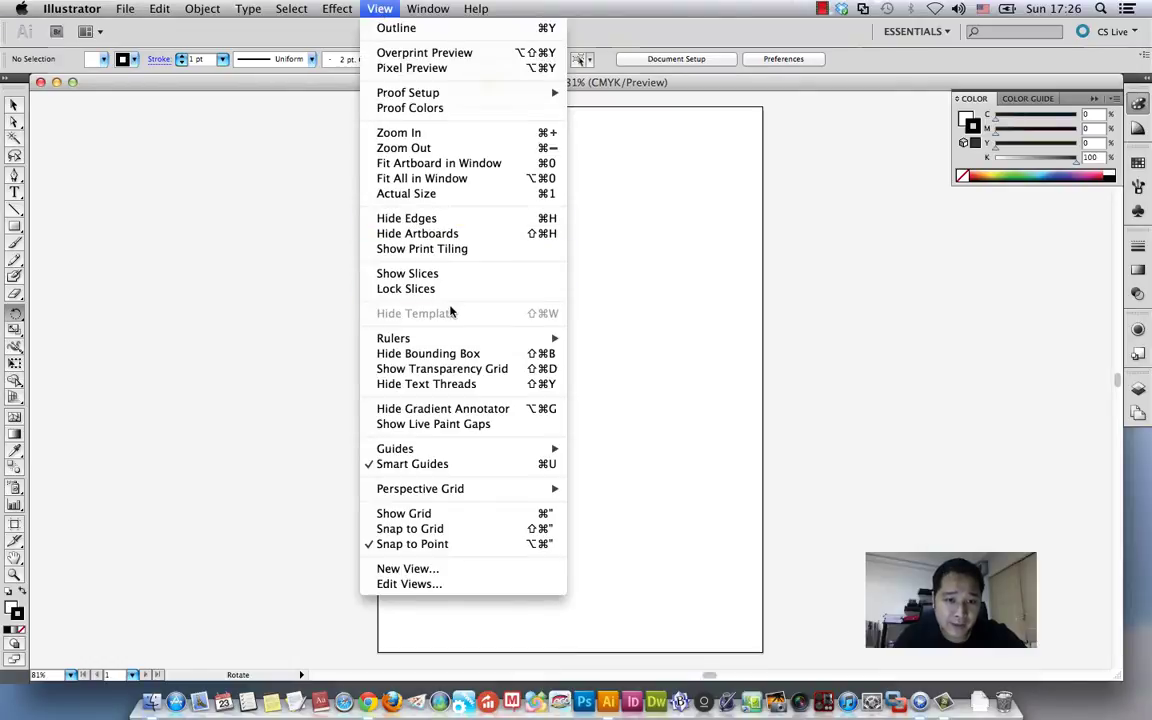
pyautogui.click(465, 513)
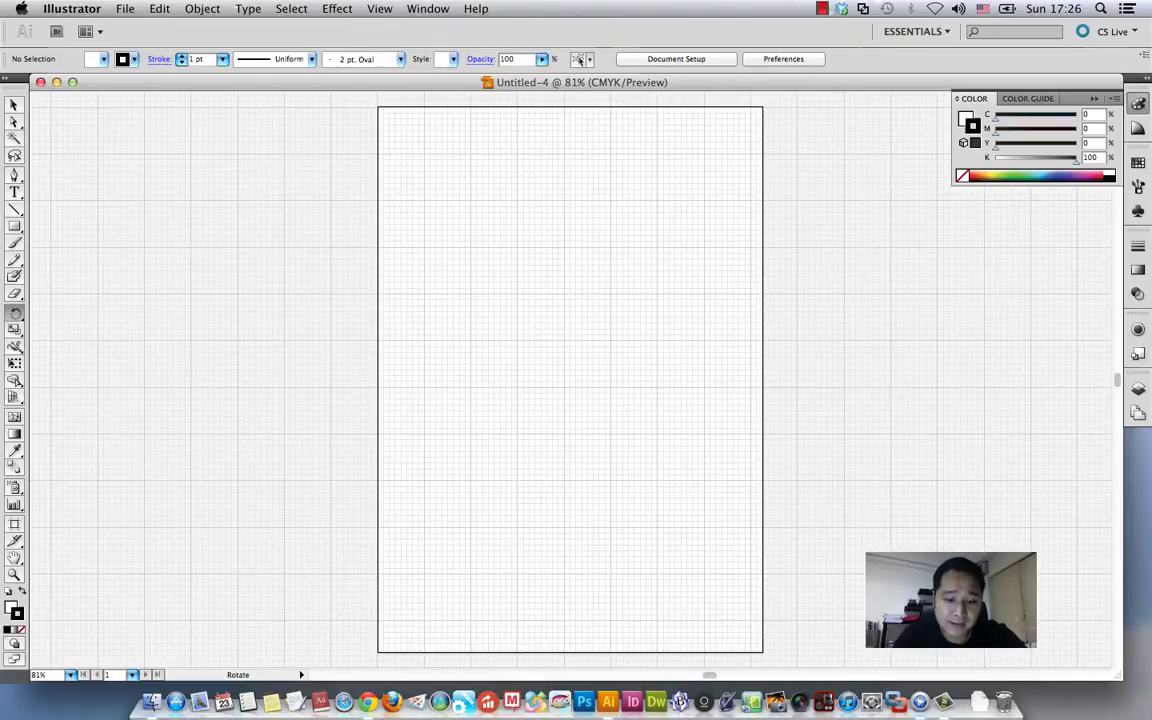
pyautogui.press('super+equal')
pyautogui.press('super+equal')
pyautogui.press('super+equal')
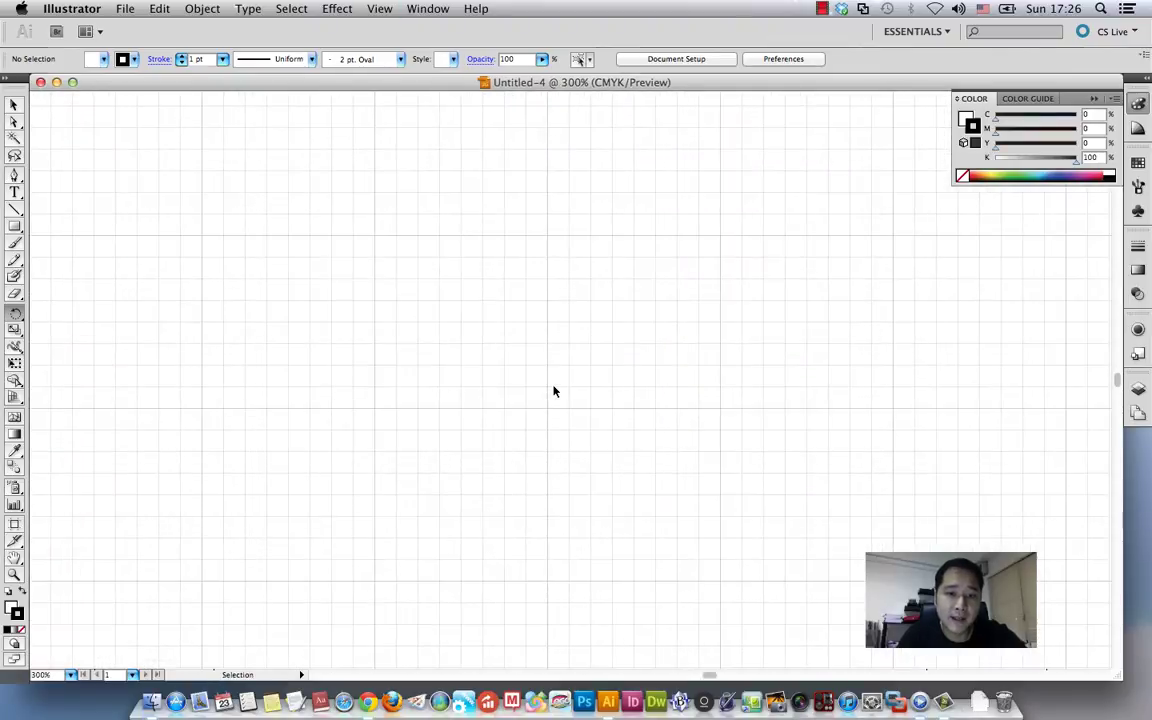
pyautogui.press('super+minus')
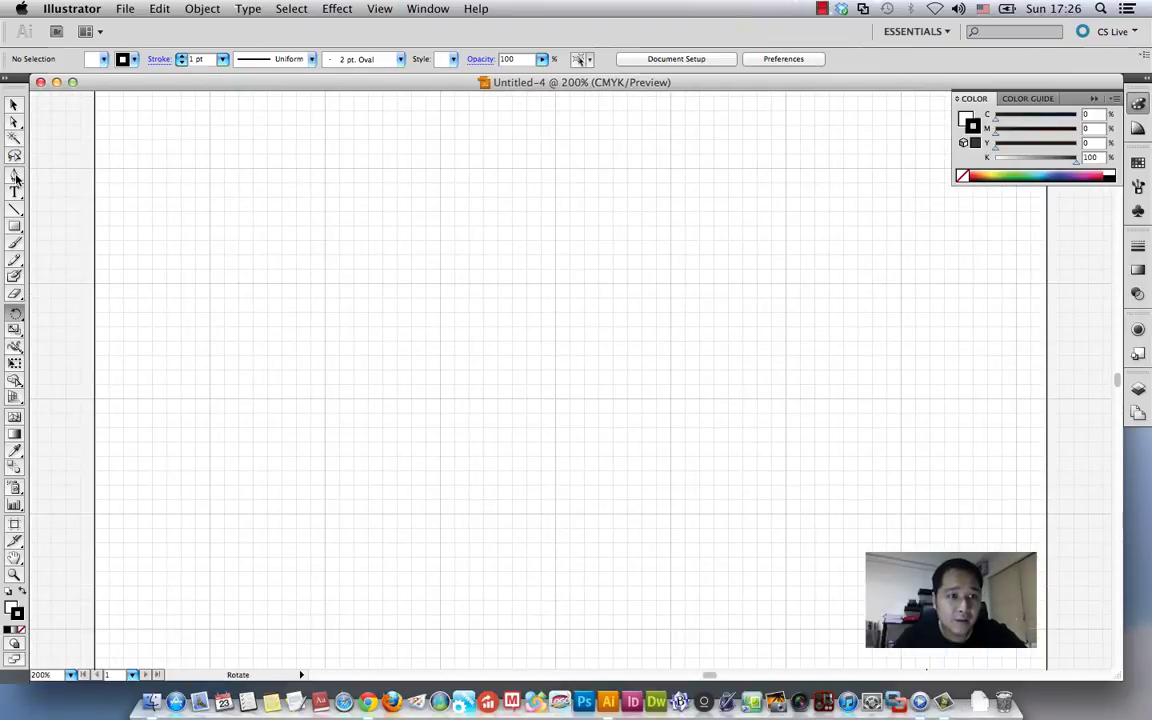
pyautogui.click(14, 175)
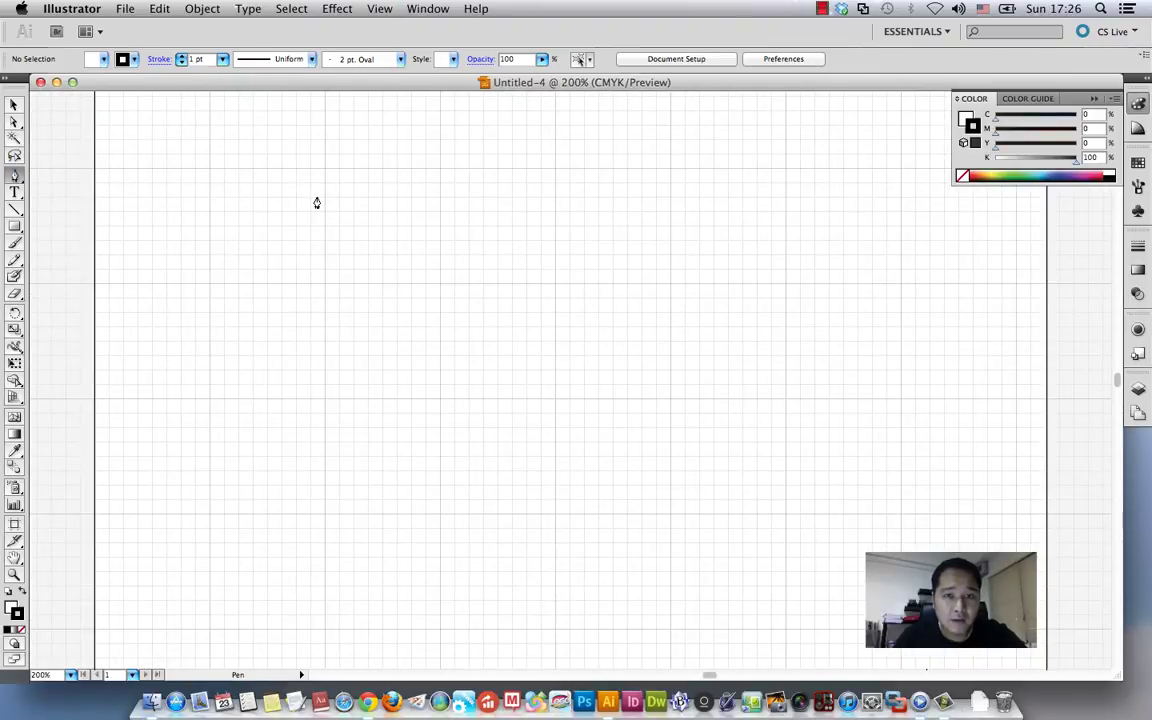
# Draw a closed teardrop-shaped path with the Pen tool
pyautogui.click(555, 169)
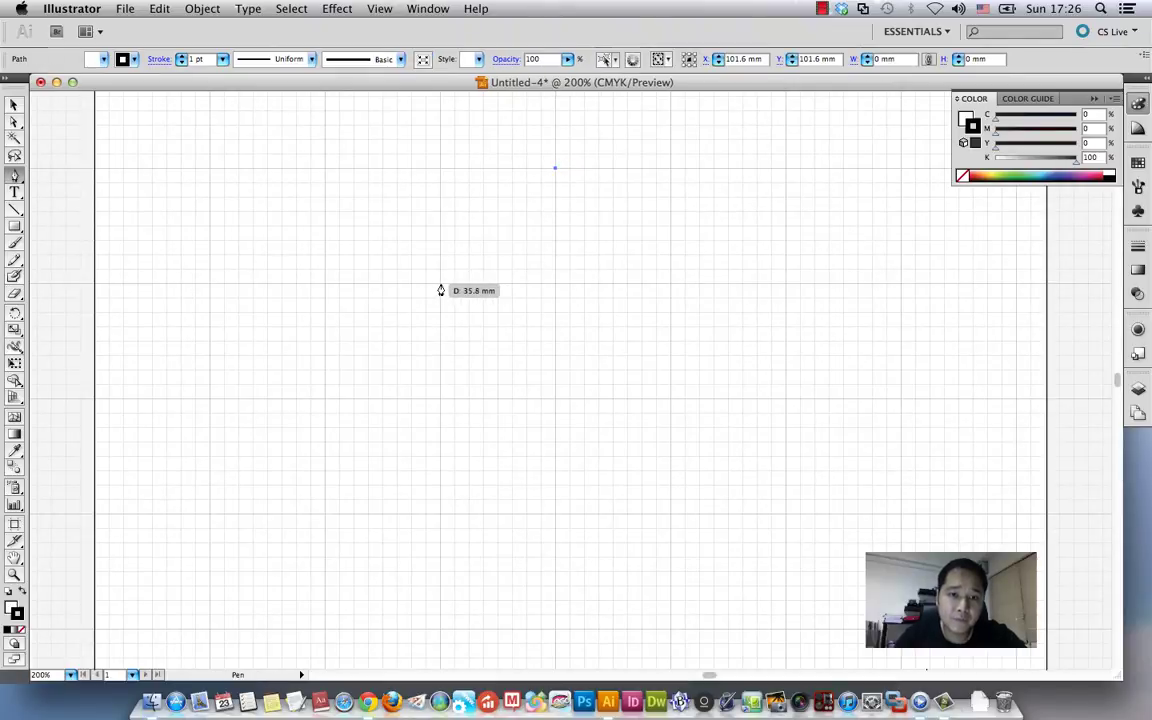
pyautogui.moveTo(439, 285); pyautogui.dragTo(439, 400)
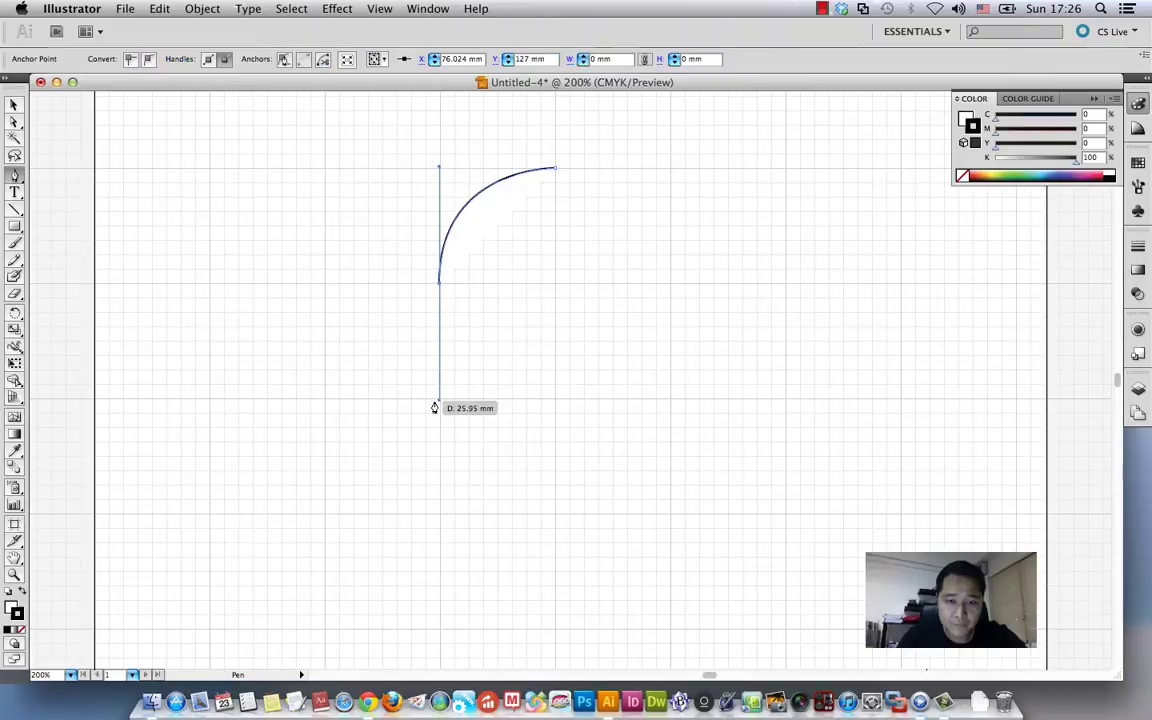
pyautogui.click(555, 516)
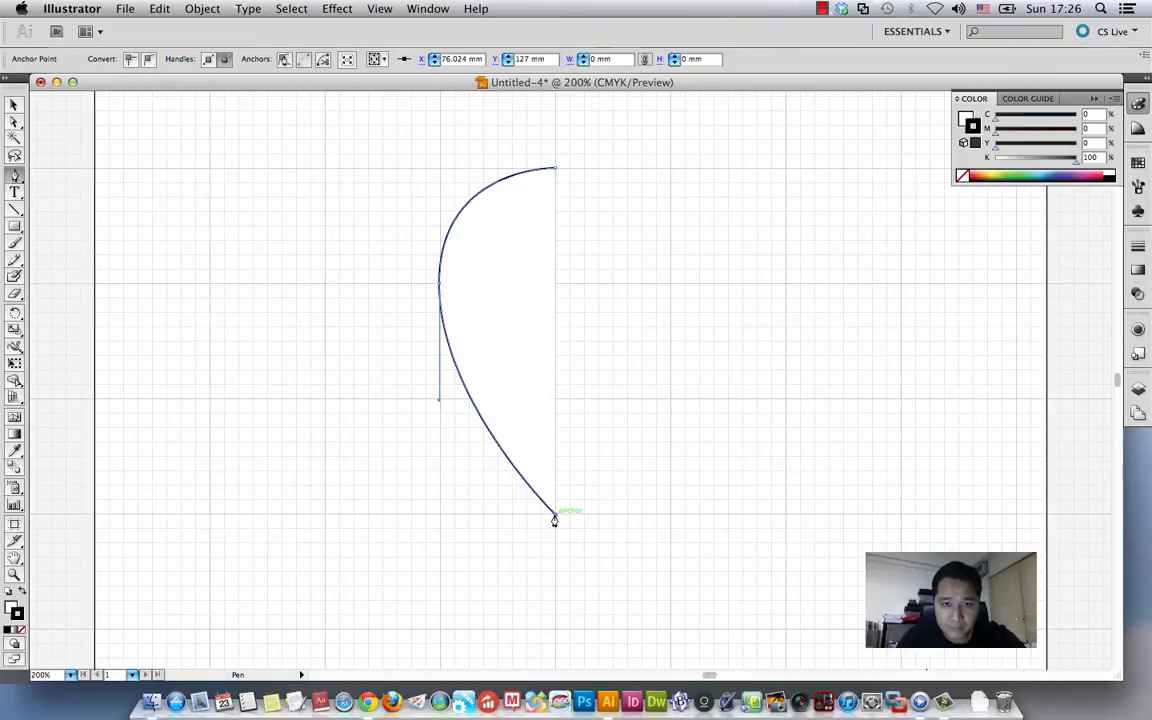
pyautogui.moveTo(670, 285); pyautogui.dragTo(671, 178)
pyautogui.moveTo(555, 170); pyautogui.dragTo(440, 168)
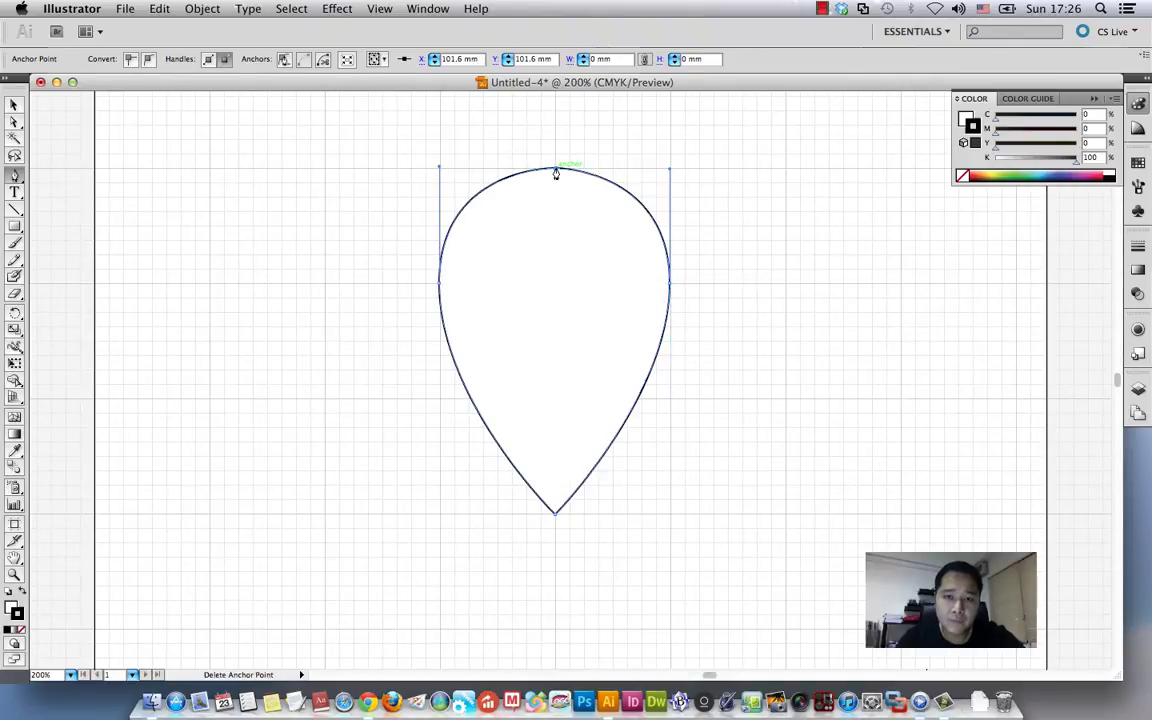
# Colour the teardrop with a green fill (C 52.55, Y 100) and white outline
pyautogui.click(14, 104)
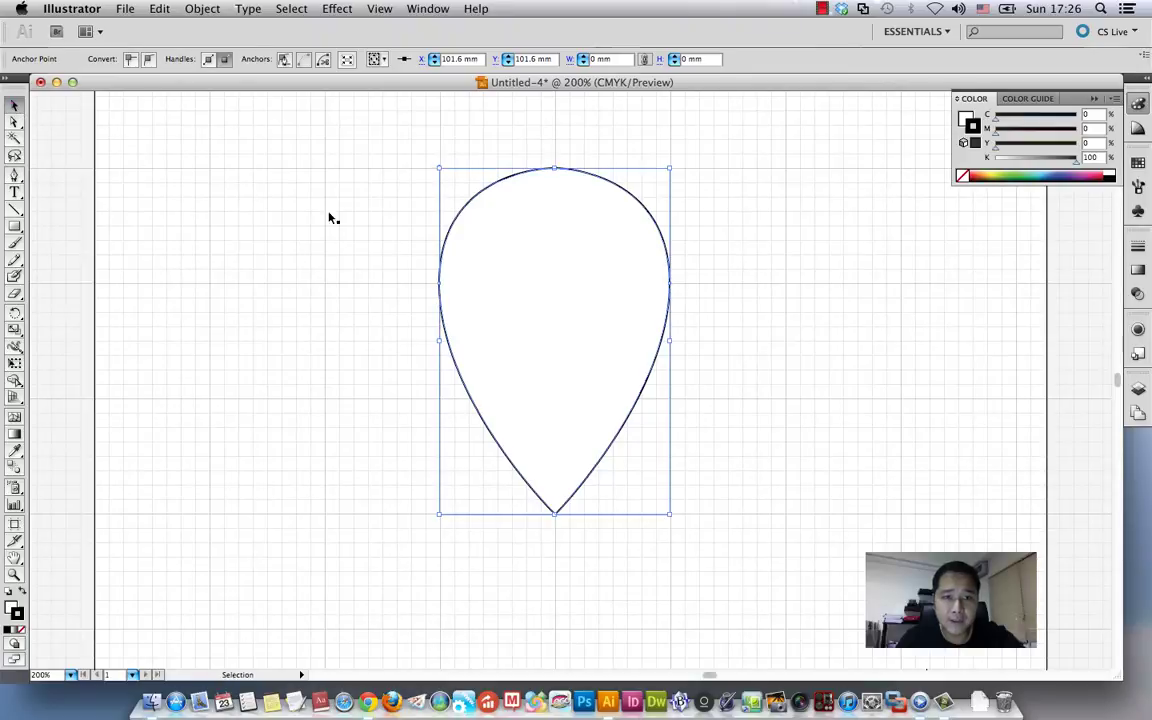
pyautogui.click(628, 248)
pyautogui.click(725, 241)
pyautogui.click(643, 245)
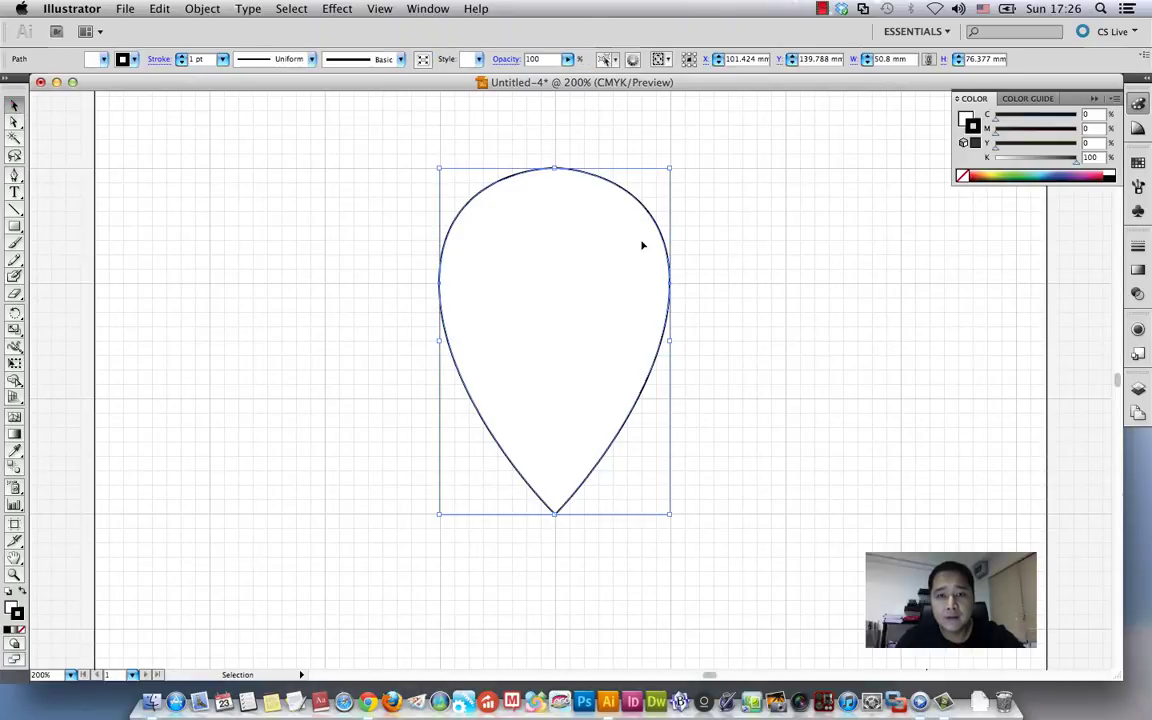
pyautogui.moveTo(975, 176); pyautogui.dragTo(984, 172)
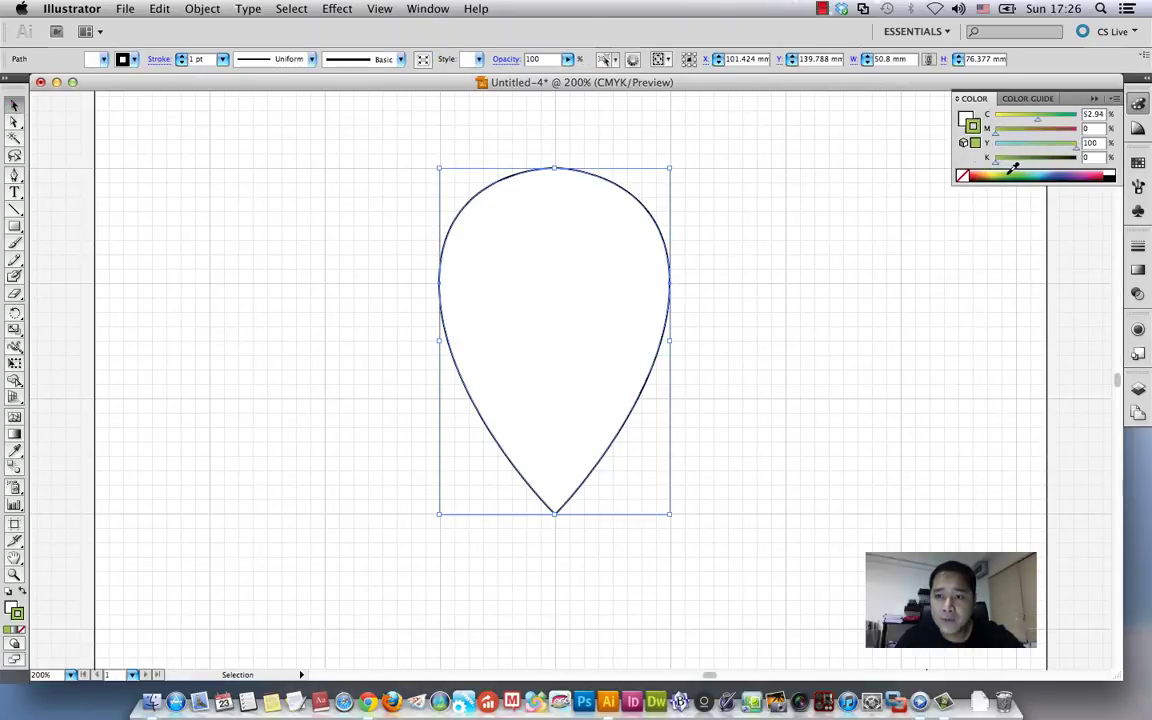
pyautogui.click(1107, 173)
pyautogui.click(964, 118)
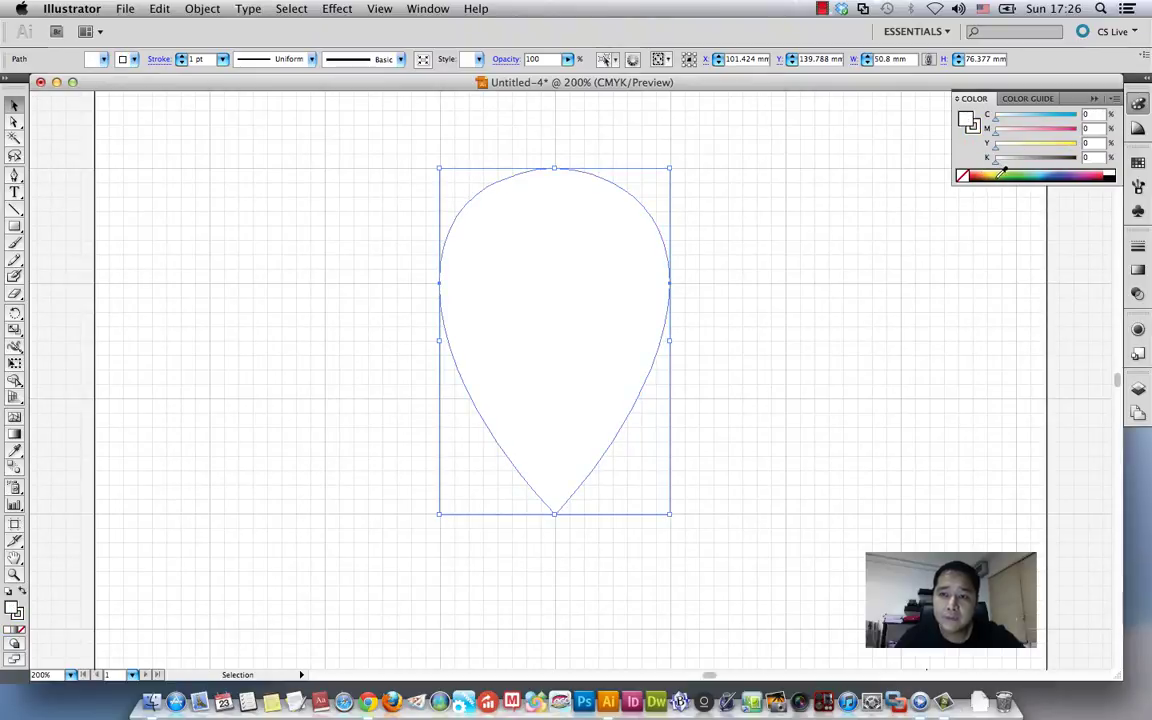
pyautogui.click(1005, 175)
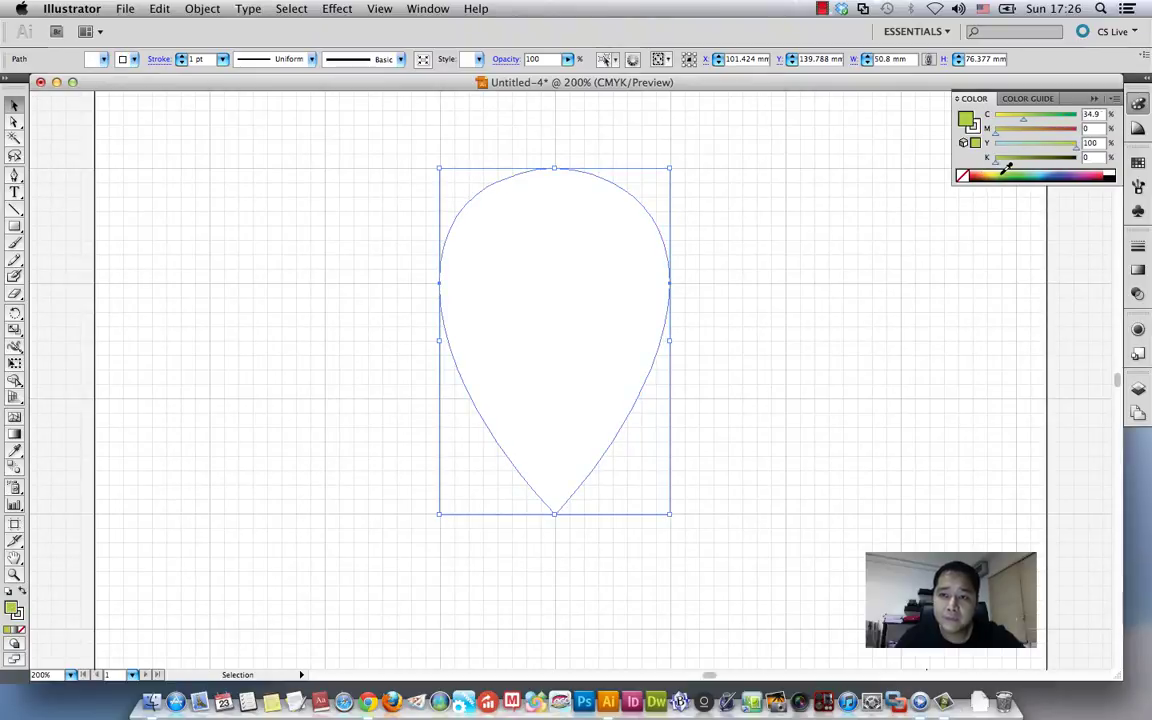
pyautogui.click(407, 262)
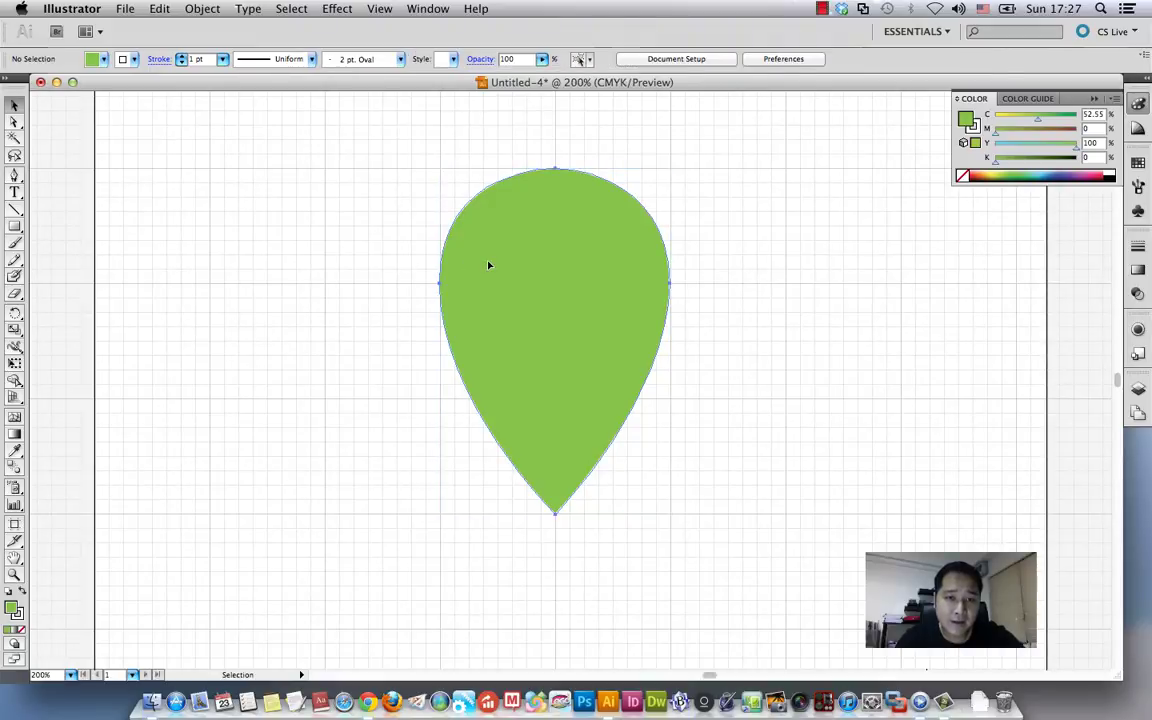
pyautogui.click(488, 265)
# Make a copy of the leaf rotated 30° around its bottom tip
pyautogui.click(16, 313)
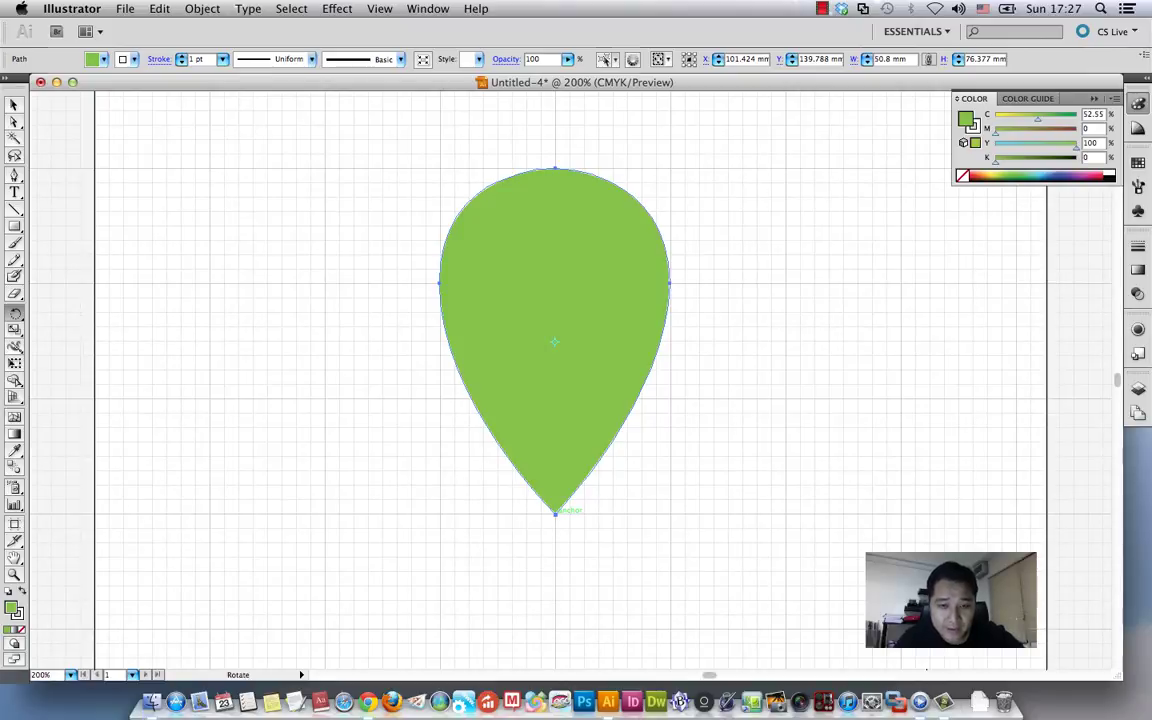
pyautogui.keyDown('alt'); pyautogui.click(556, 512); pyautogui.keyUp('alt')
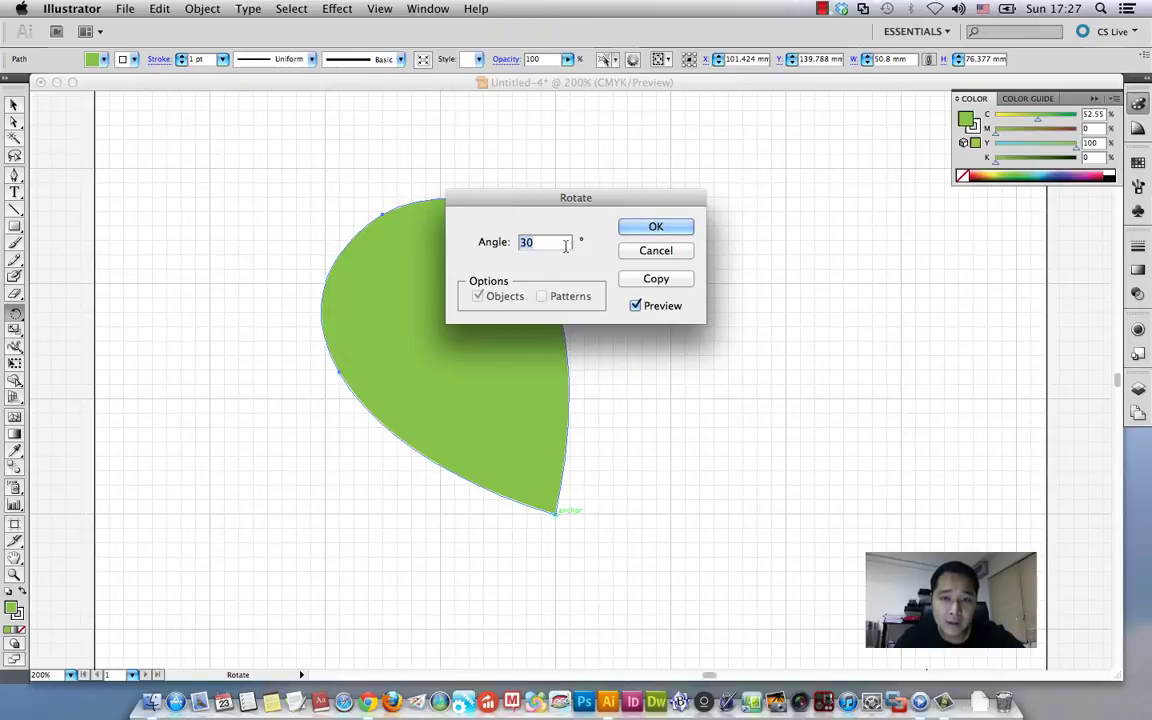
pyautogui.moveTo(527, 198); pyautogui.dragTo(545, 174)
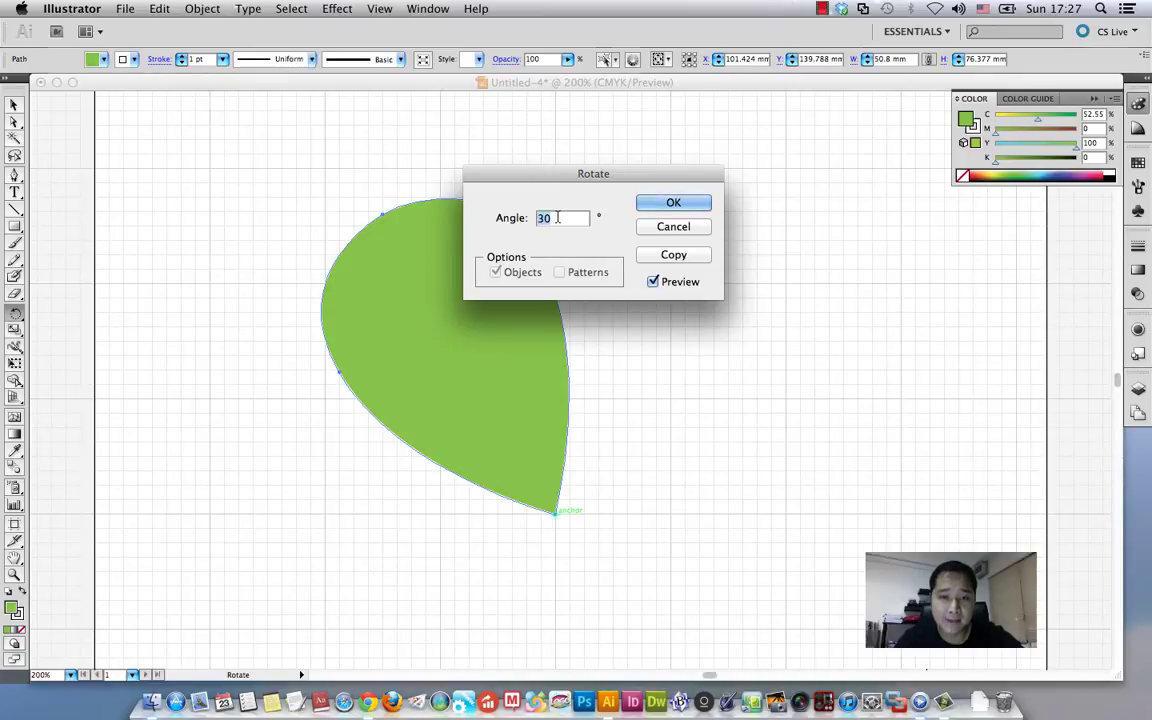
pyautogui.click(673, 256)
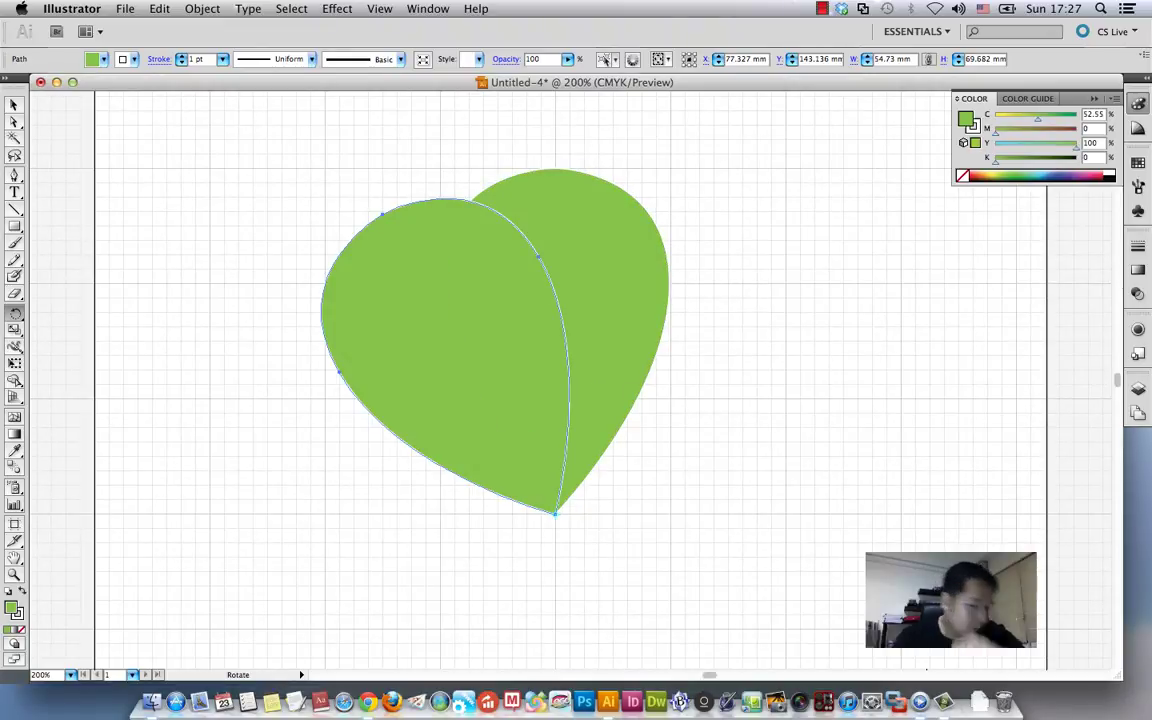
# Repeat the rotated copy with Ctrl+D until the flower closes, undoing one extra leaf
pyautogui.press('v')
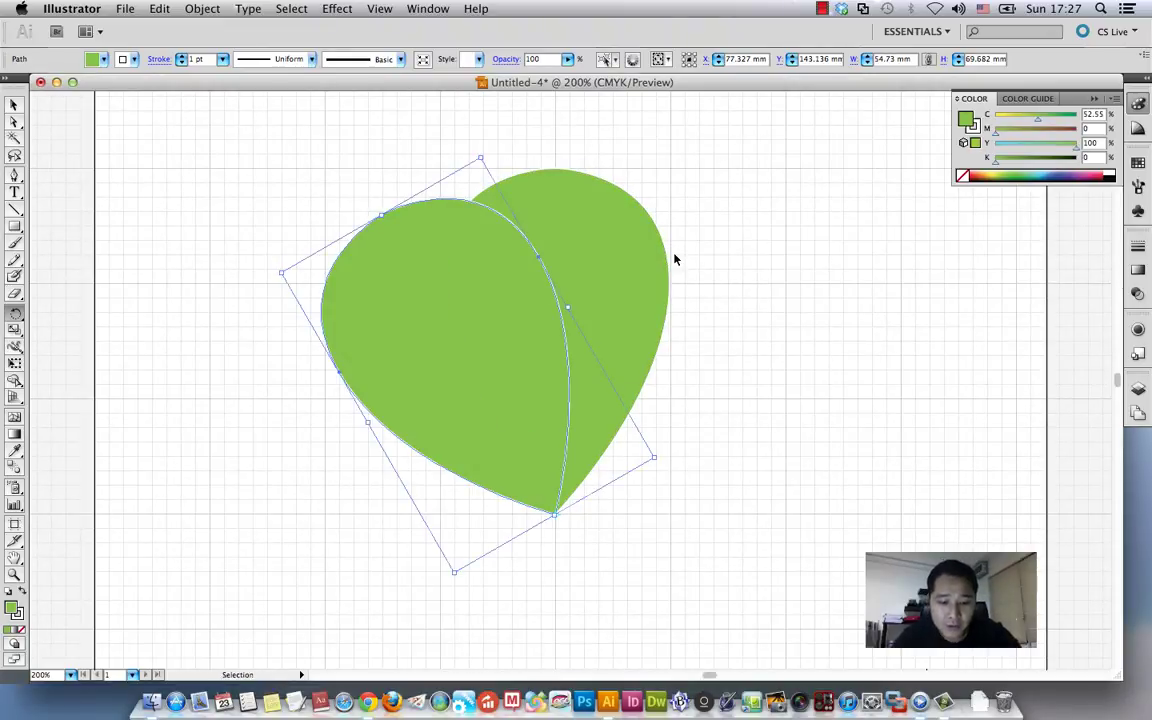
pyautogui.hotkey('ctrl', 'd')
pyautogui.hotkey('ctrl', 'd')
pyautogui.hotkey('ctrl', 'd')
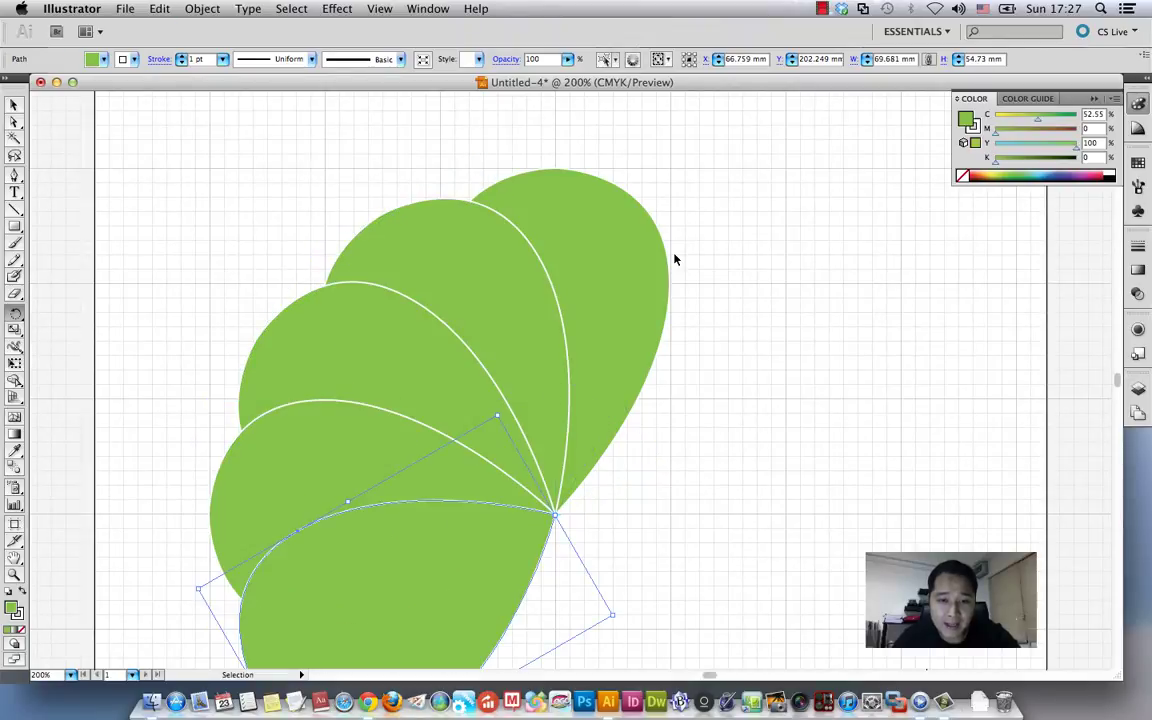
pyautogui.hotkey('ctrl', 'd')
pyautogui.hotkey('ctrl', 'd')
pyautogui.hotkey('ctrl', 'd')
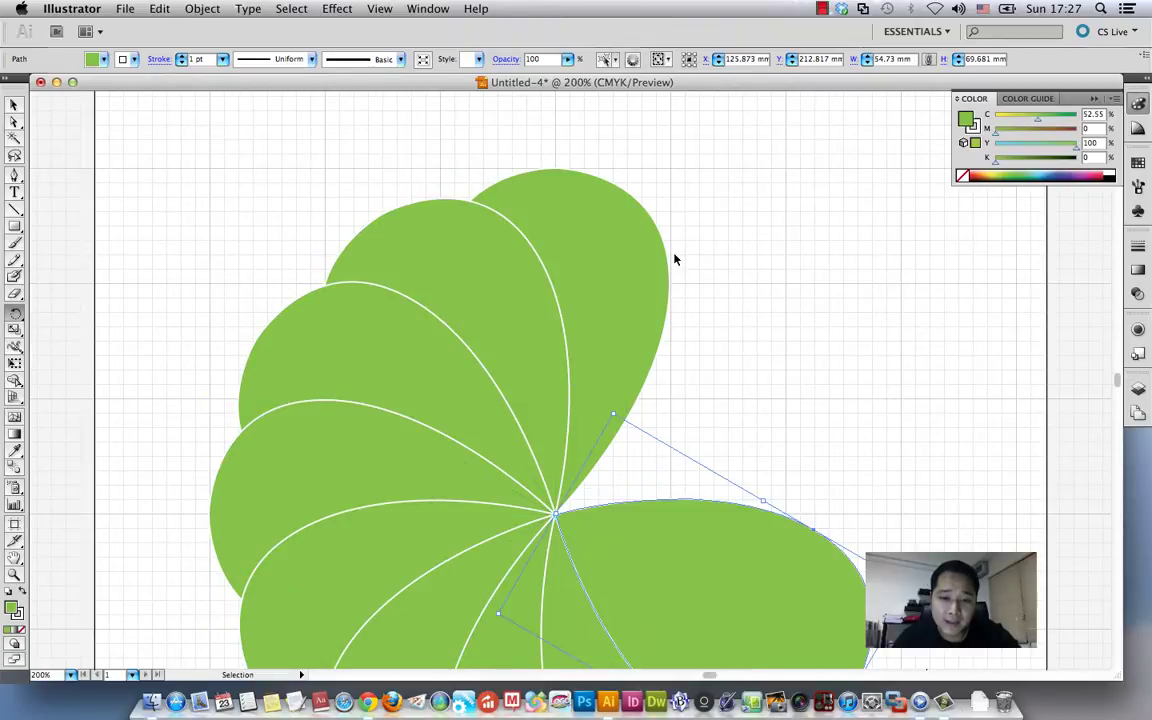
pyautogui.hotkey('ctrl', 'd')
pyautogui.hotkey('ctrl', 'd')
pyautogui.hotkey('ctrl', 'd')
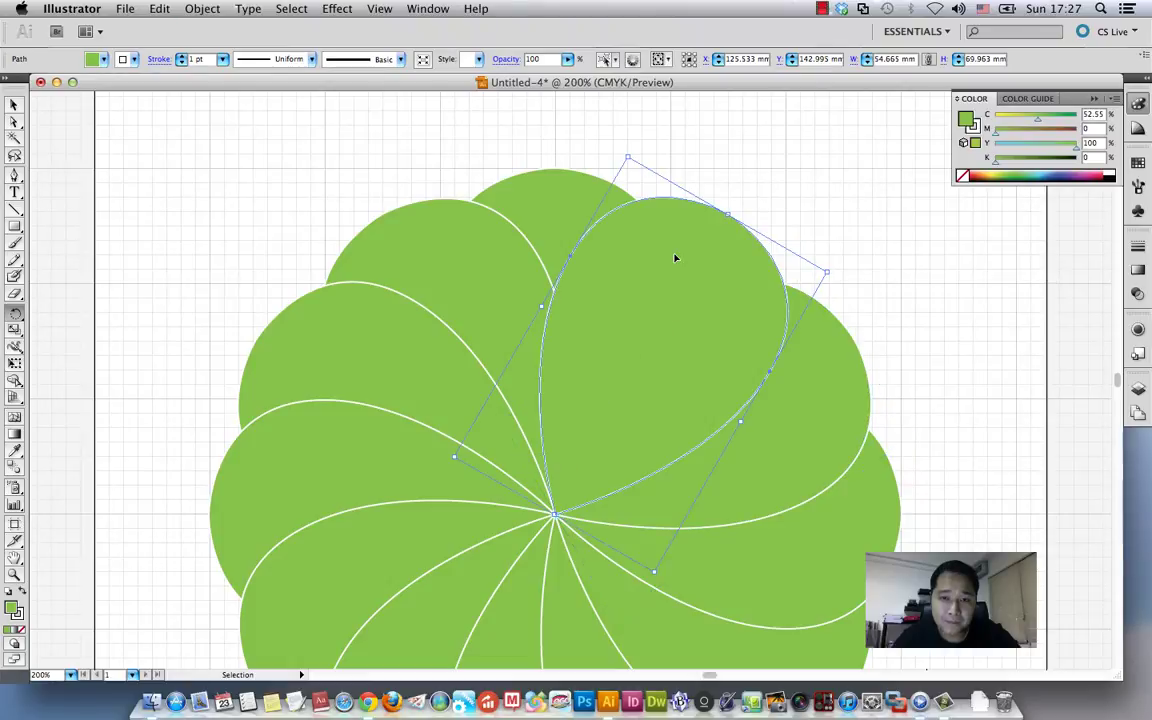
pyautogui.press('r')
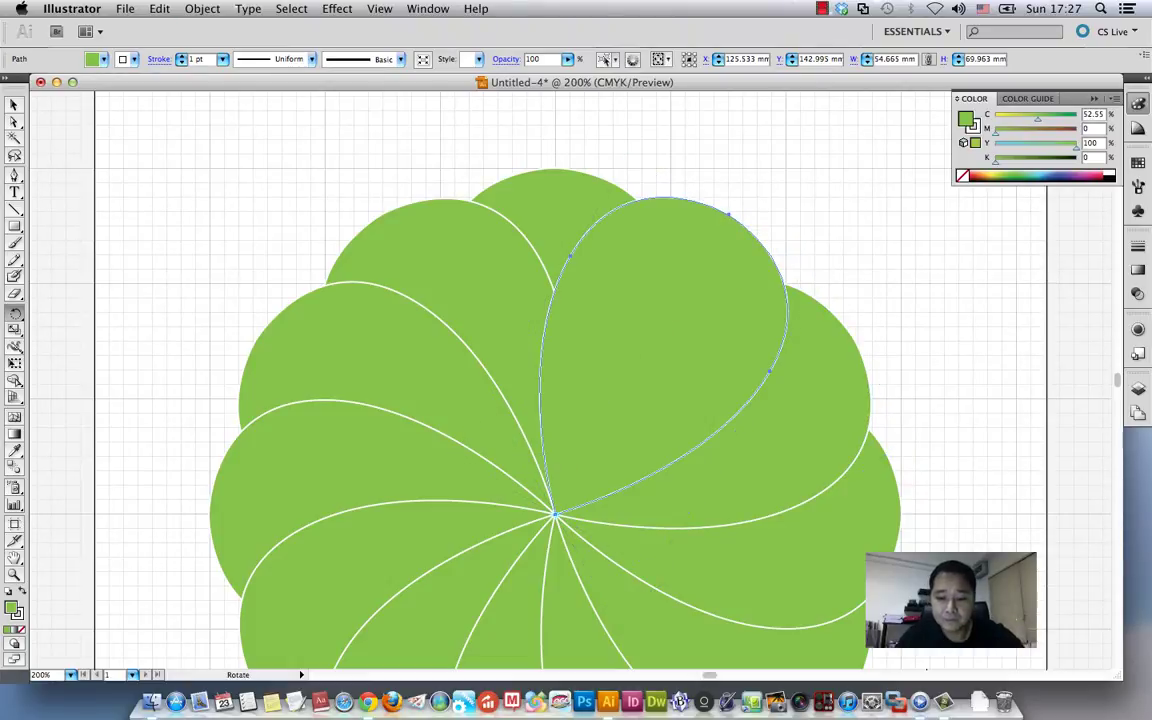
pyautogui.hotkey('ctrl', '-')
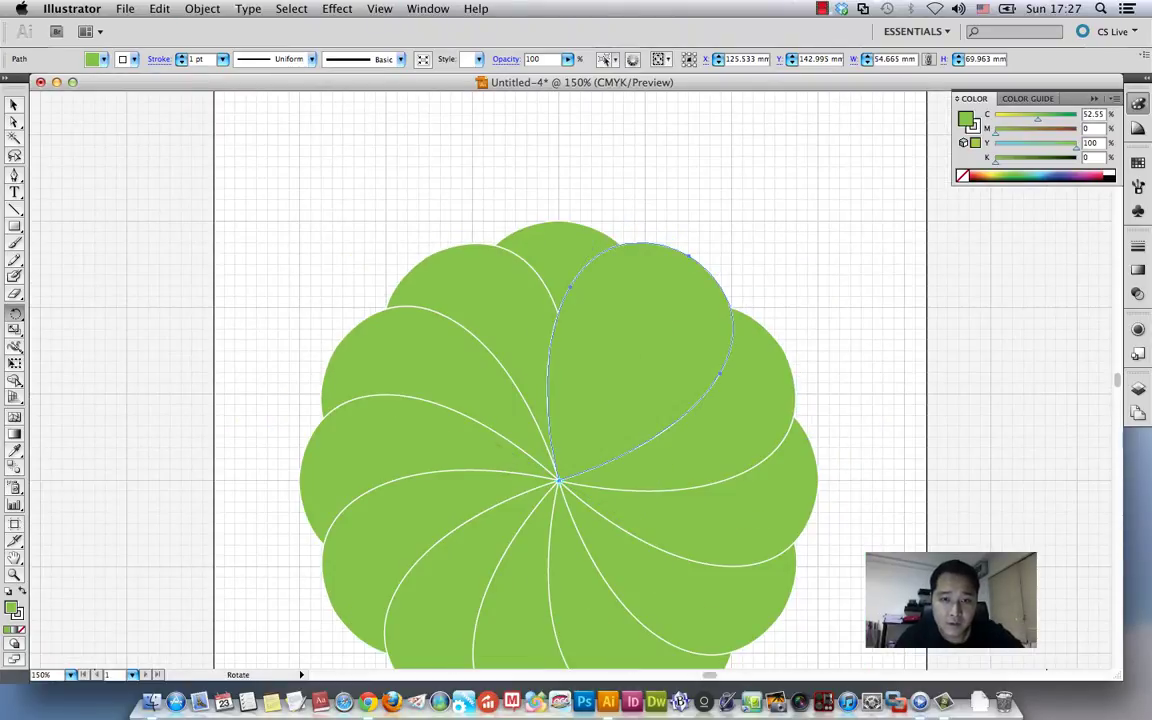
pyautogui.moveTo(470, 226)
pyautogui.mouseDown()
pyautogui.moveTo(473, 247)
pyautogui.moveTo(449, 140)
pyautogui.mouseUp()
pyautogui.hotkey('ctrl', 'z')
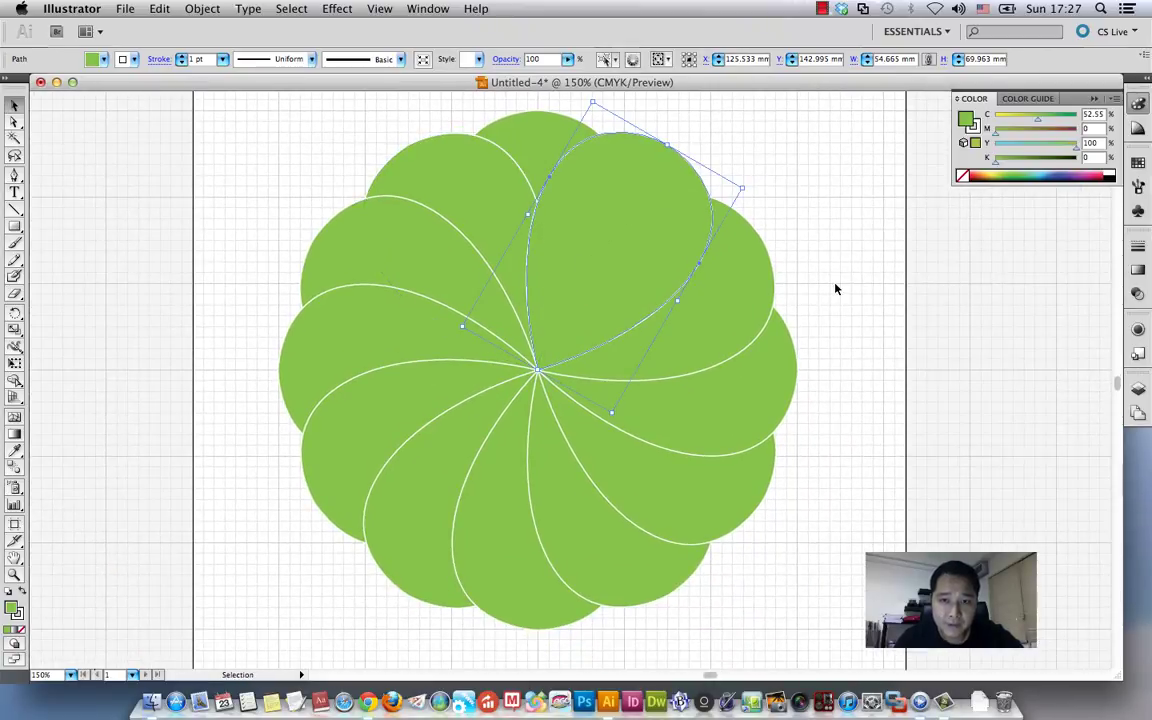
pyautogui.click(836, 289)
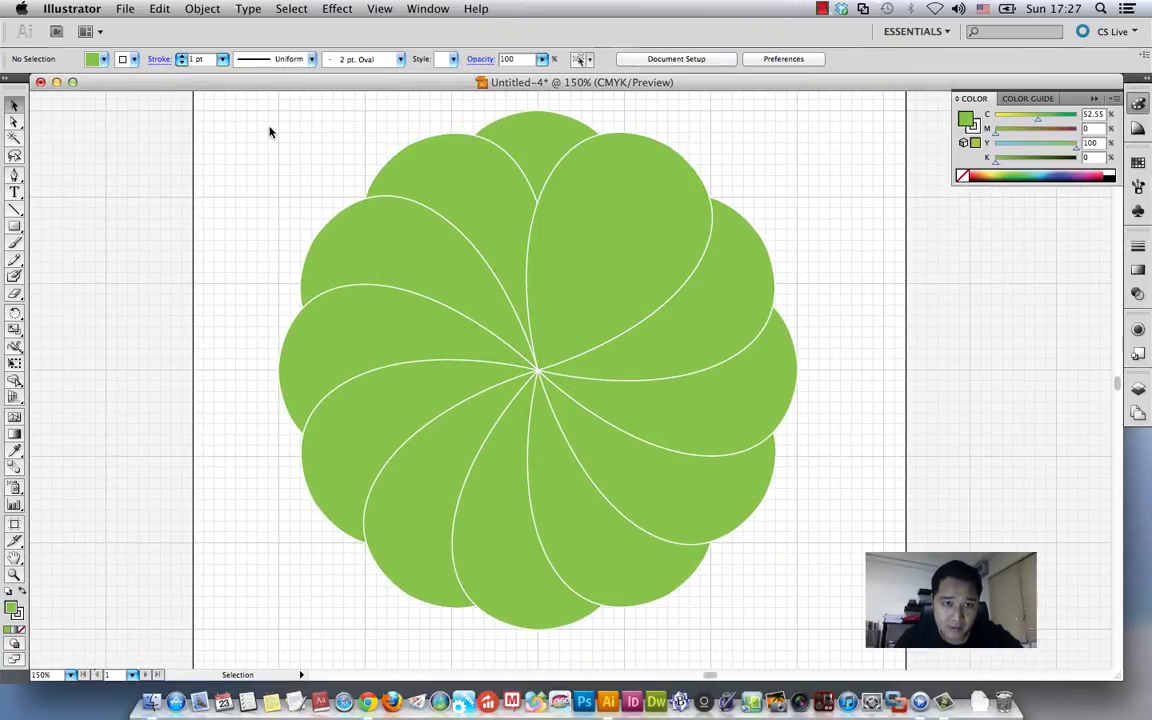
# Group all the rosette leaves into one object
pyautogui.moveTo(269, 131); pyautogui.dragTo(712, 535)
pyautogui.rightClick(598, 224)
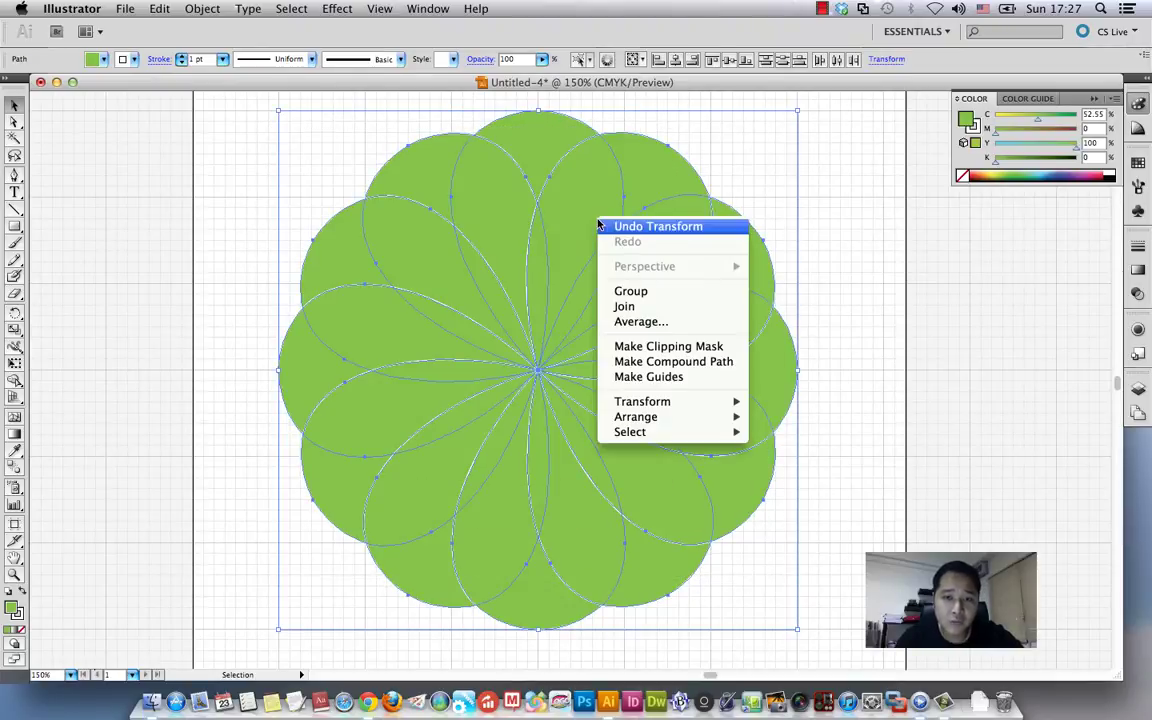
pyautogui.click(636, 291)
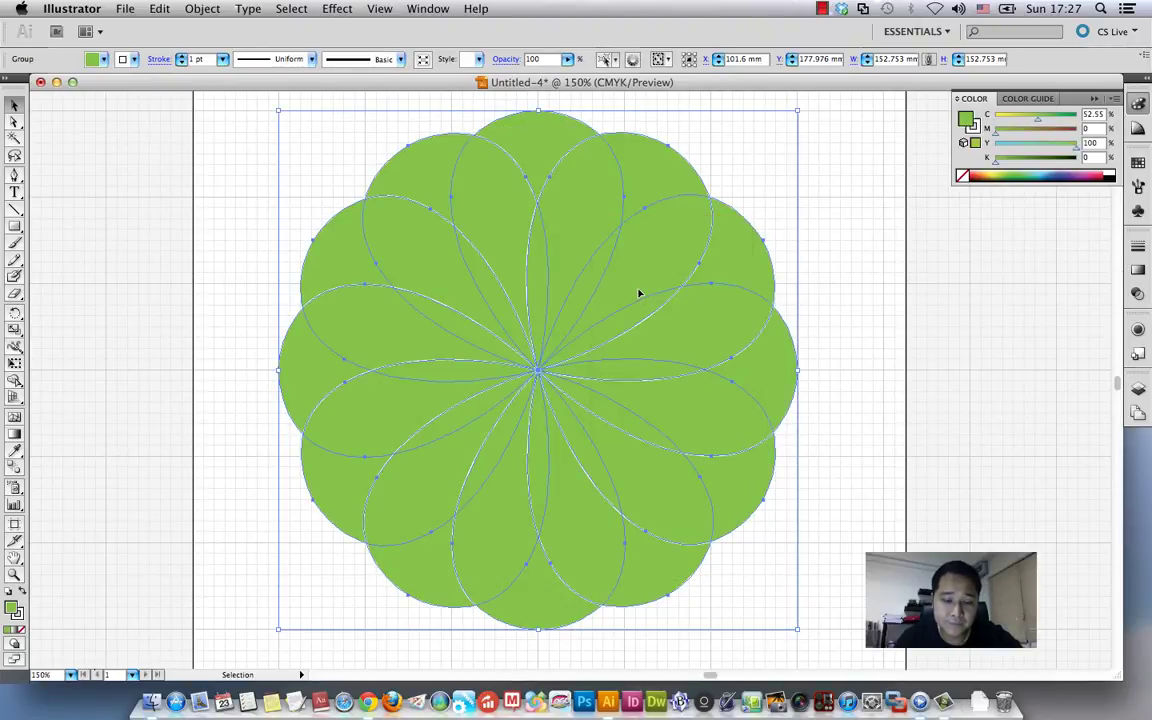
# Copy the grouped rosette and Paste in Front
pyautogui.click(163, 9)
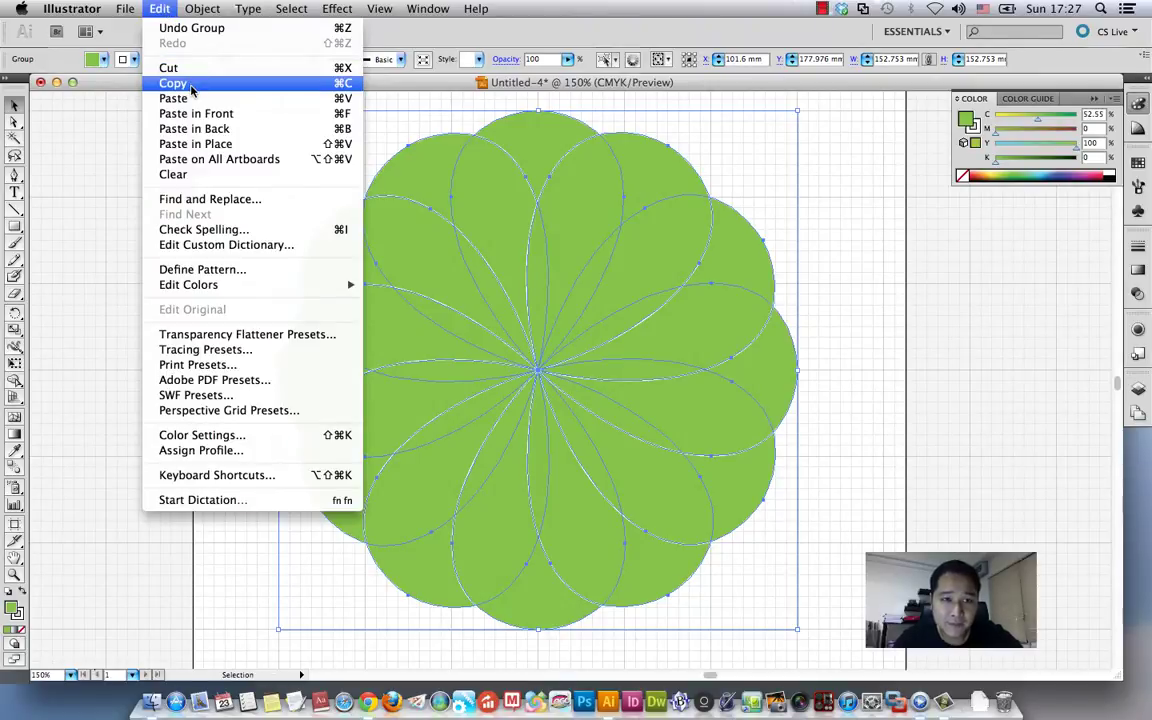
pyautogui.click(192, 88)
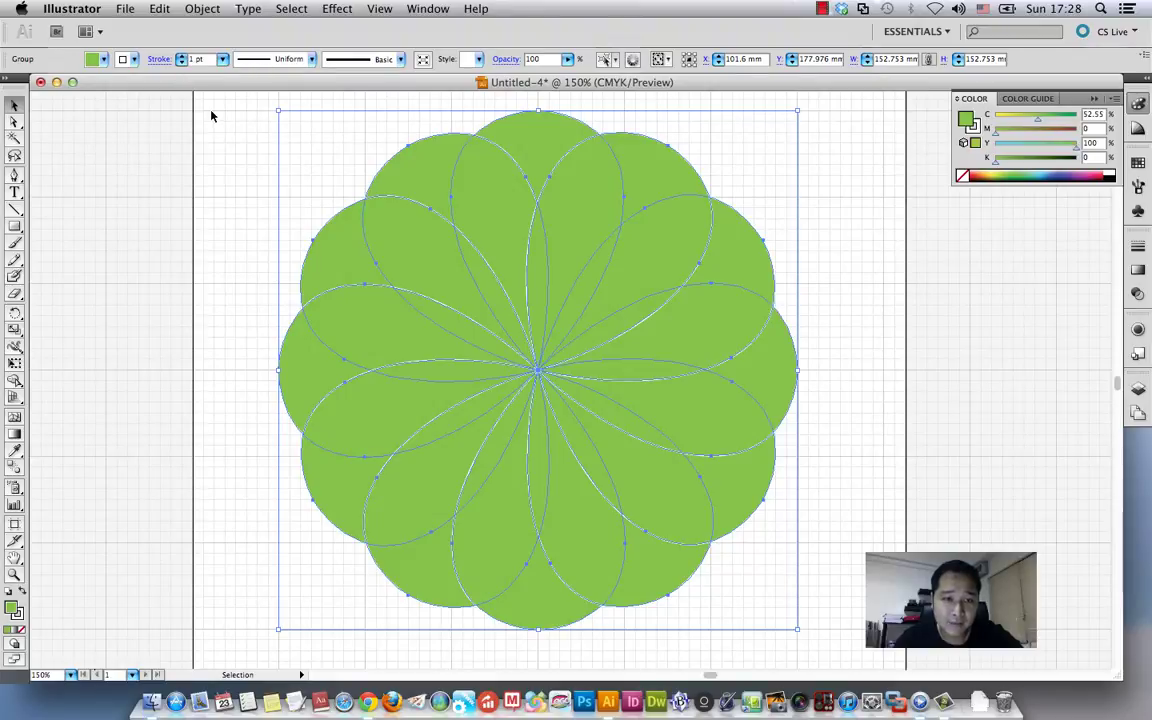
pyautogui.click(161, 10)
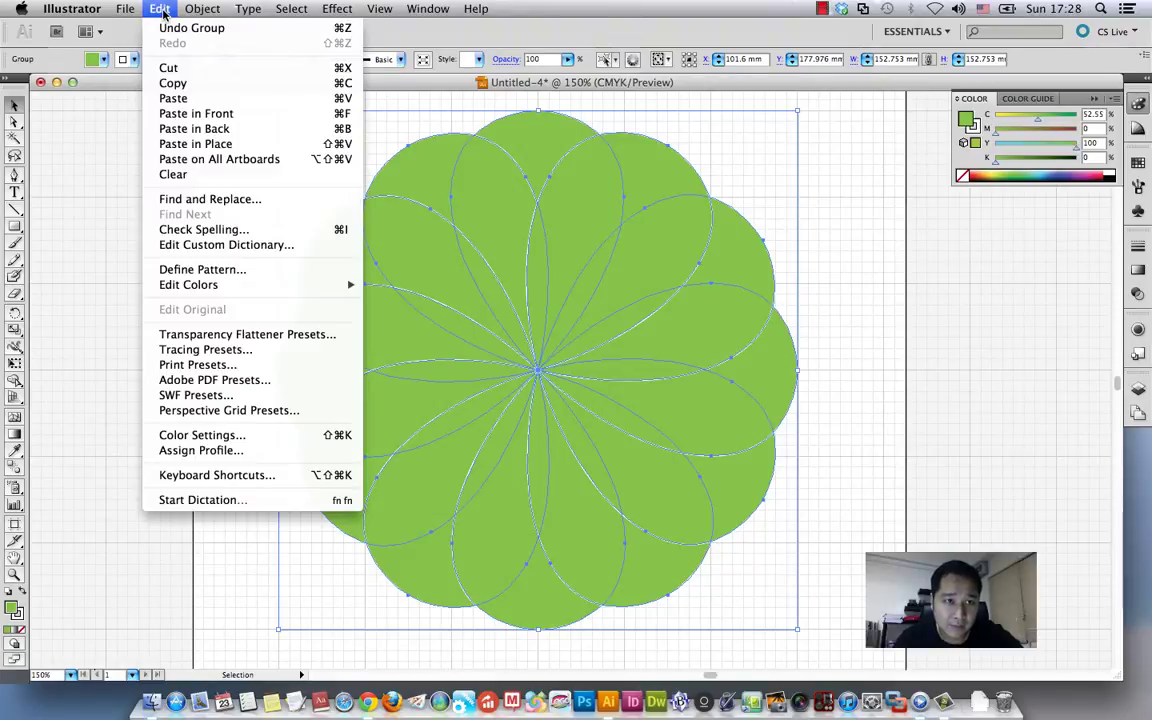
pyautogui.click(254, 119)
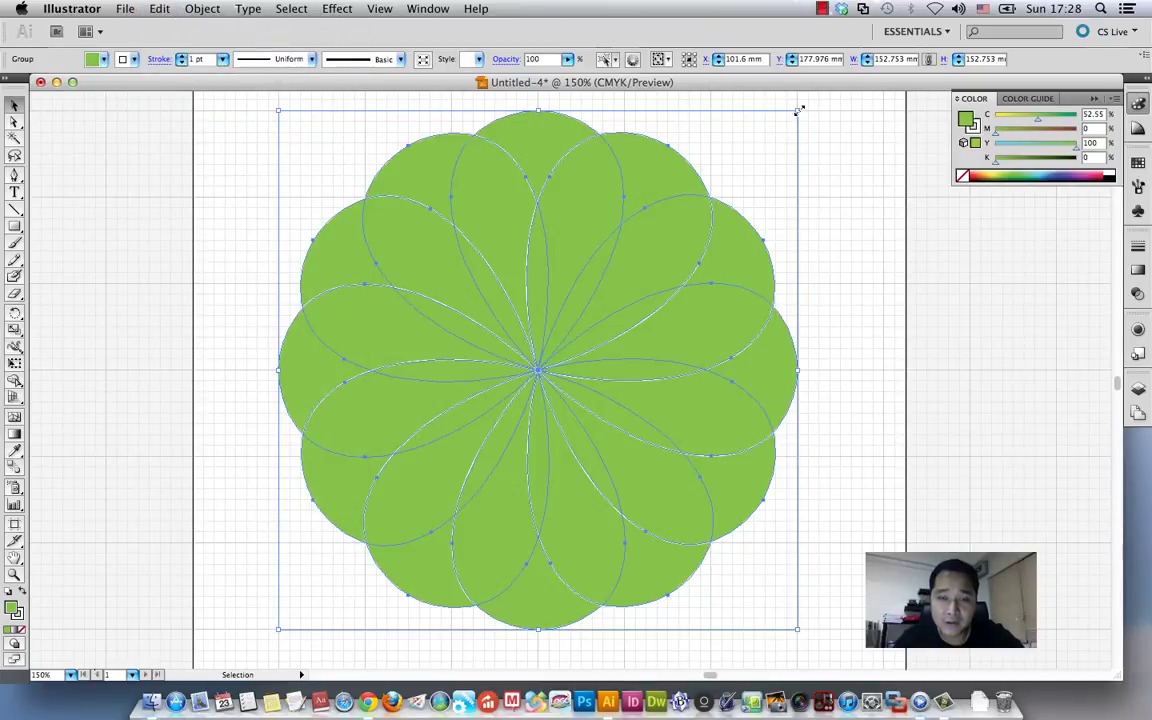
# Shrink the pasted rosette around its centre and fill it yellow (C 16.08, Y 100)
pyautogui.moveTo(800, 110); pyautogui.dragTo(747, 182)
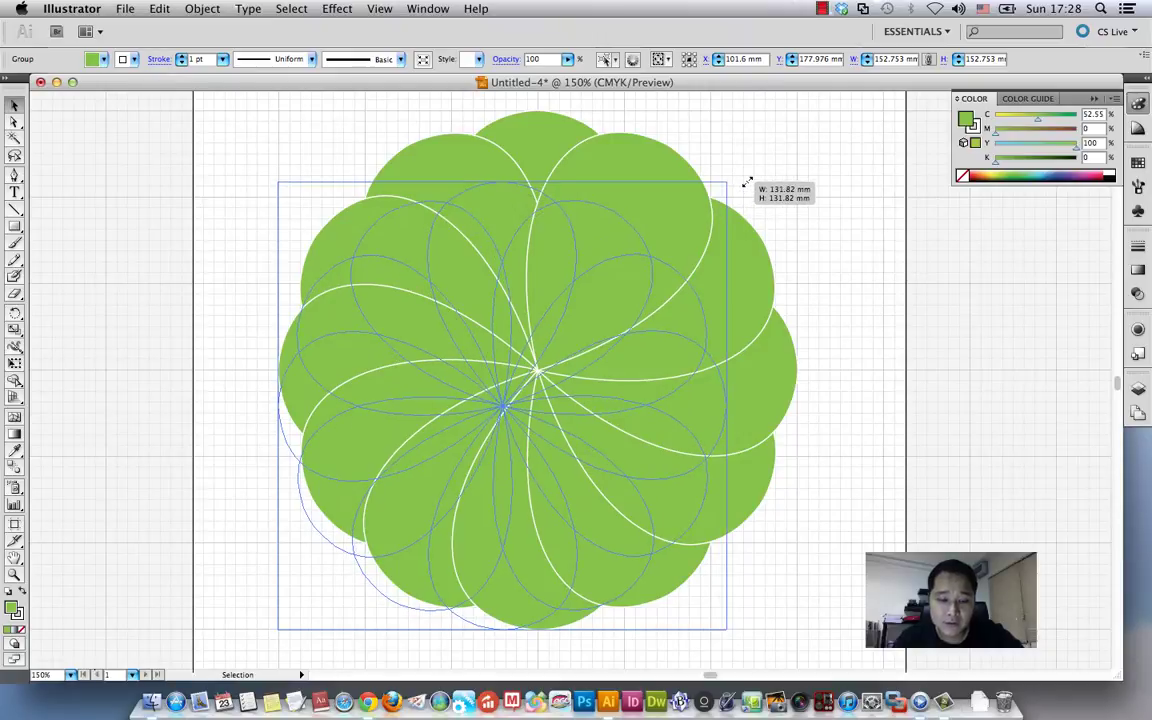
pyautogui.moveTo(747, 182)
pyautogui.mouseDown()
pyautogui.moveTo(703, 248)
pyautogui.moveTo(738, 160)
pyautogui.moveTo(733, 195)
pyautogui.moveTo(738, 155)
pyautogui.moveTo(775, 239)
pyautogui.mouseUp()
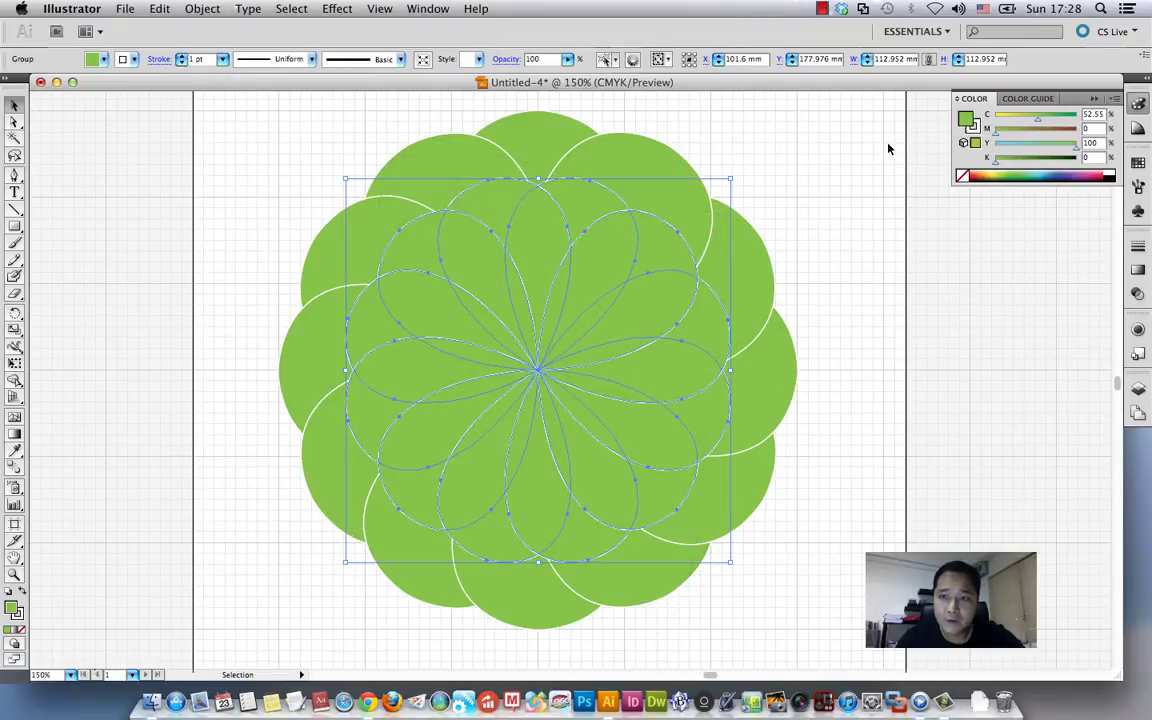
pyautogui.click(1004, 168)
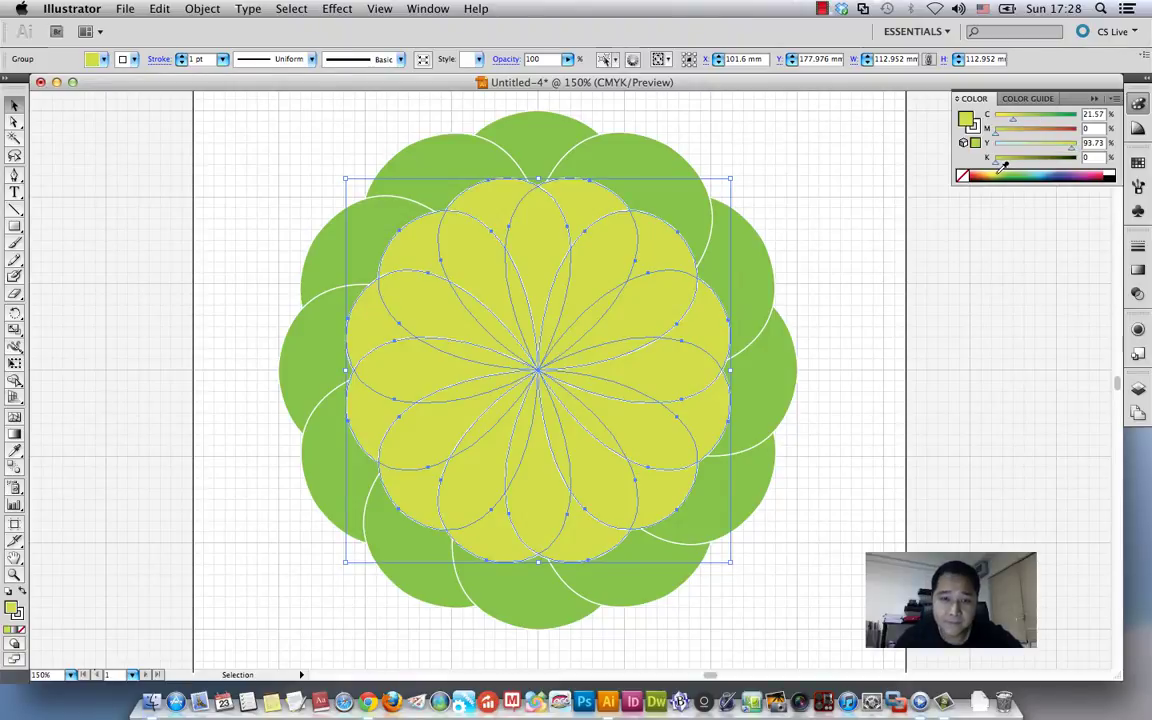
pyautogui.moveTo(1004, 166); pyautogui.dragTo(1012, 167)
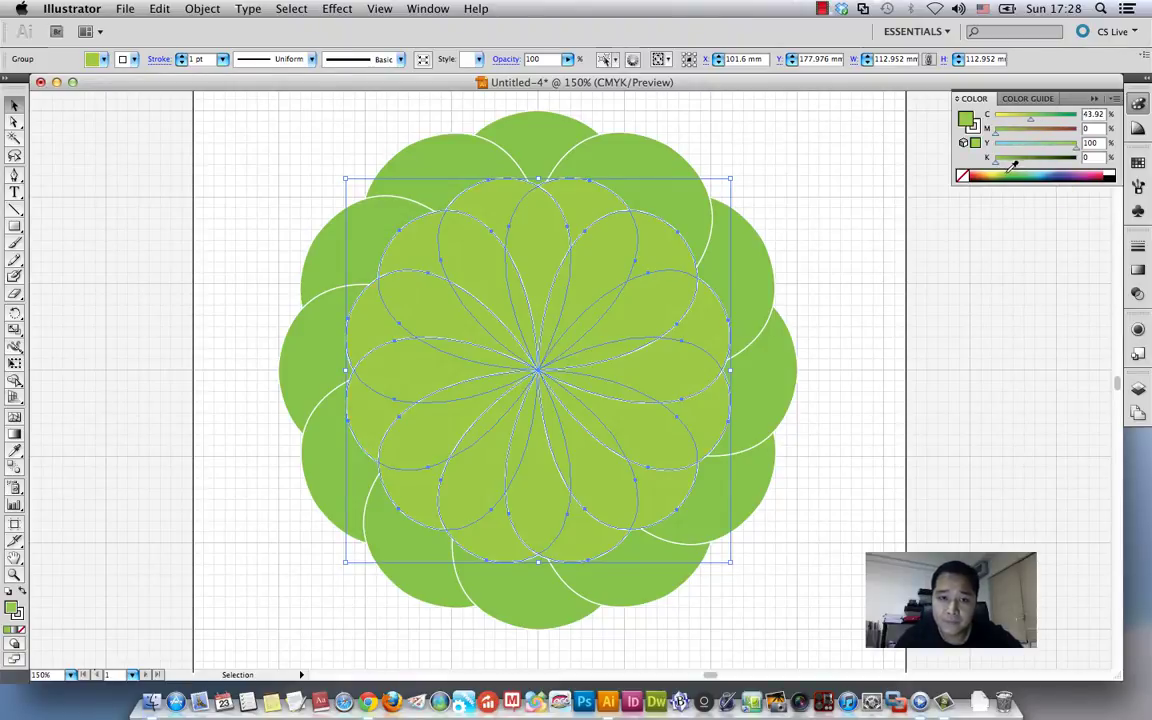
pyautogui.moveTo(1008, 174); pyautogui.dragTo(1002, 167)
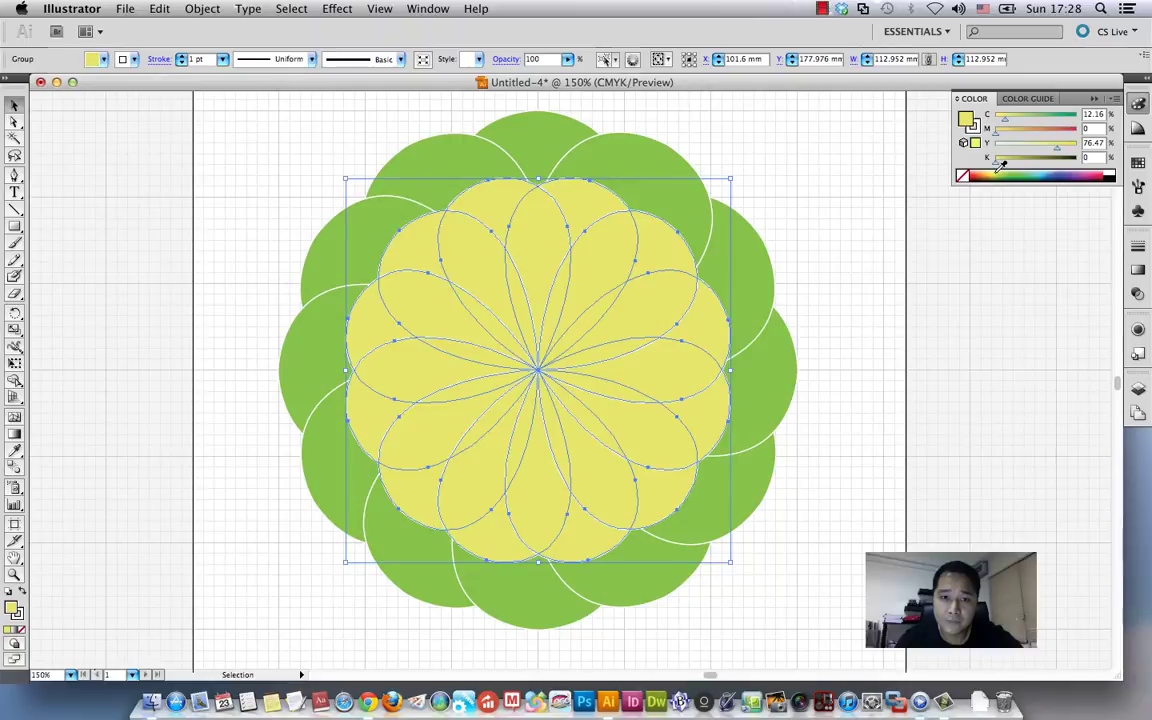
pyautogui.click(845, 183)
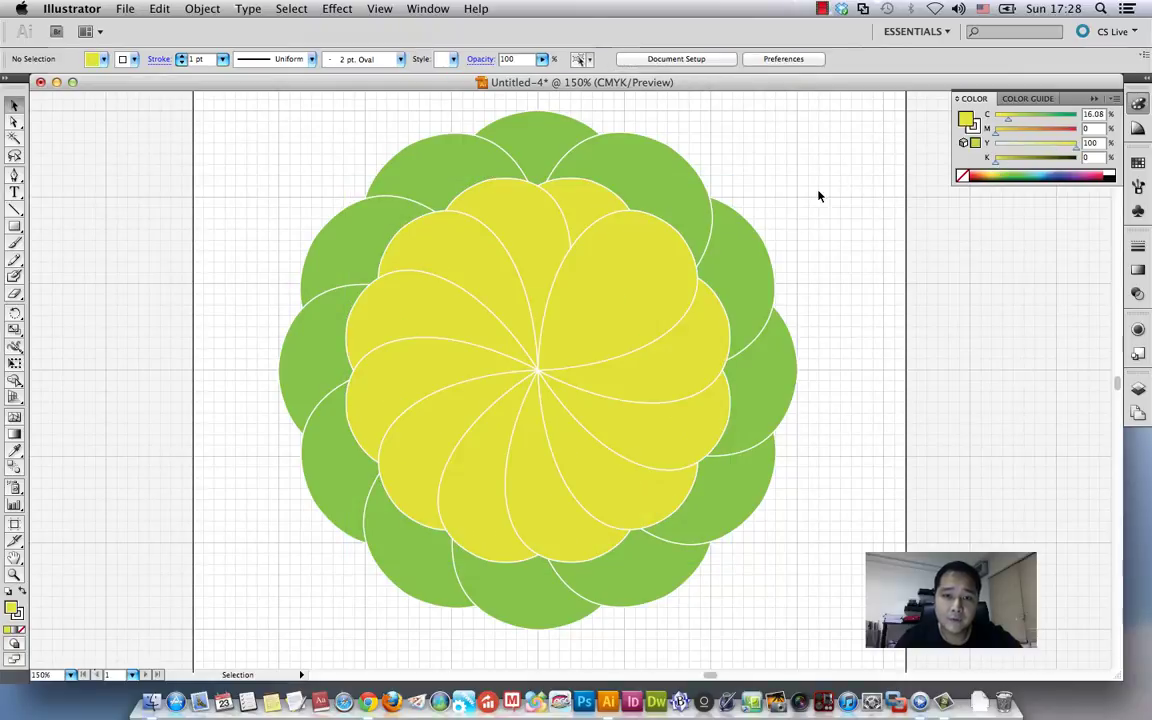
pyautogui.click(618, 273)
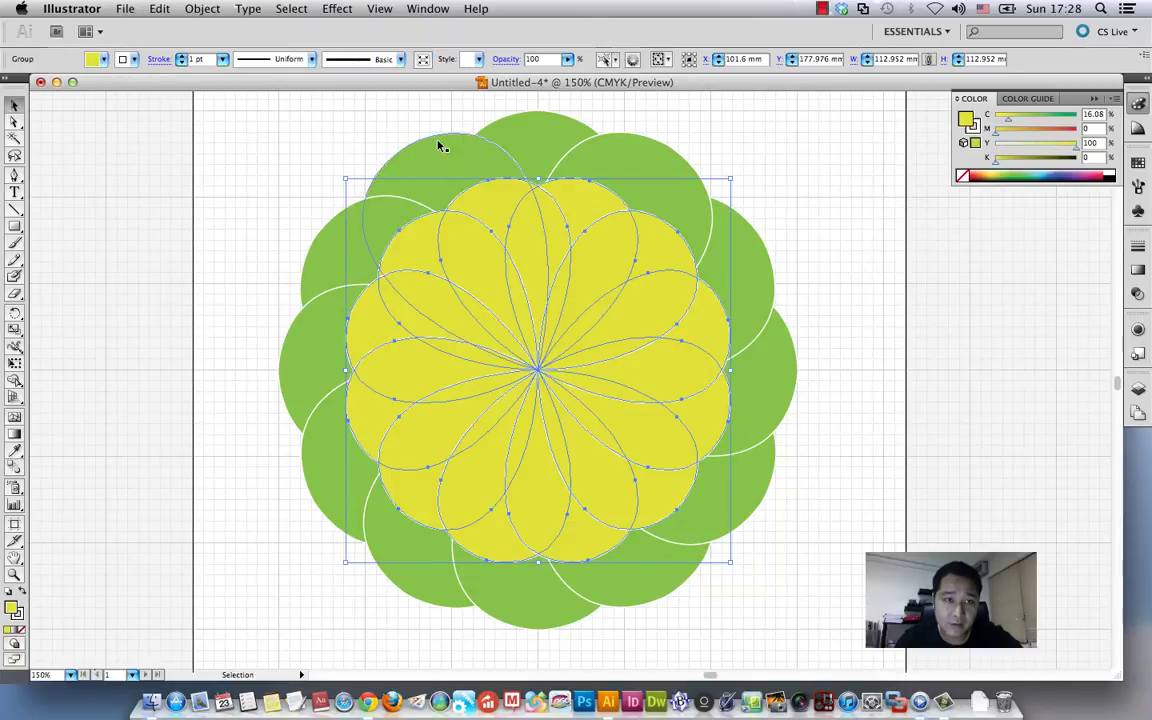
# Copy the yellow rosette and Paste in Front
pyautogui.click(152, 8)
pyautogui.click(170, 83)
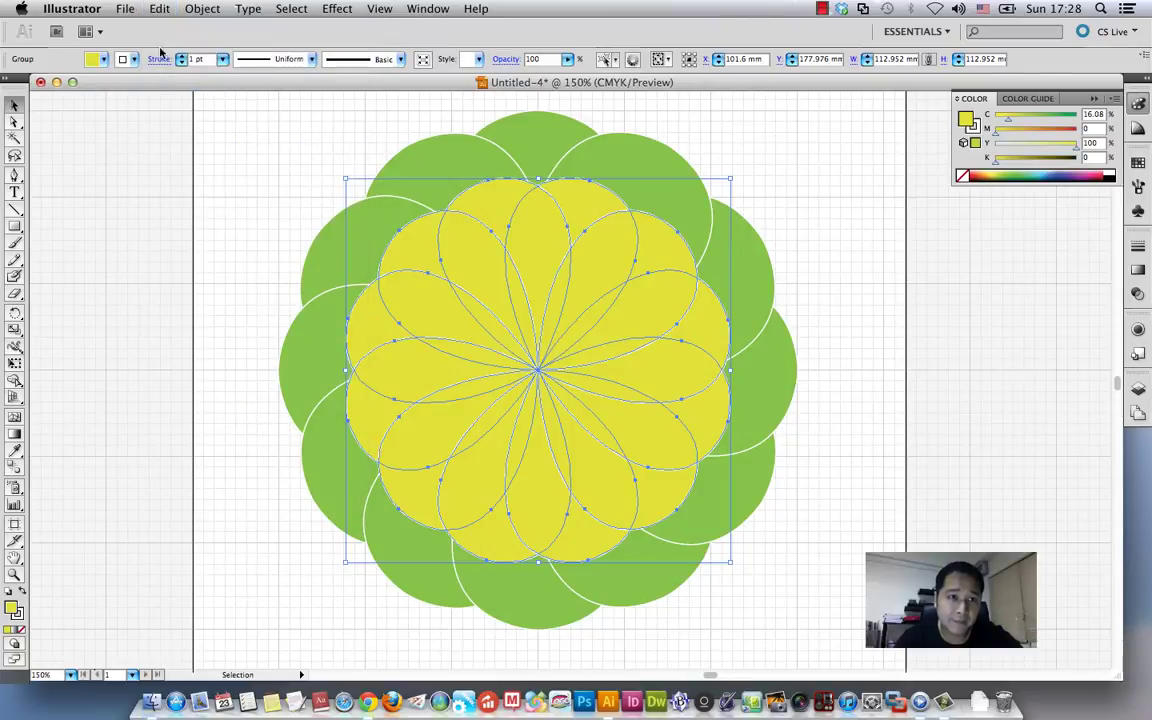
pyautogui.click(152, 8)
pyautogui.click(200, 113)
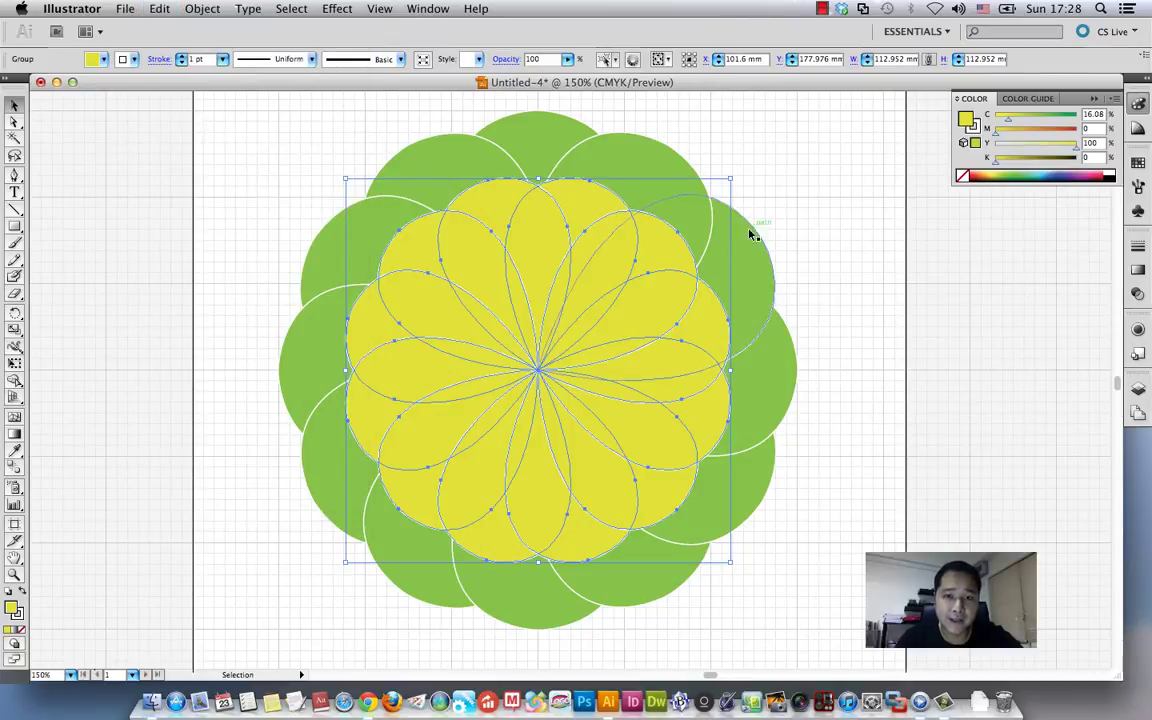
# Shrink and rotate the top copy, filling it pink (C 14.12, M 79.61)
pyautogui.moveTo(730, 179); pyautogui.dragTo(668, 273)
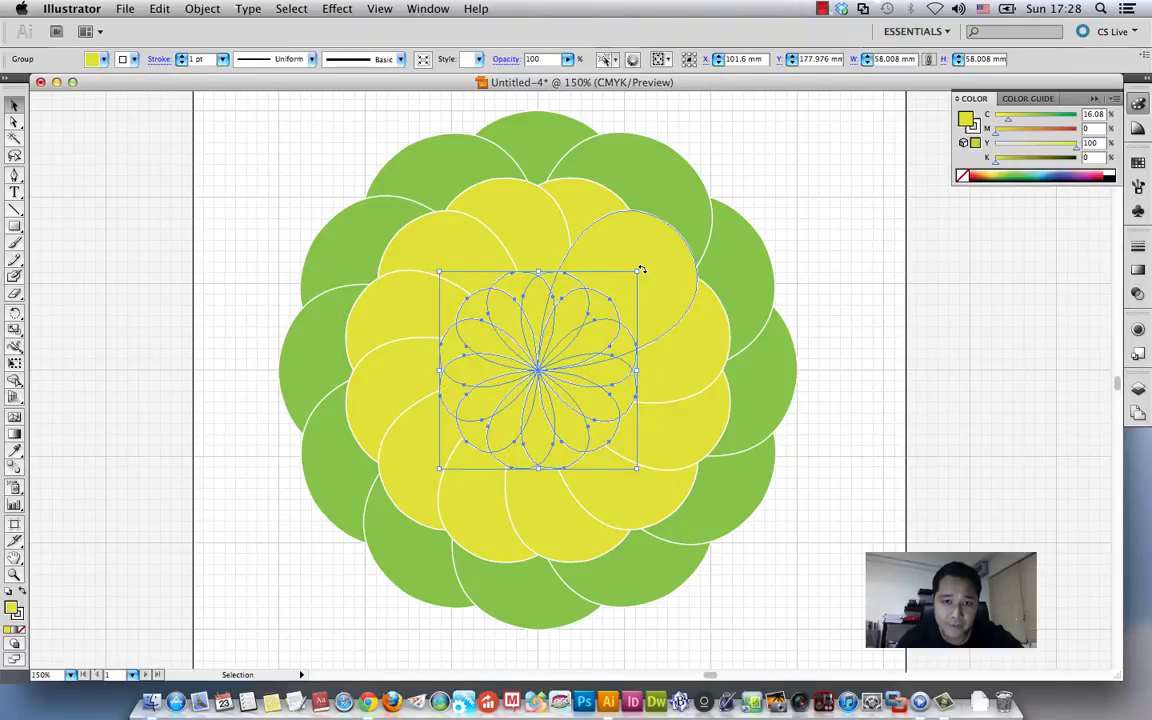
pyautogui.moveTo(641, 270); pyautogui.dragTo(614, 250)
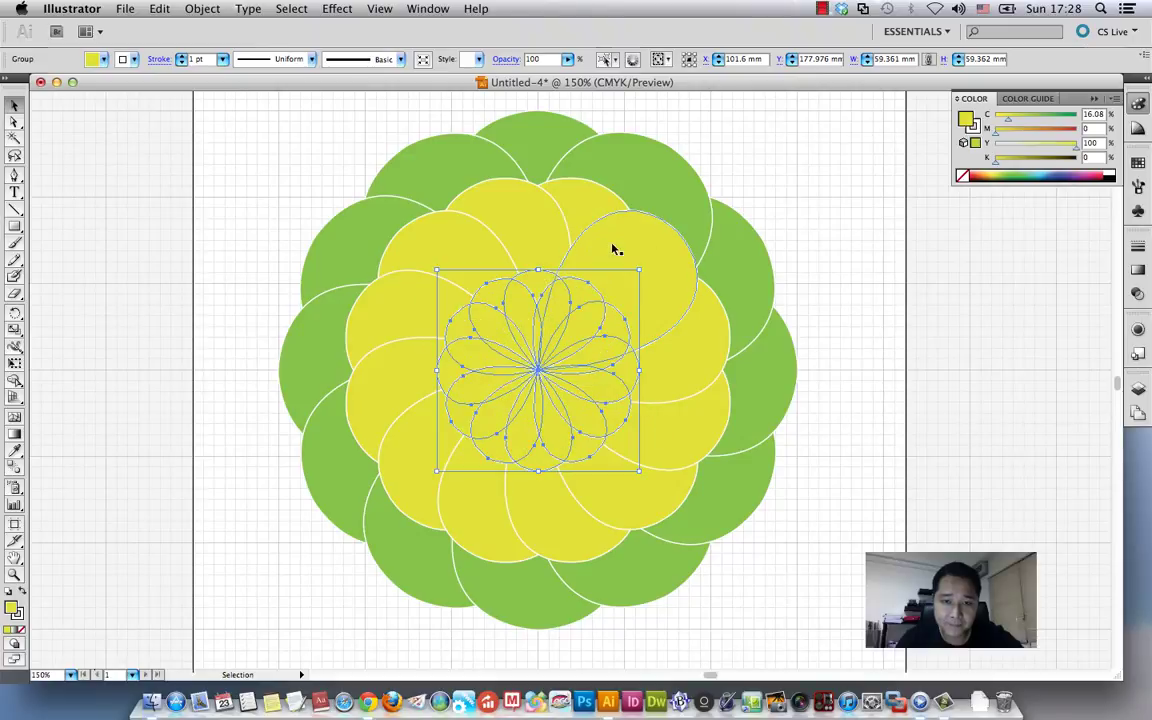
pyautogui.click(1097, 172)
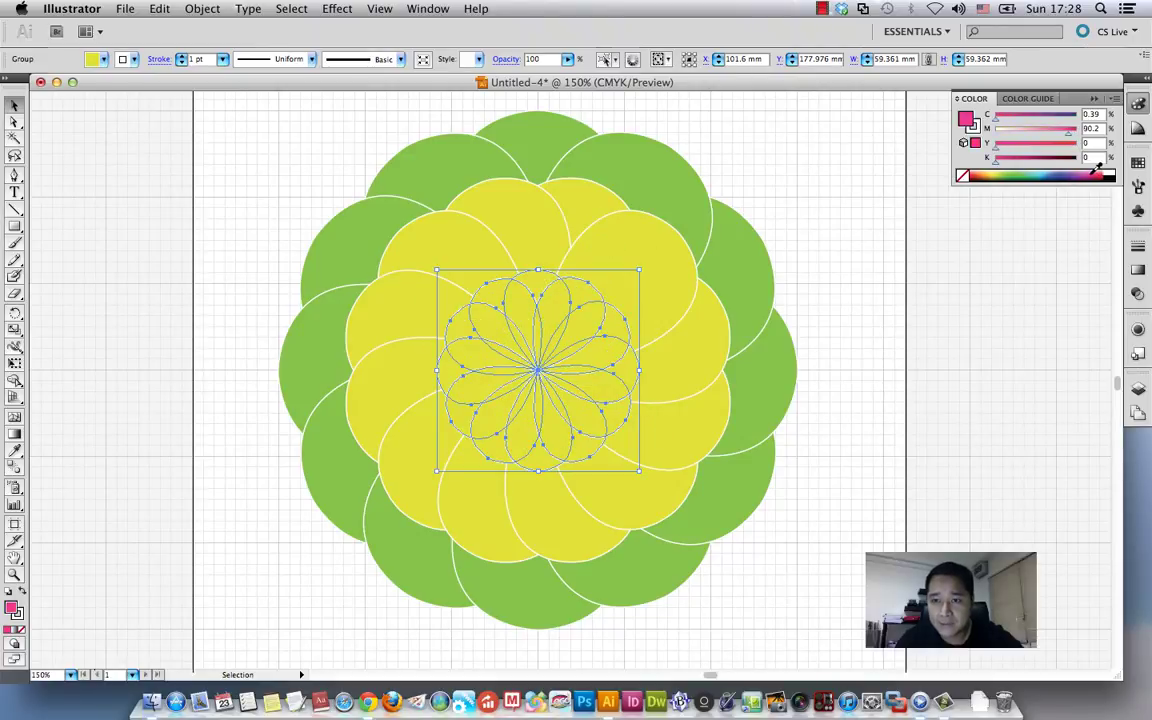
pyautogui.click(1094, 168)
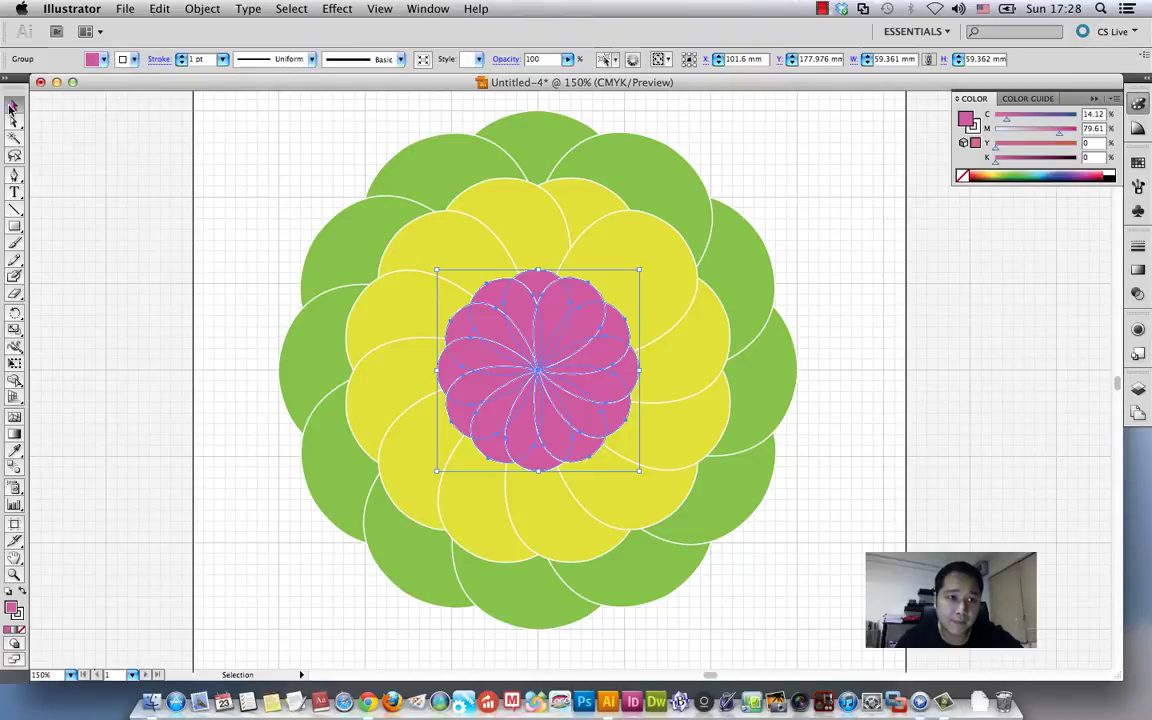
pyautogui.click(168, 158)
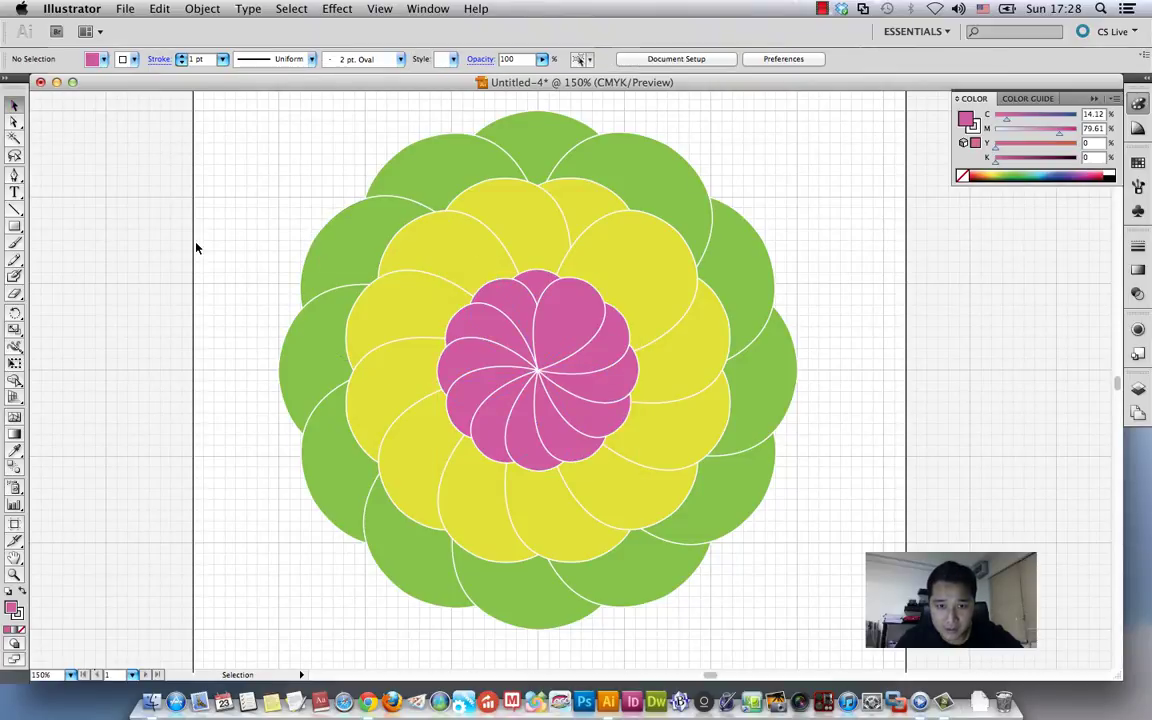
# Group the green, yellow and pink rosettes into one flower
pyautogui.press('super+minus')
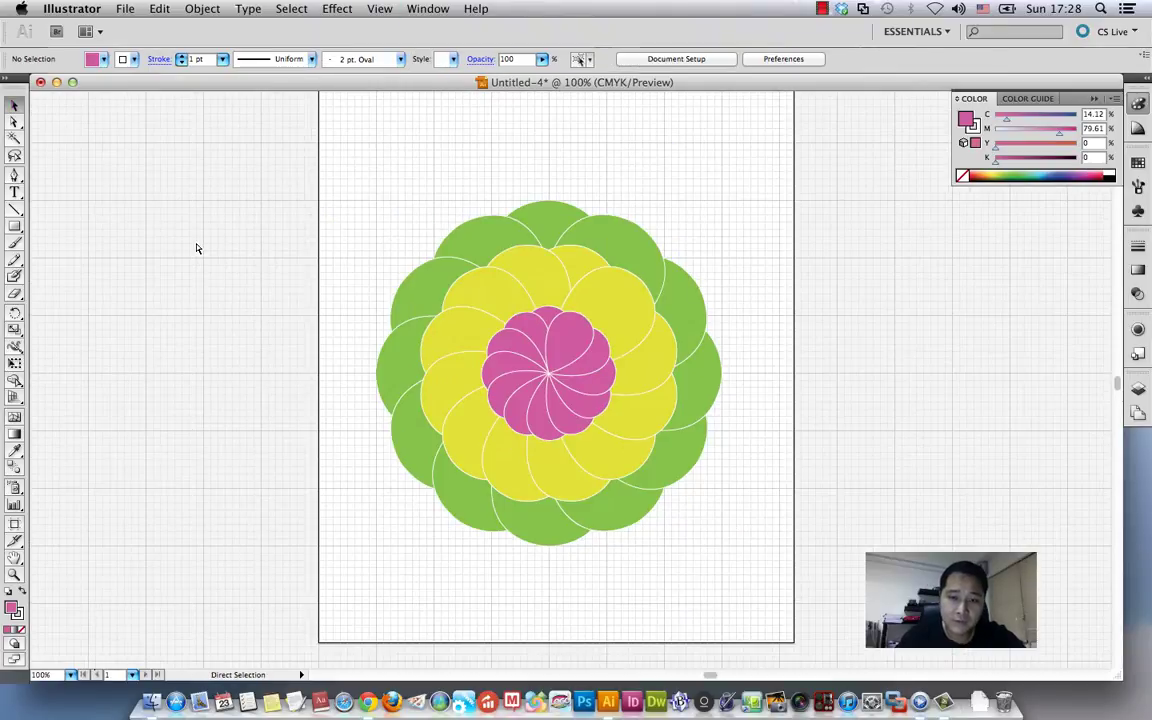
pyautogui.press('super+minus')
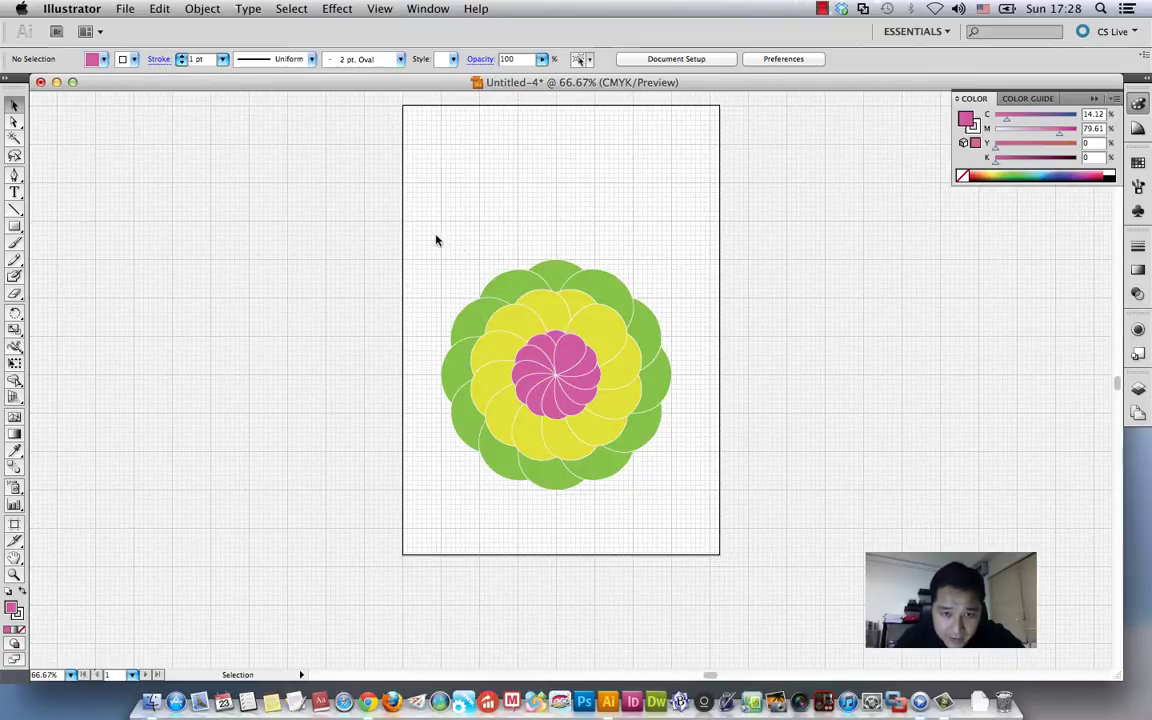
pyautogui.moveTo(436, 240); pyautogui.dragTo(681, 481)
pyautogui.click(677, 460)
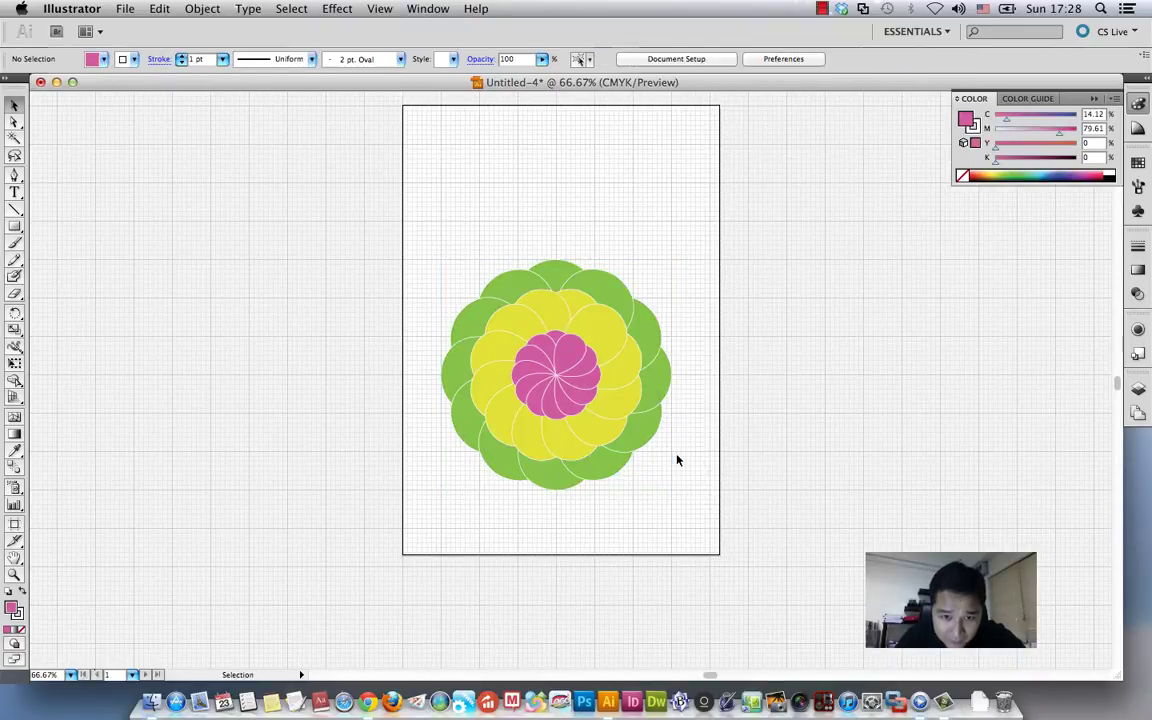
pyautogui.click(552, 378)
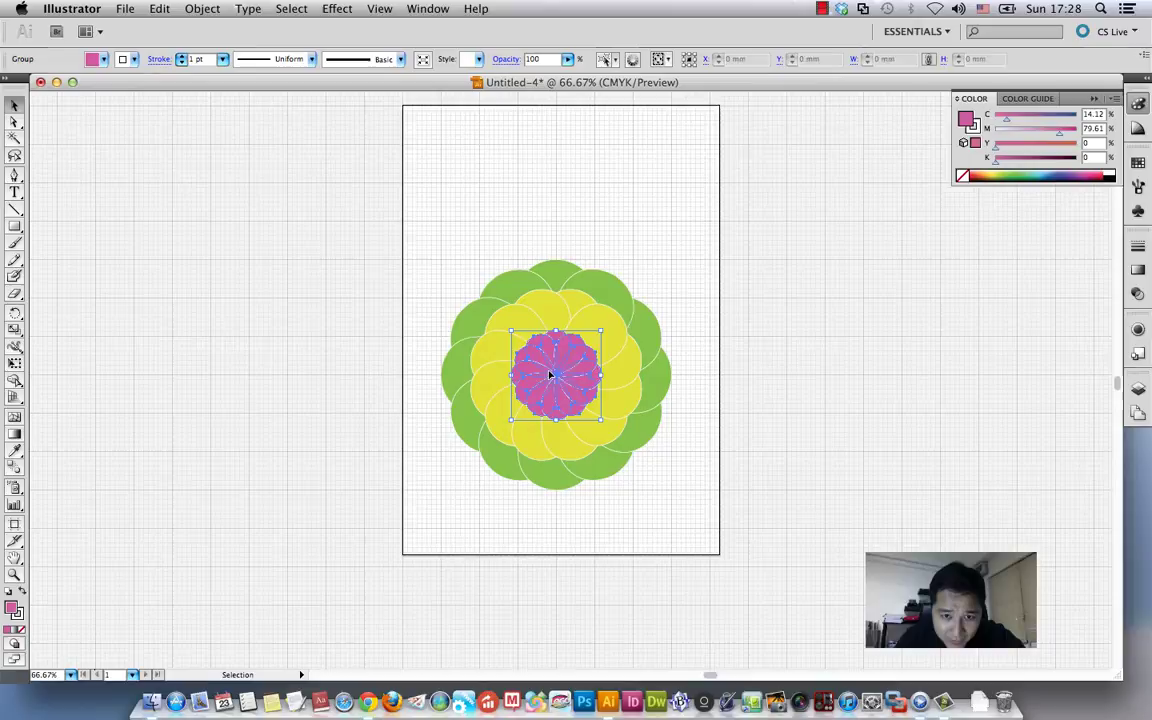
pyautogui.click(690, 369)
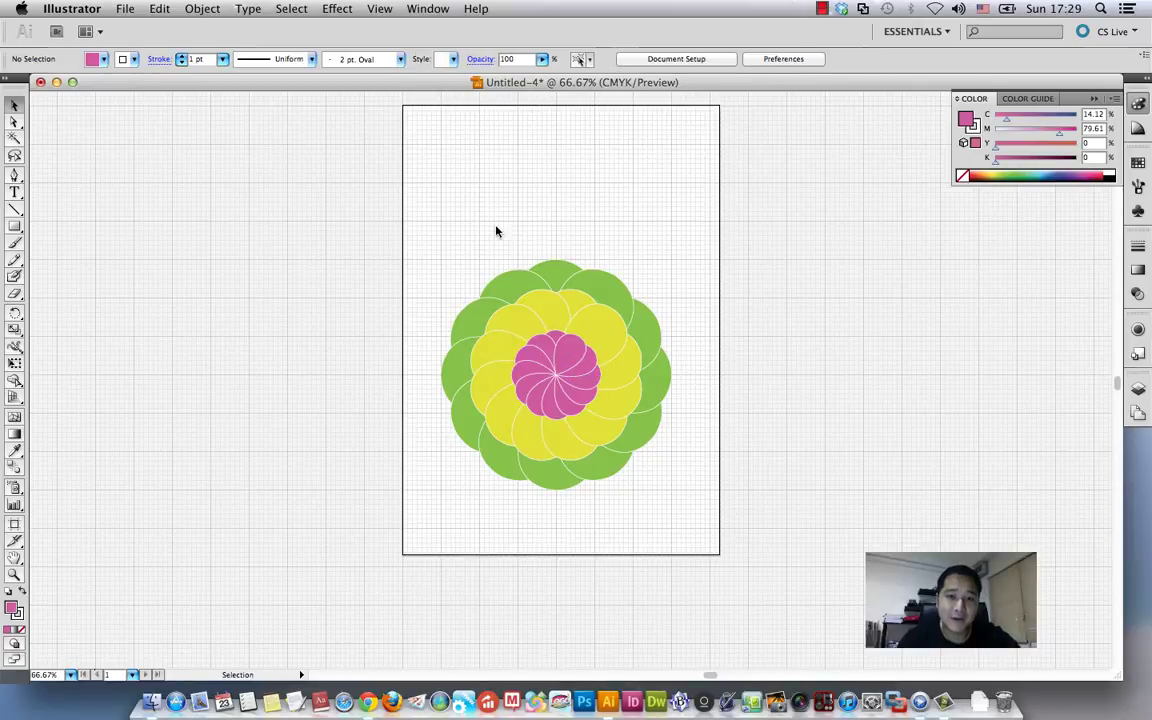
pyautogui.moveTo(496, 231); pyautogui.dragTo(662, 468)
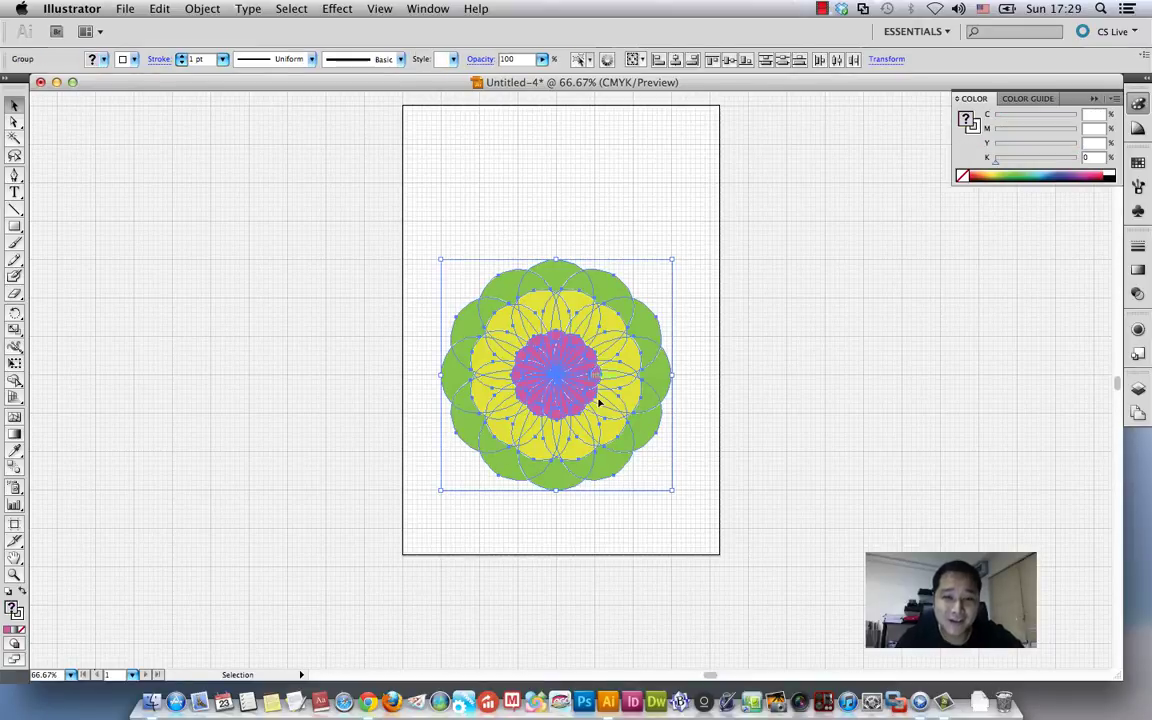
pyautogui.rightClick(578, 280)
pyautogui.click(606, 349)
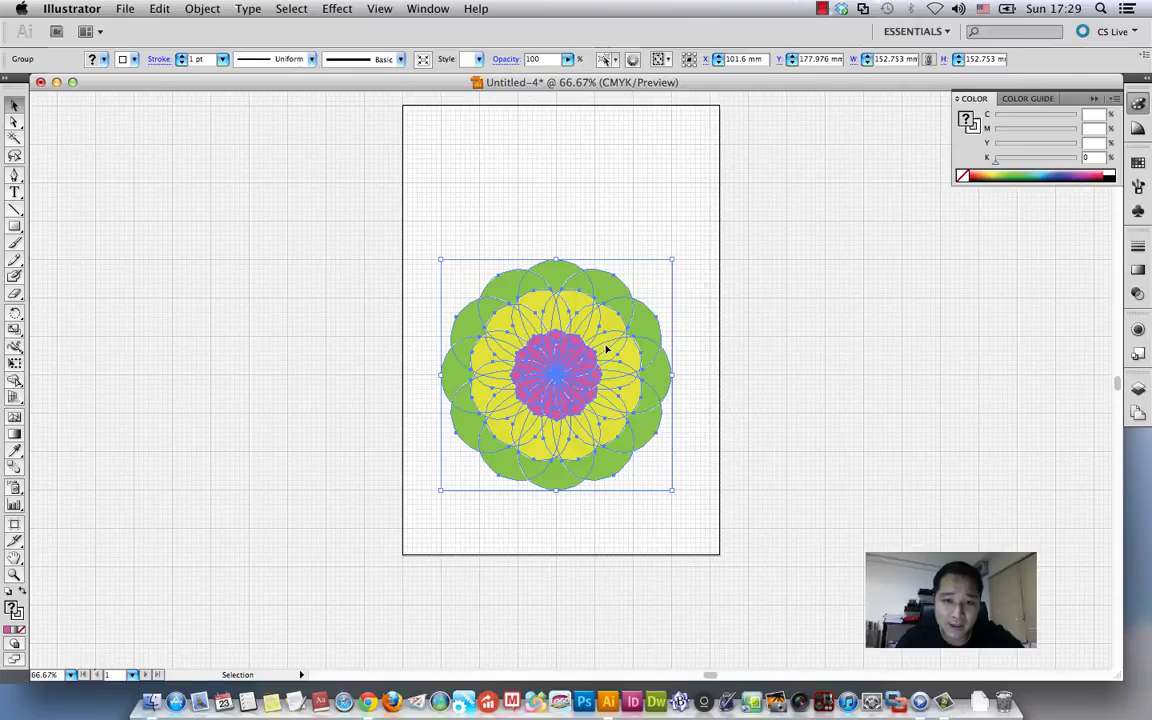
# Scale the flower to about 43.75 mm and move it to the artboard's top-left
pyautogui.moveTo(673, 490)
pyautogui.mouseDown()
pyautogui.moveTo(508, 325)
pyautogui.moveTo(467, 209)
pyautogui.mouseUp()
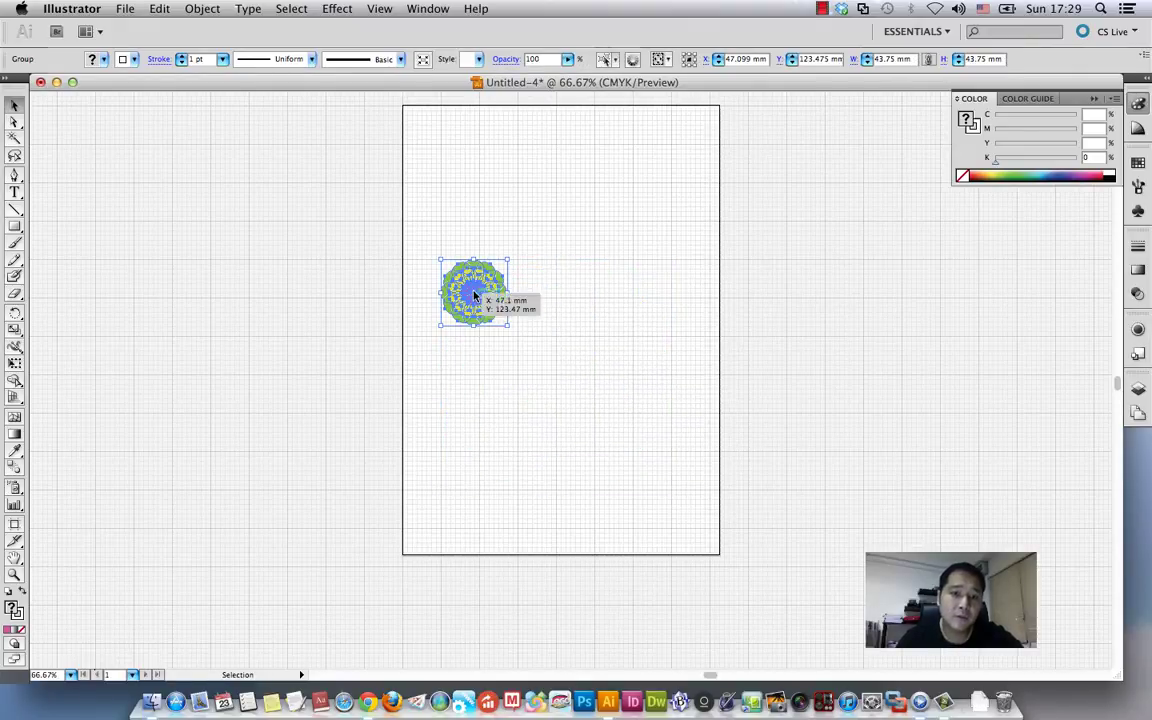
pyautogui.click(548, 212)
pyautogui.press('super+equal')
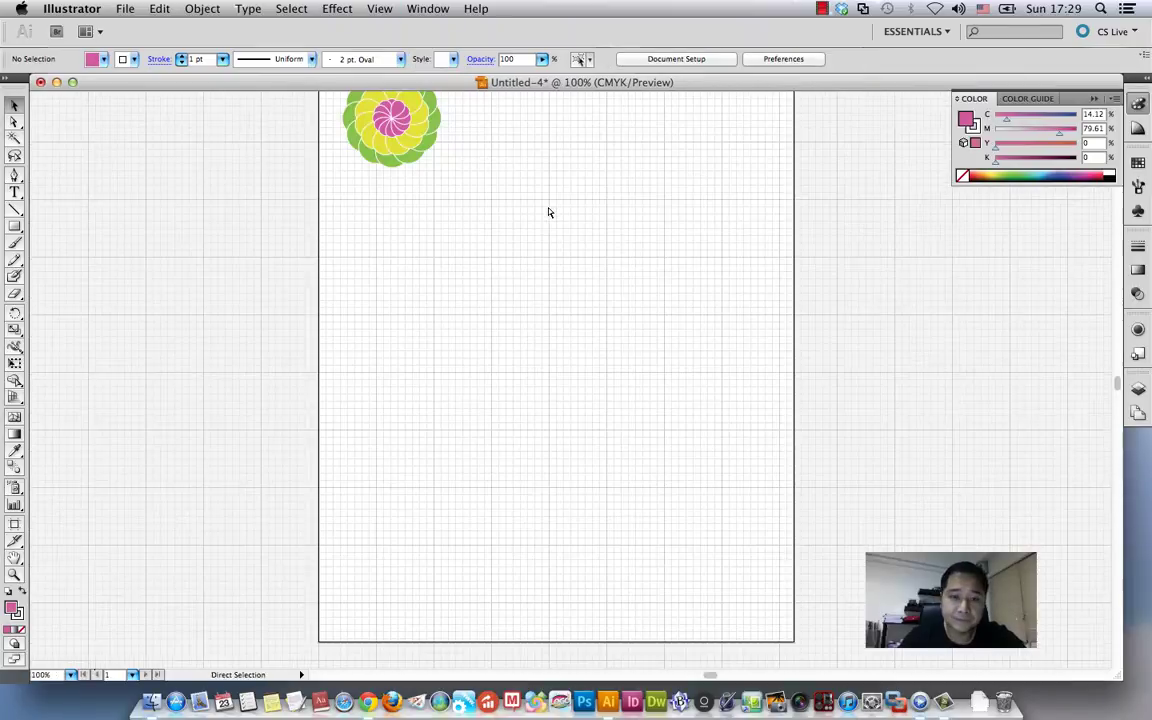
pyautogui.press('super+equal')
pyautogui.moveTo(548, 206); pyautogui.dragTo(504, 368)
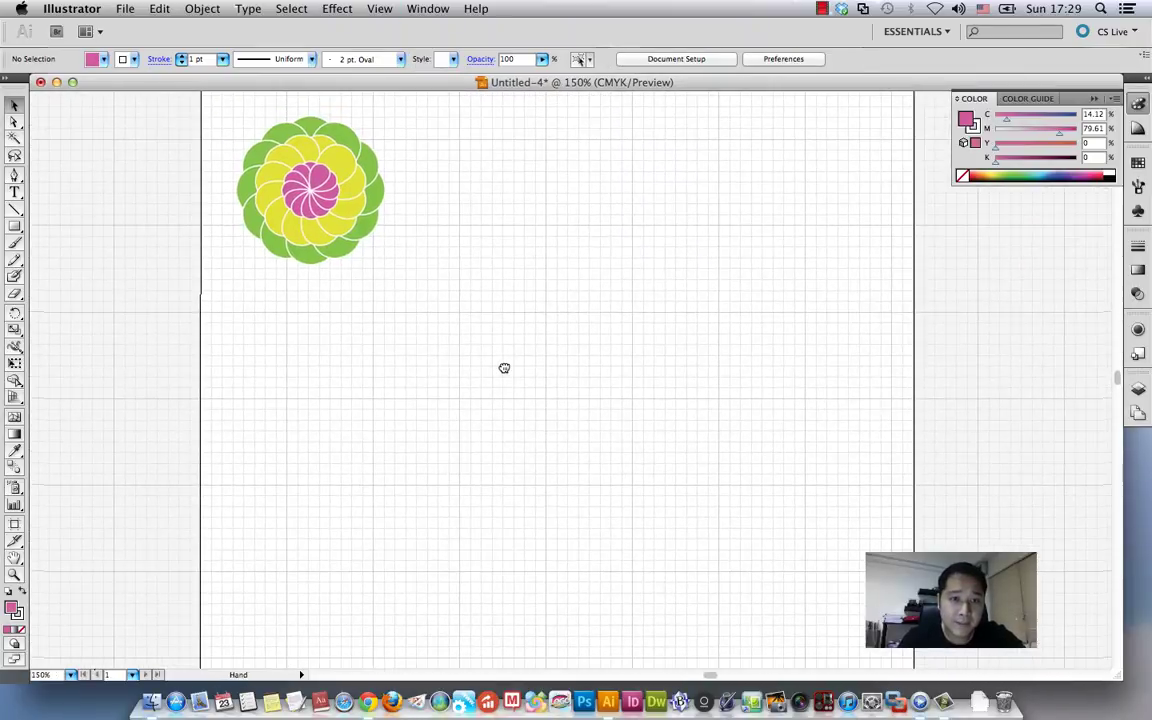
# Change the Document Setup units from millimetres to centimetres
pyautogui.click(15, 225)
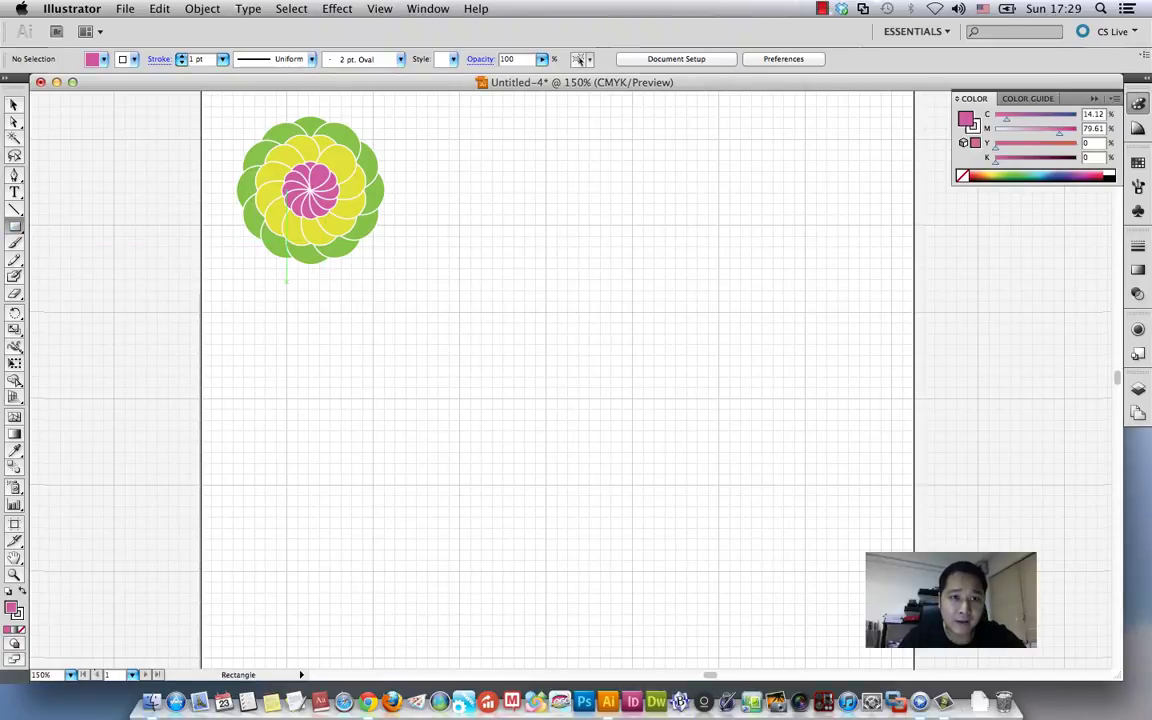
pyautogui.click(15, 106)
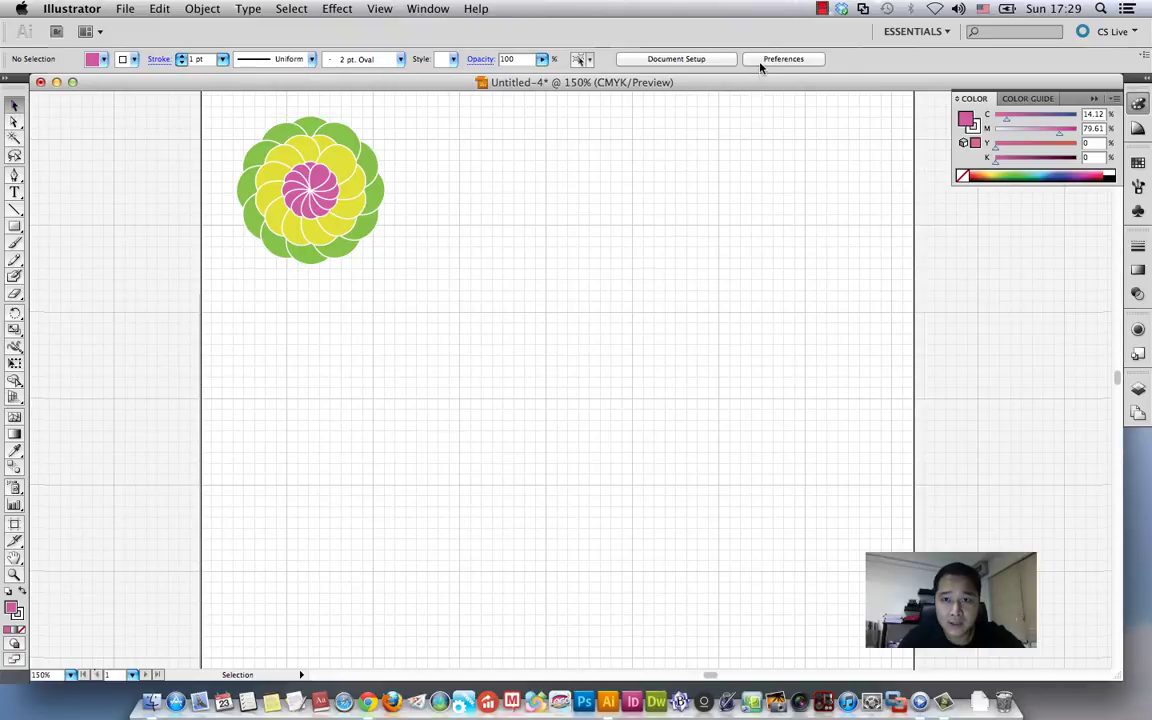
pyautogui.click(708, 60)
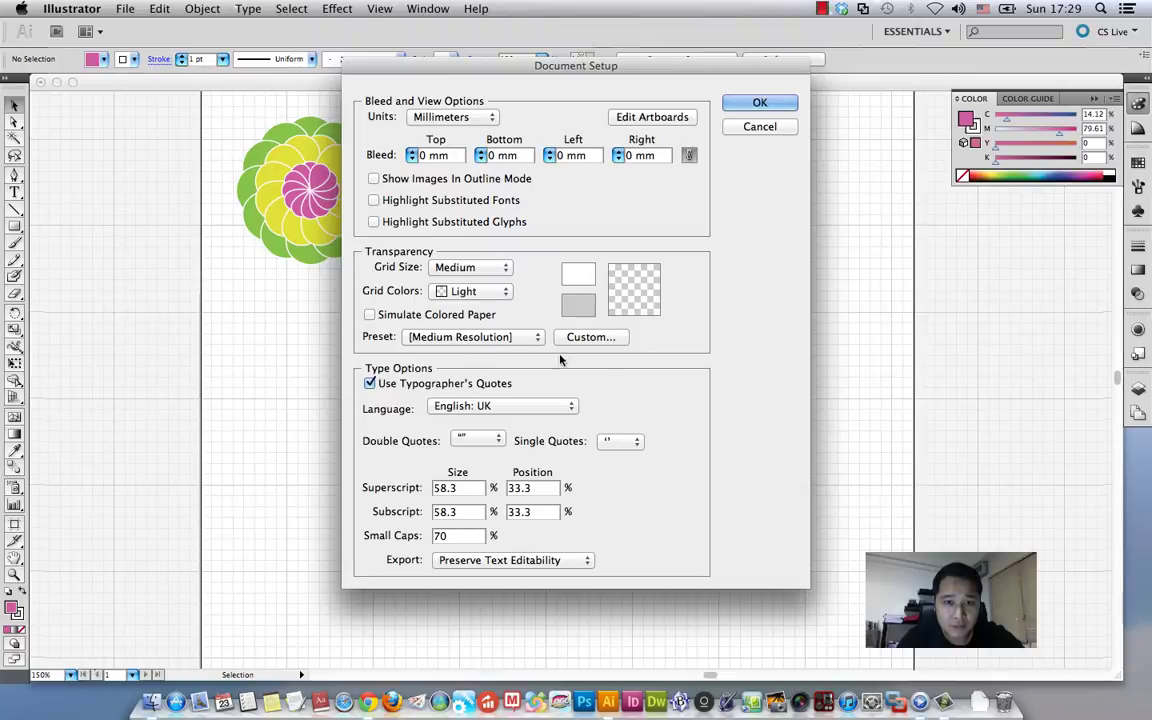
pyautogui.click(478, 117)
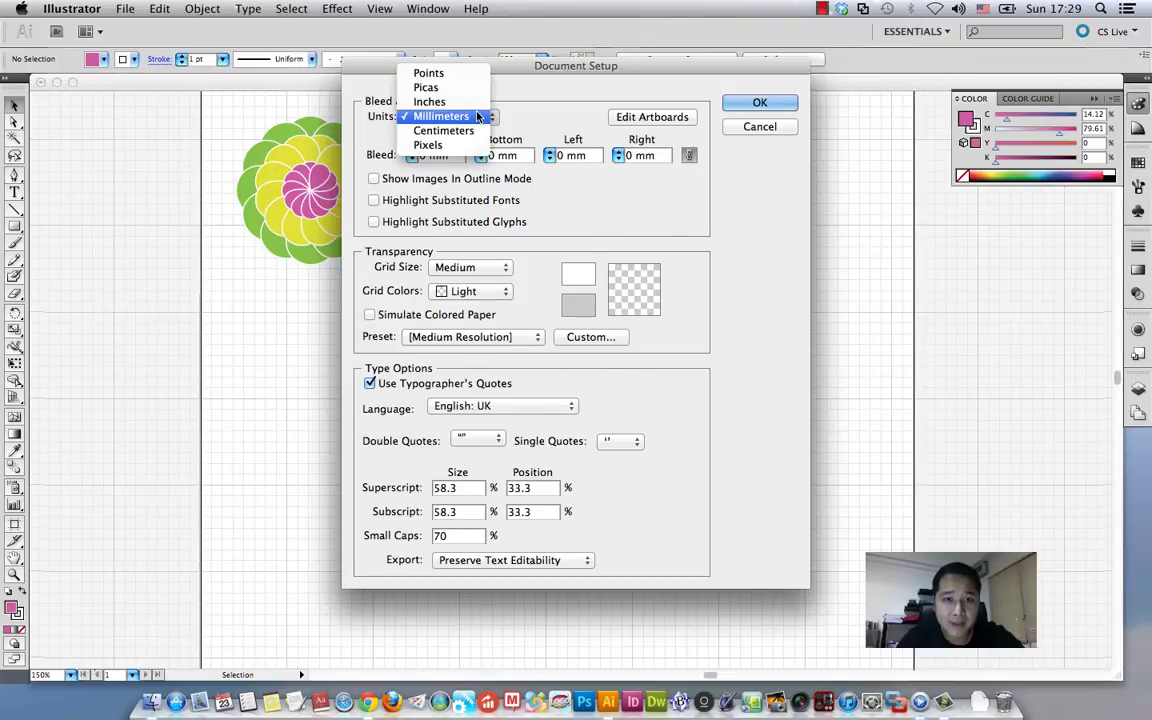
pyautogui.click(440, 130)
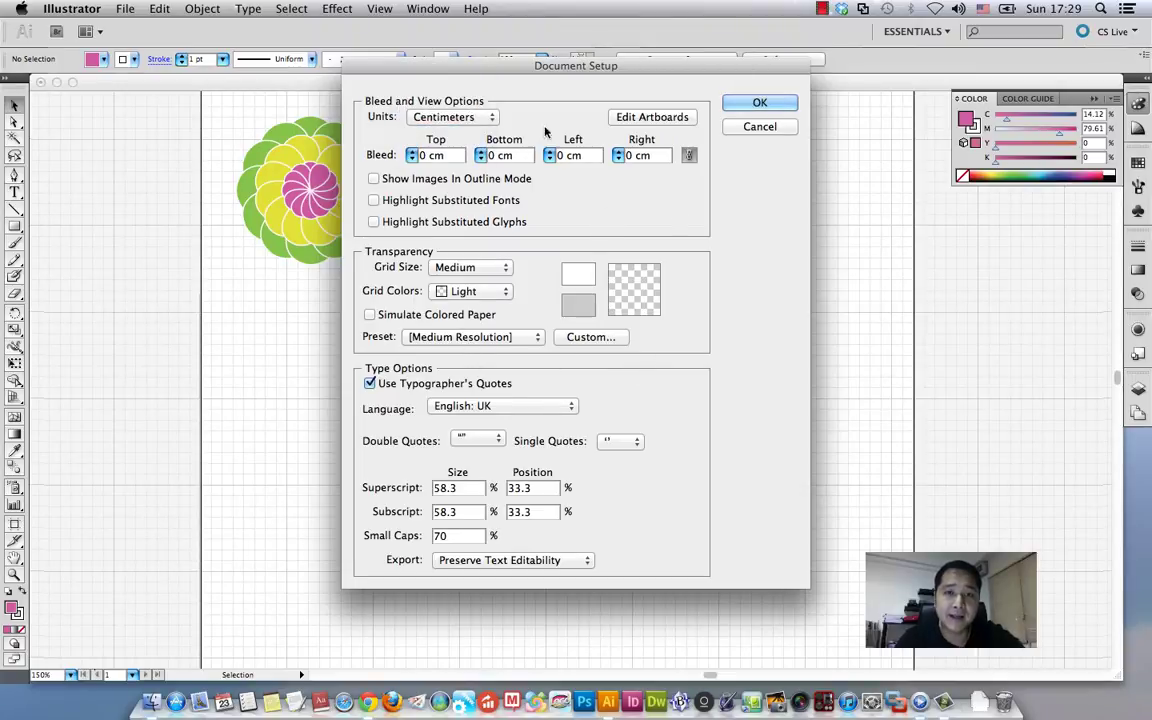
pyautogui.click(759, 103)
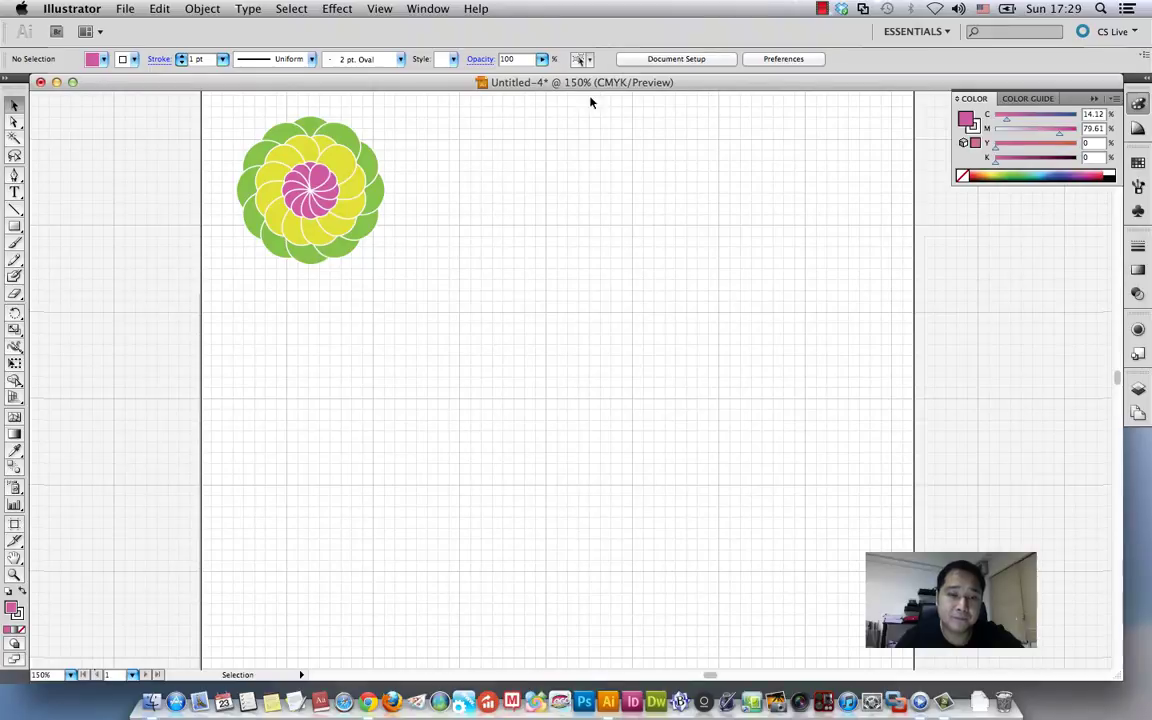
# Create a 15 cm wide, 20 cm high rectangle beside the flower
pyautogui.click(14, 226)
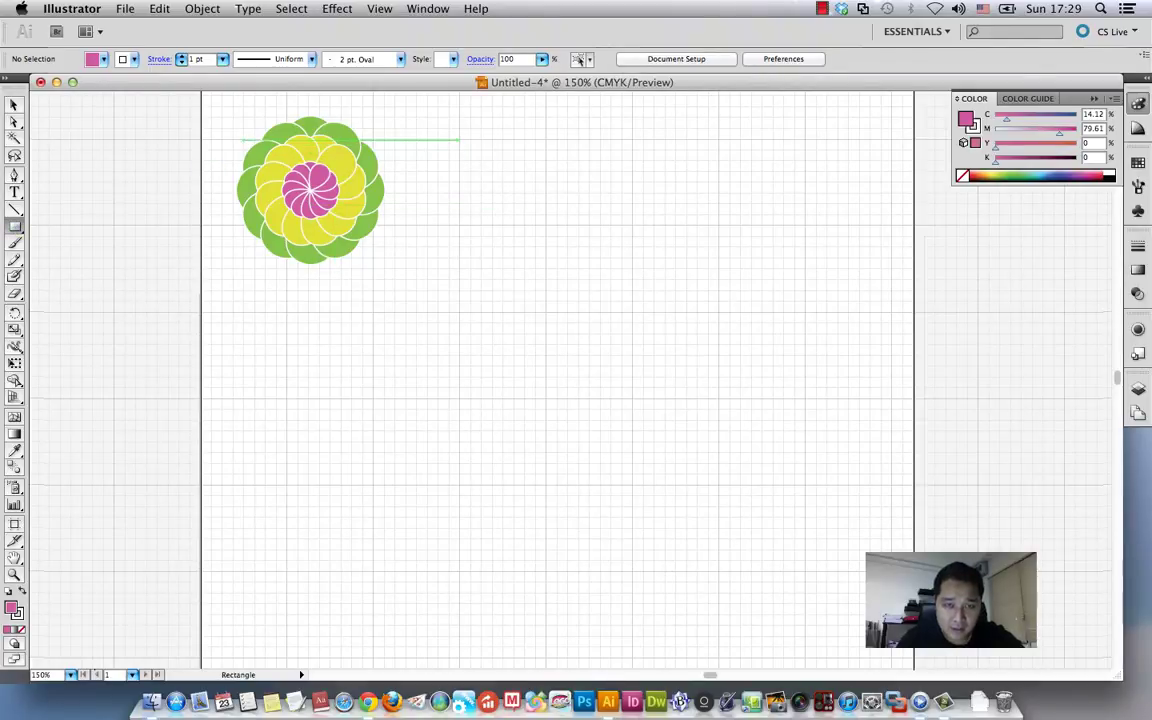
pyautogui.click(460, 140)
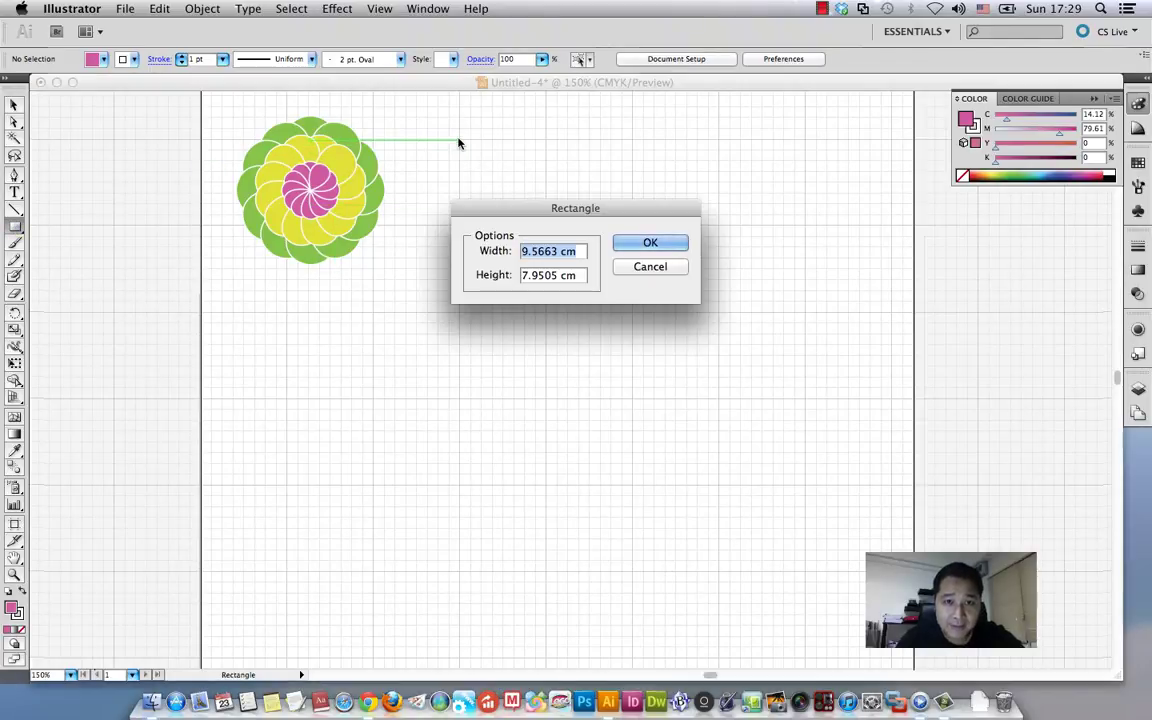
pyautogui.click(556, 251)
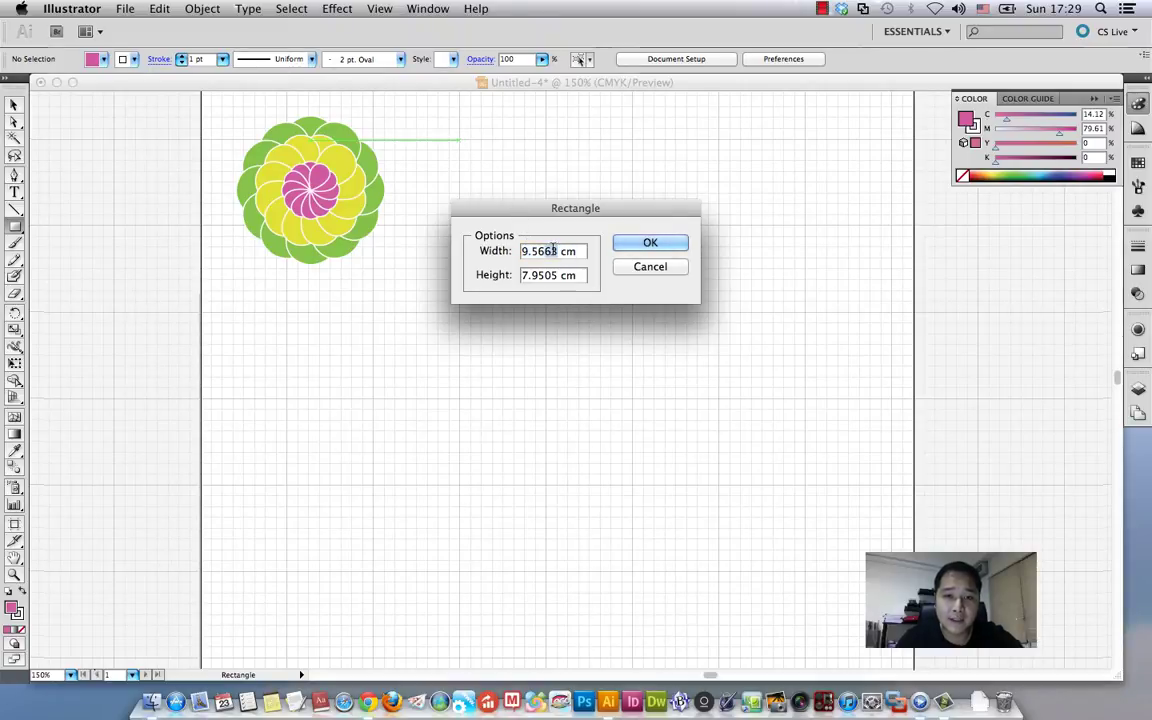
pyautogui.moveTo(556, 251); pyautogui.dragTo(508, 254)
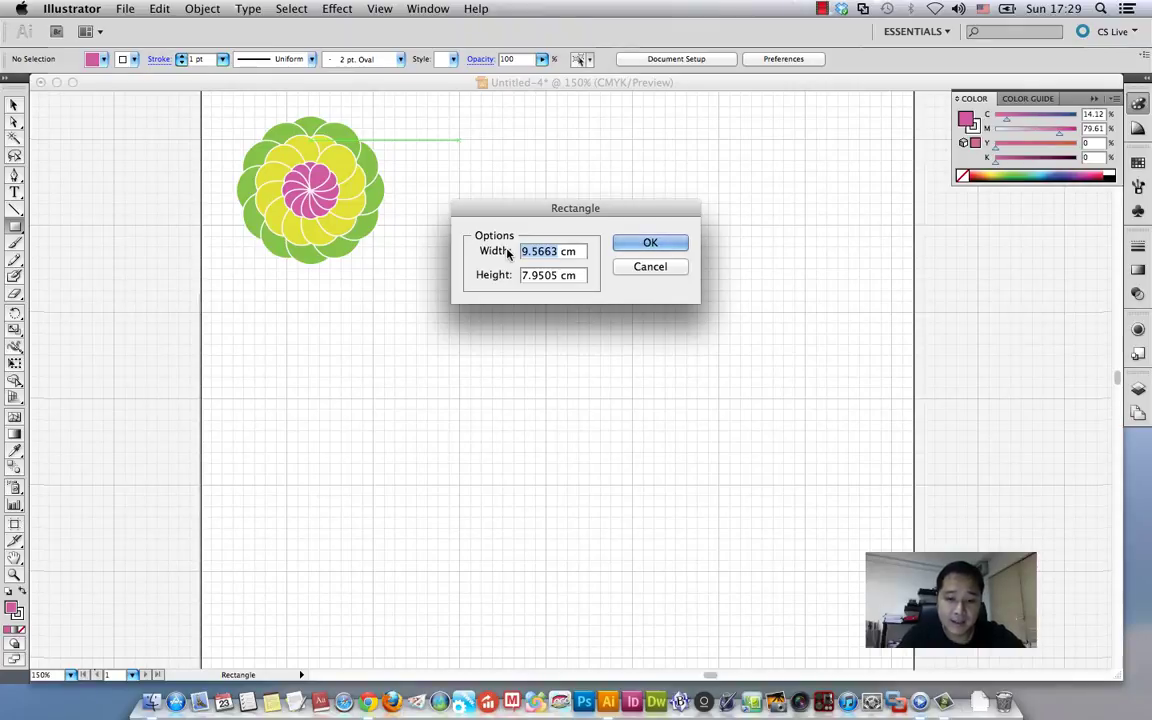
pyautogui.write('25')
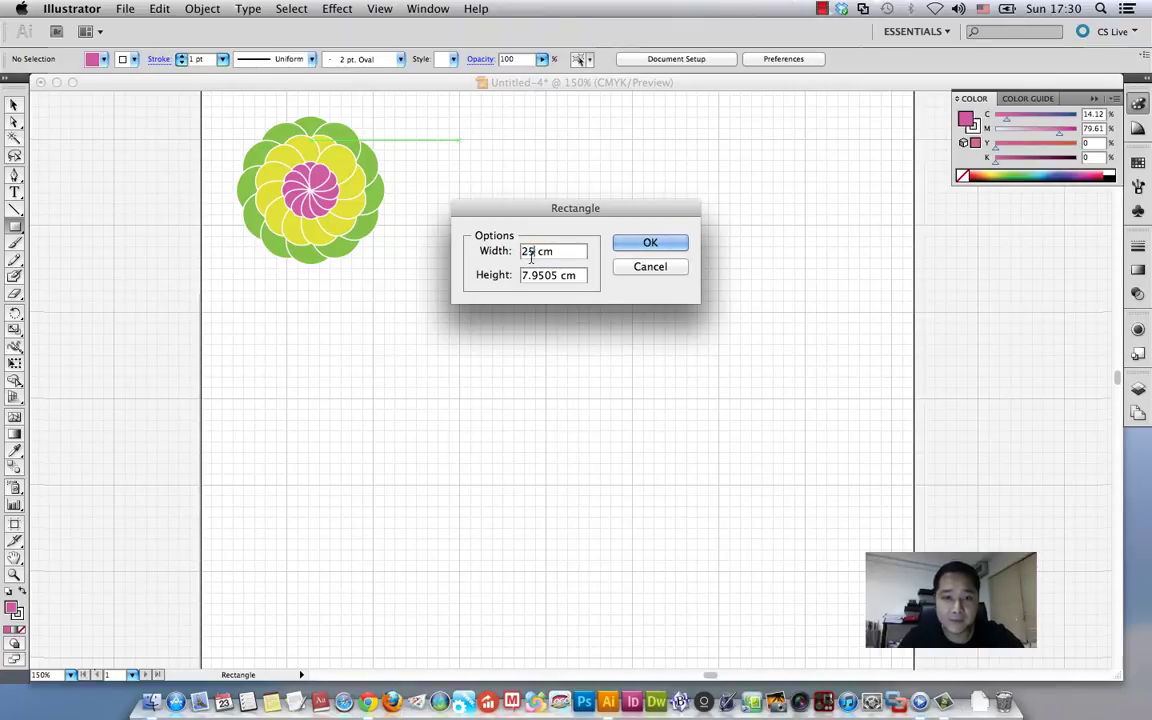
pyautogui.write('15')
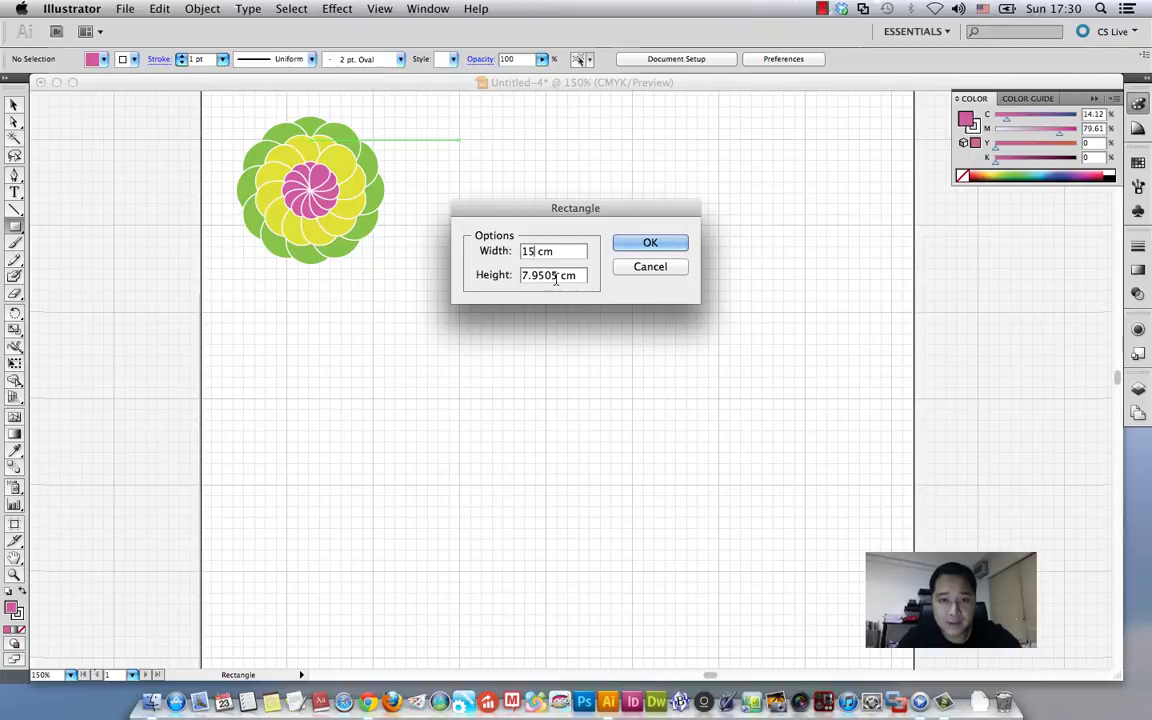
pyautogui.press('Tab')
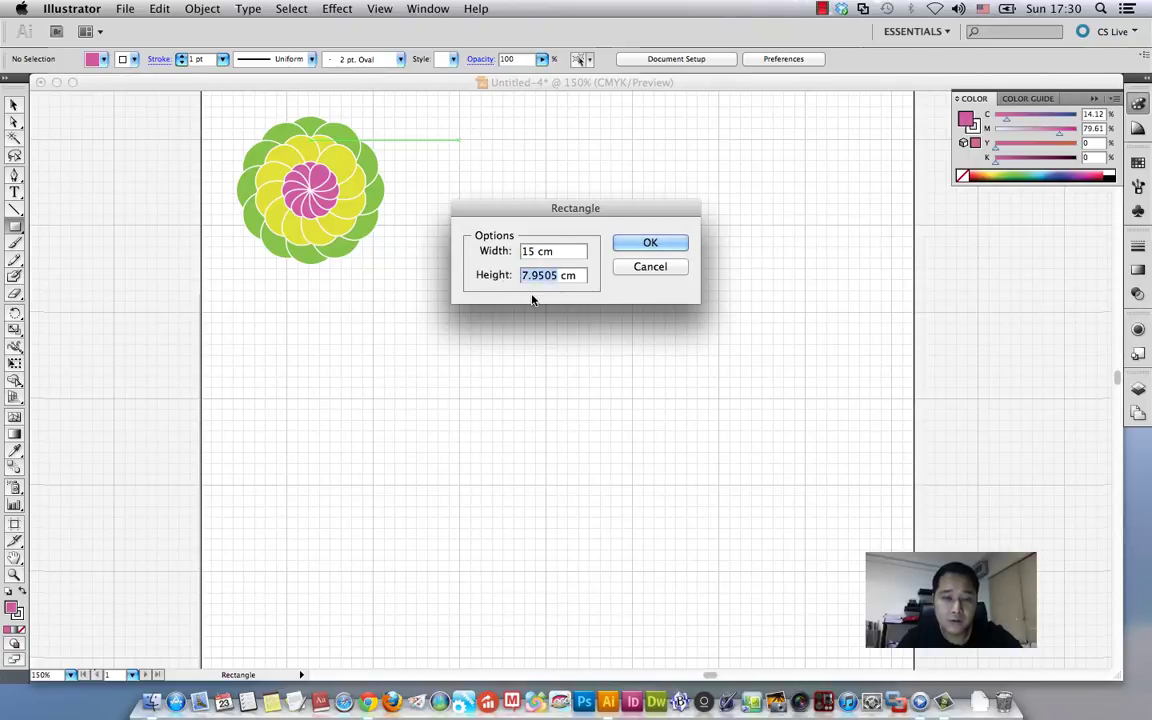
pyautogui.write('20')
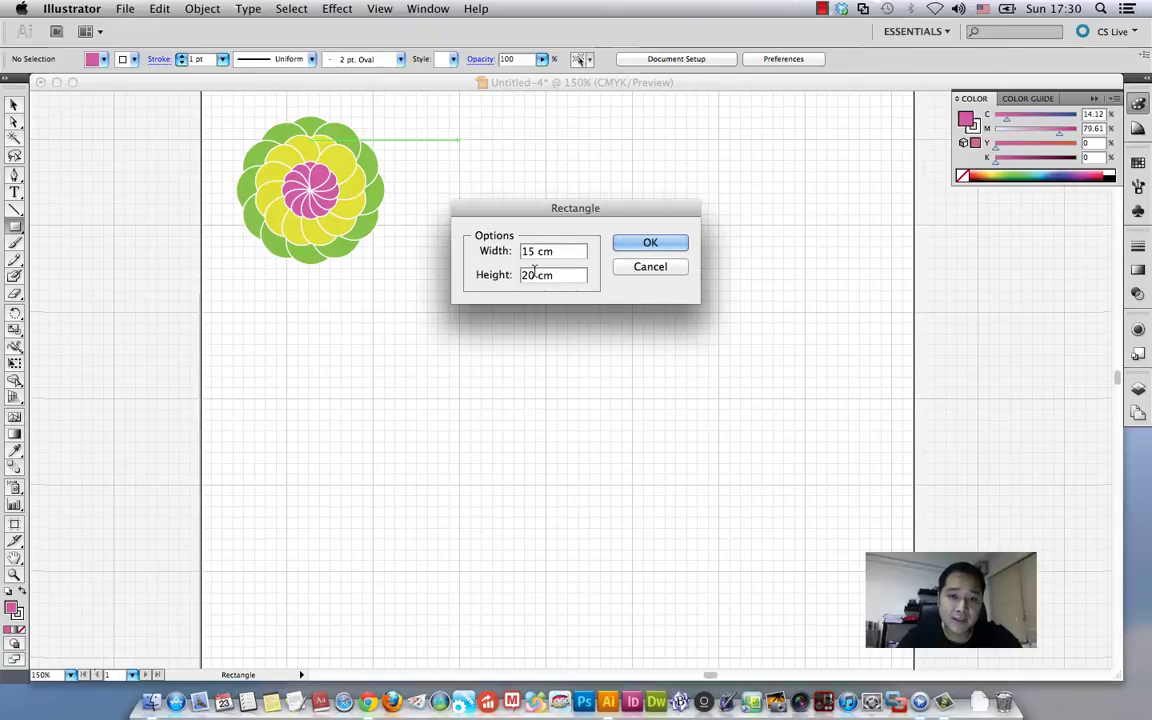
pyautogui.click(640, 242)
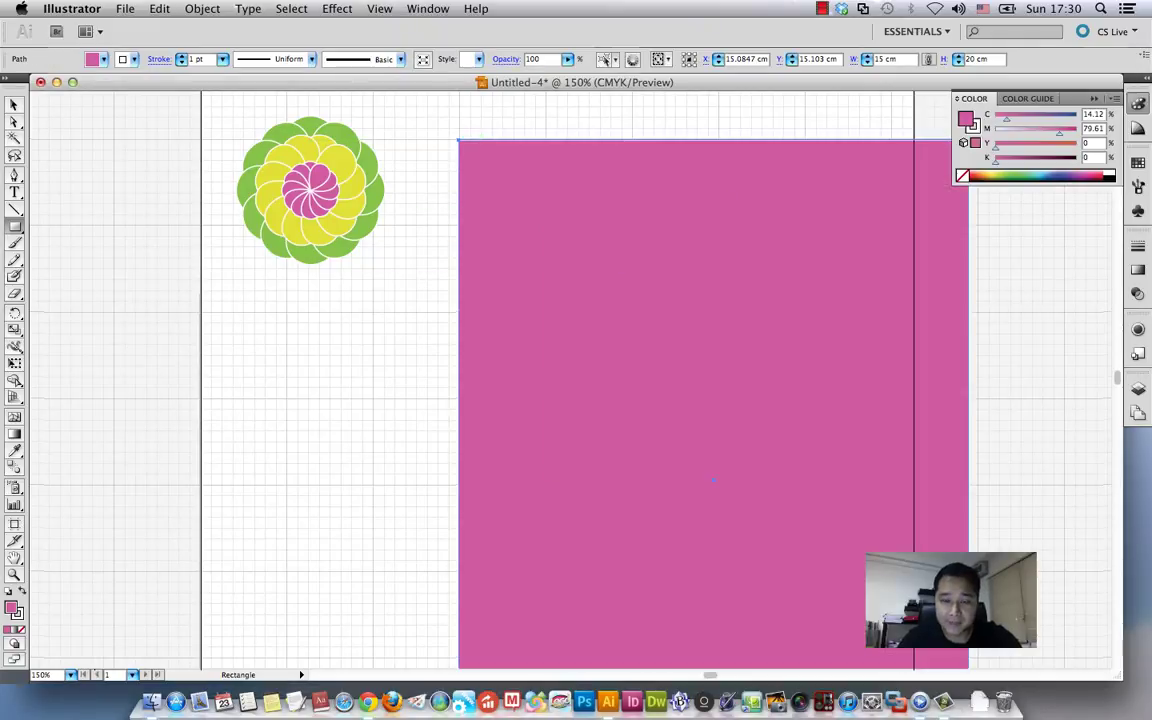
# Hide the grid and artboard border so the flower and pink rectangle sit on plain white
pyautogui.press('super+minus')
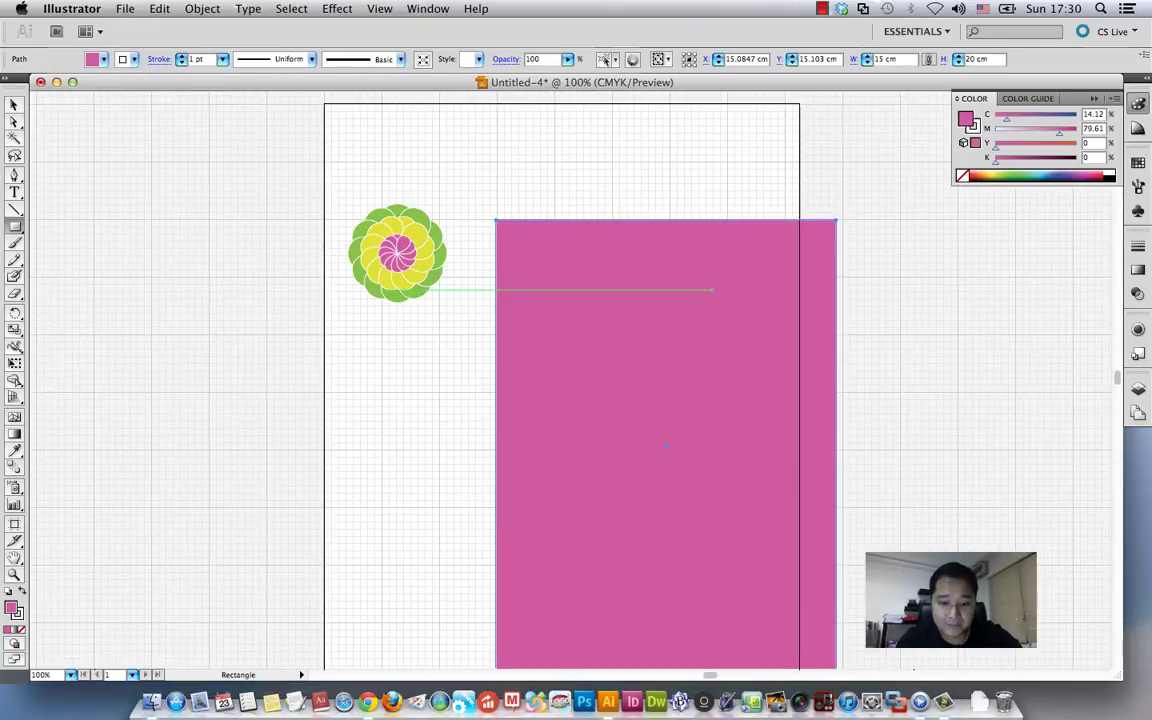
pyautogui.press('v')
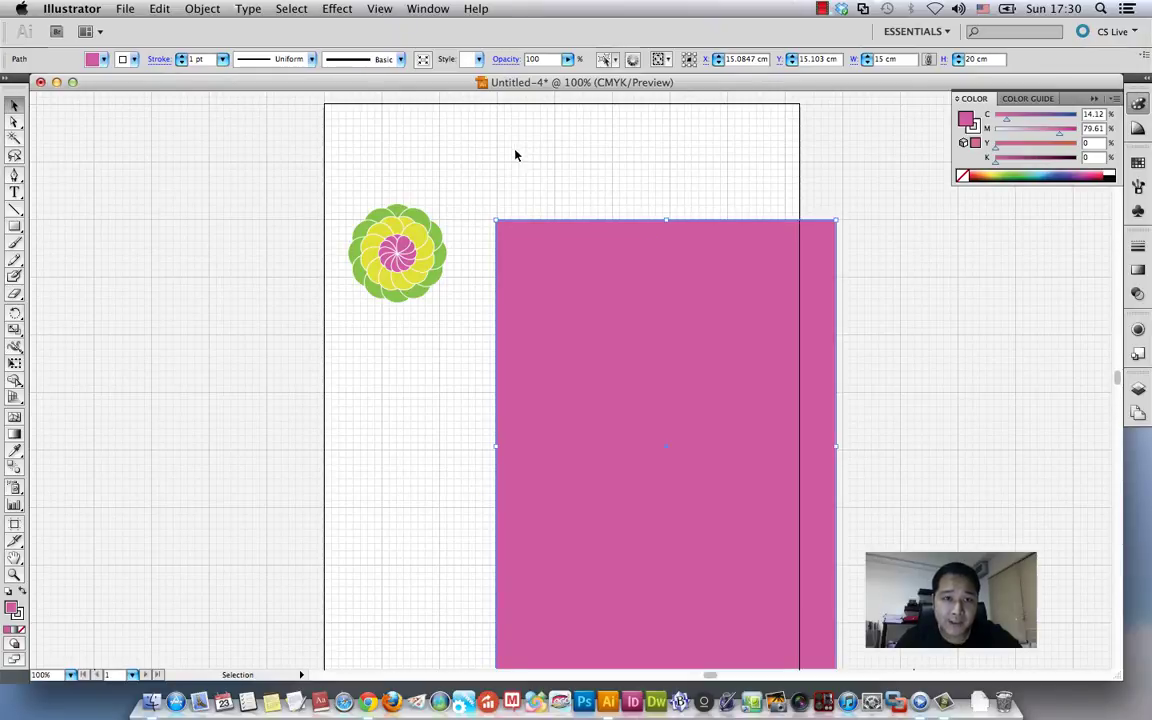
pyautogui.click(379, 9)
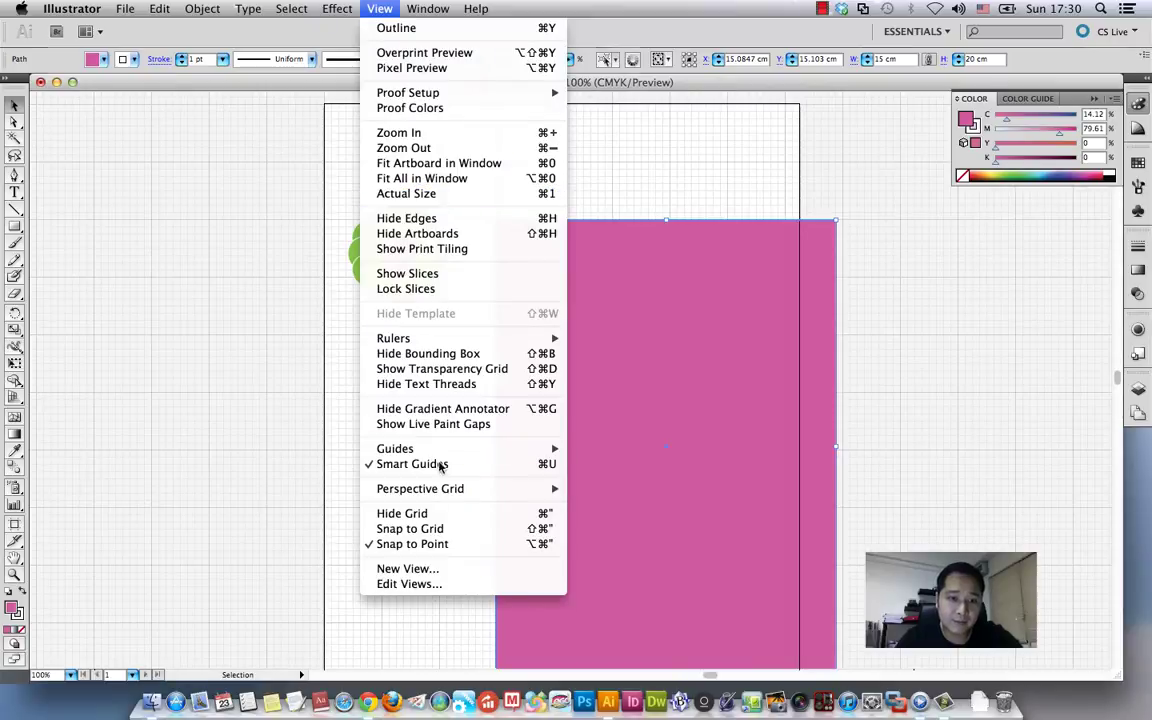
pyautogui.click(453, 514)
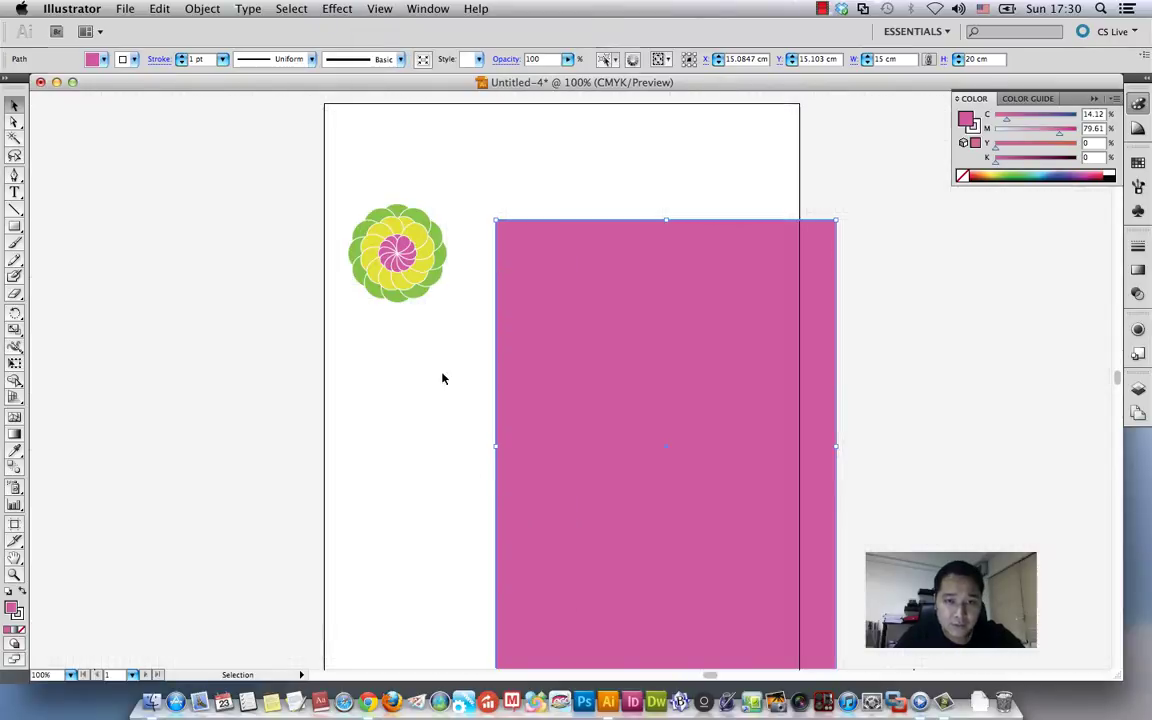
pyautogui.click(485, 279)
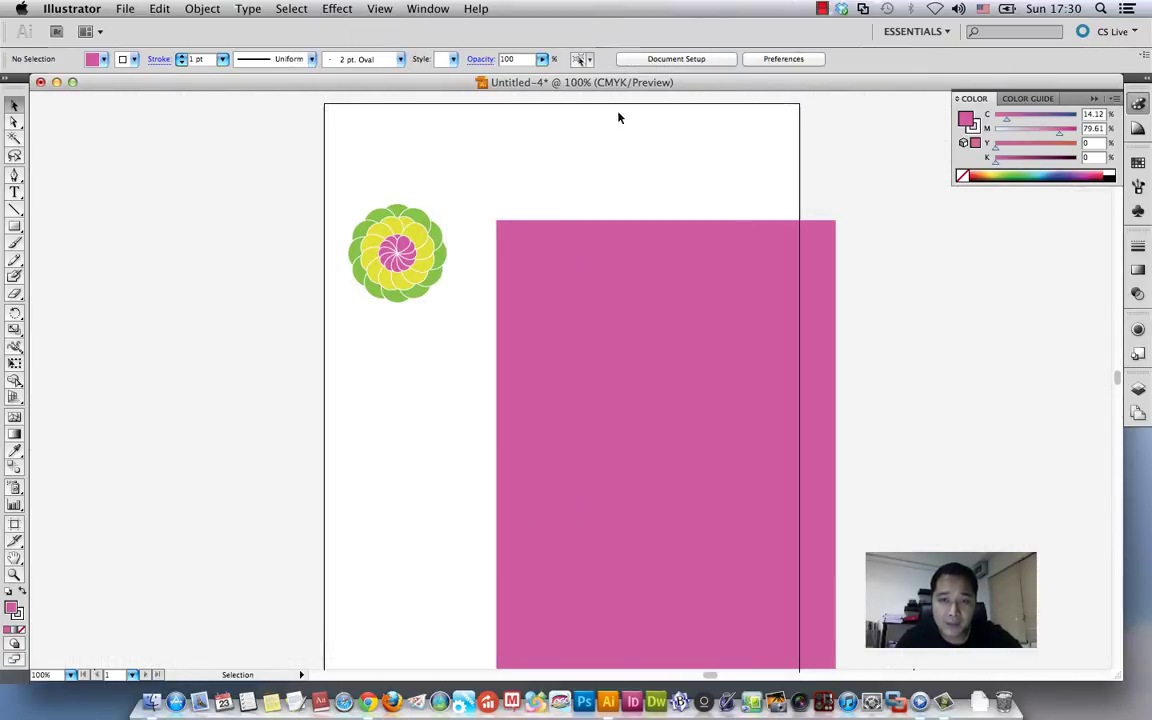
pyautogui.click(379, 9)
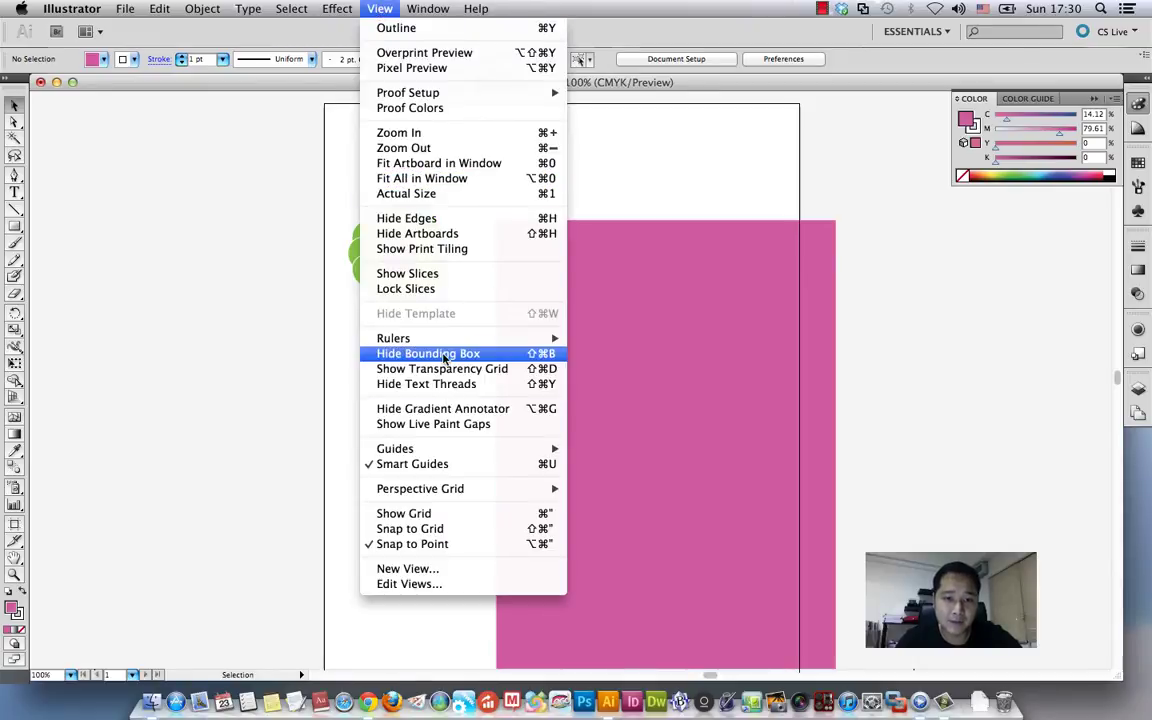
pyautogui.click(425, 233)
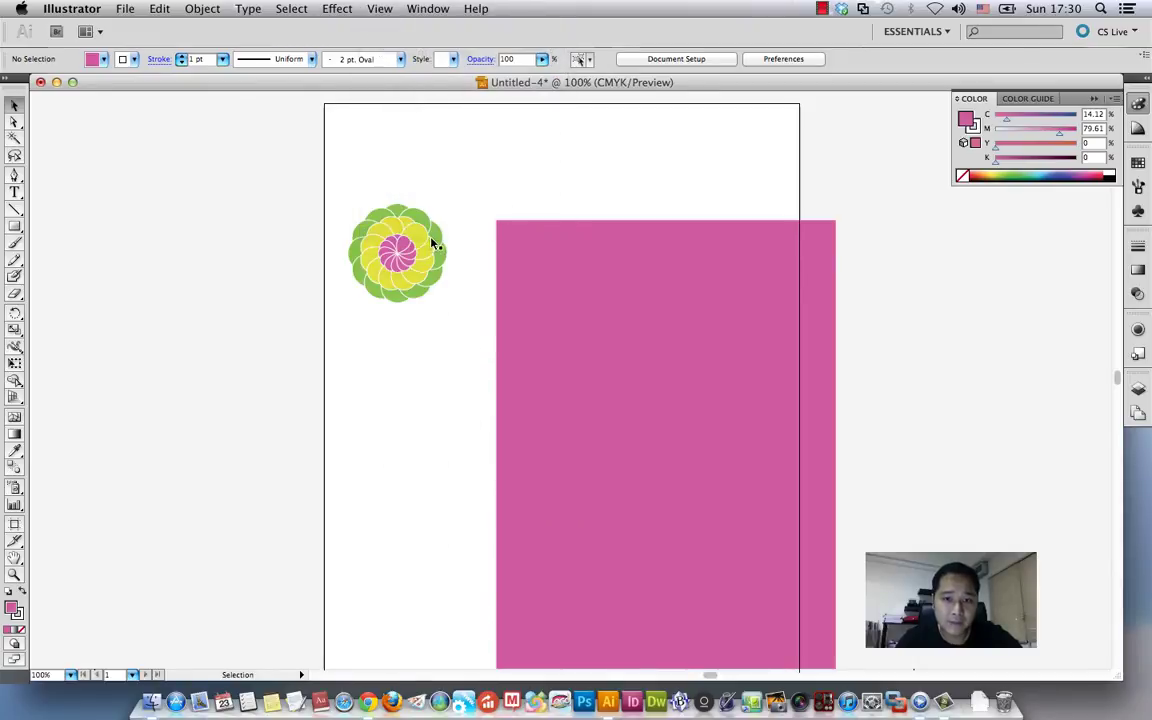
pyautogui.scroll(-3, 830, 365)
pyautogui.hscroll(3, 830, 365)
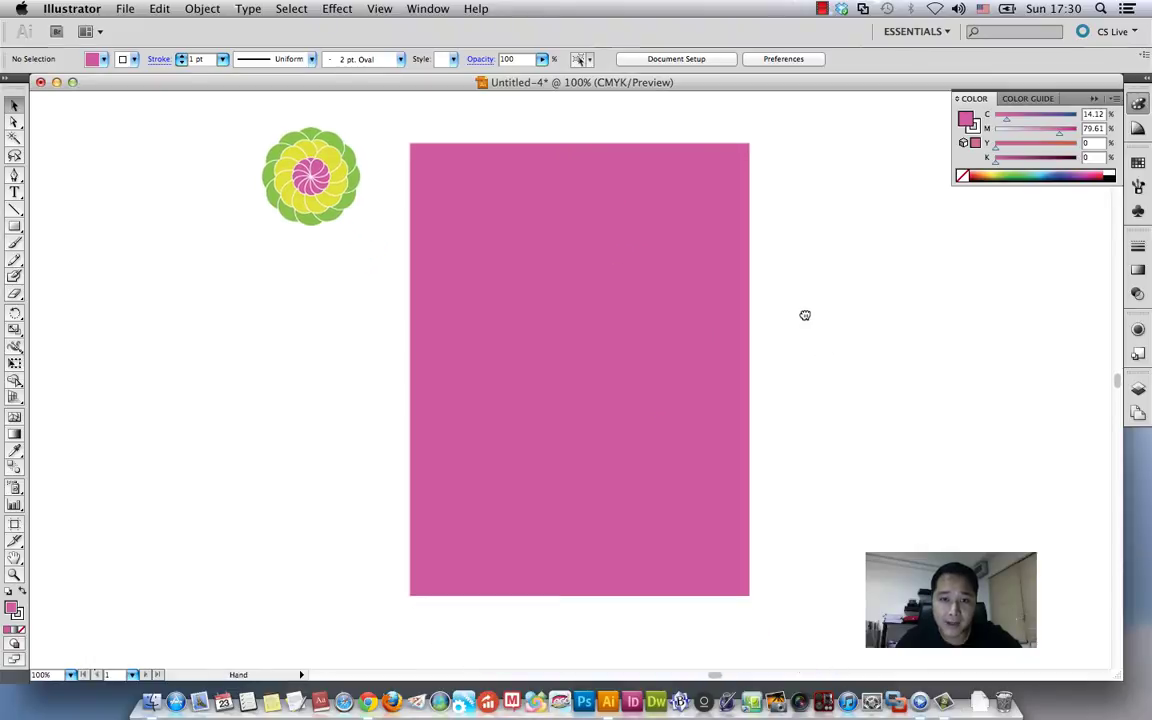
# Move the flower onto the pink rectangle's top-left corner and send the rectangle to the back
pyautogui.click(573, 268)
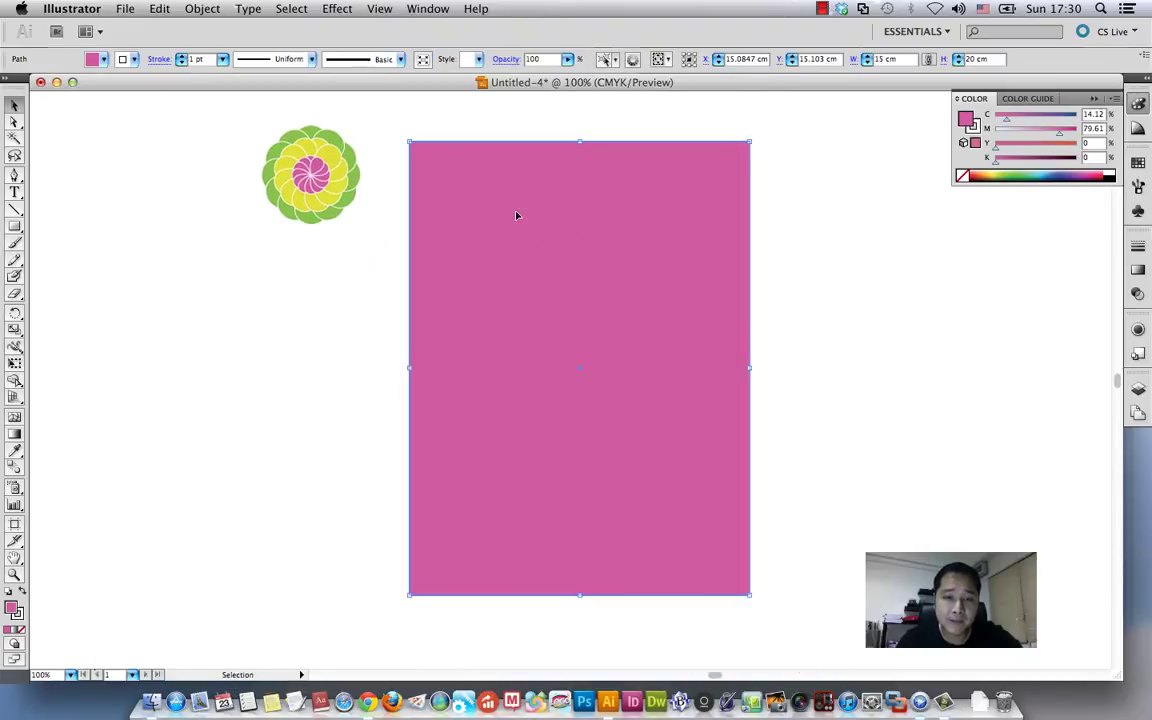
pyautogui.moveTo(341, 198)
pyautogui.mouseDown()
pyautogui.moveTo(362, 232)
pyautogui.moveTo(460, 225)
pyautogui.mouseUp()
pyautogui.click(380, 267)
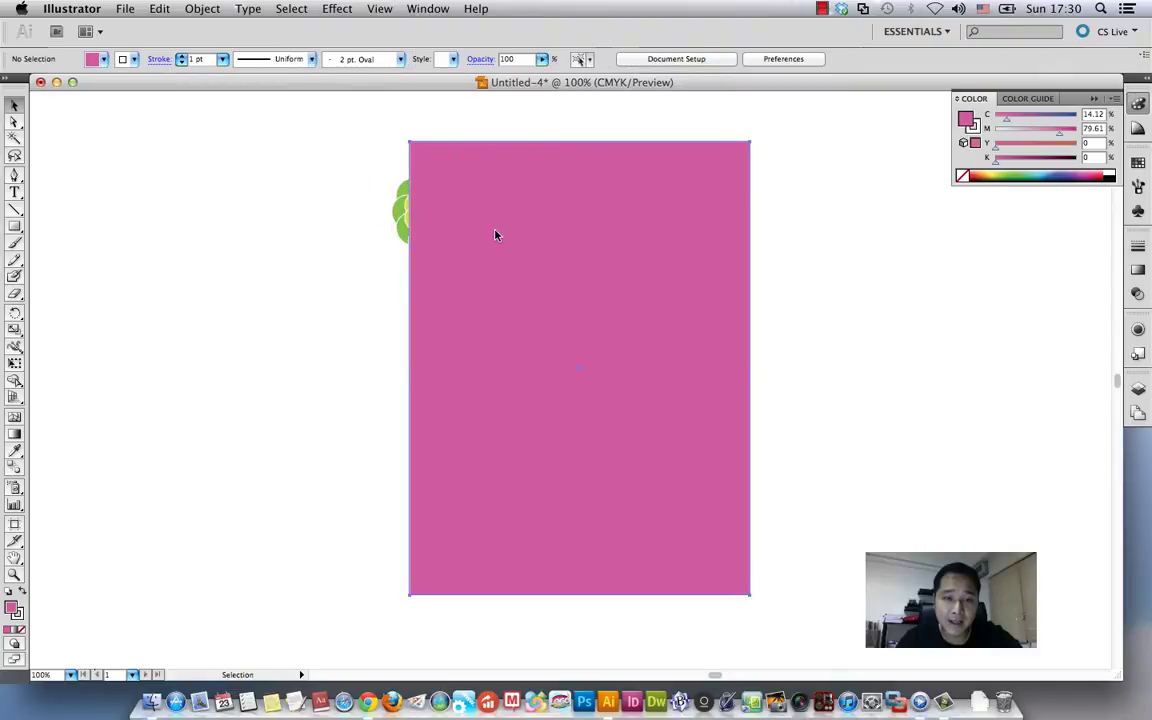
pyautogui.click(495, 235)
pyautogui.rightClick(475, 198)
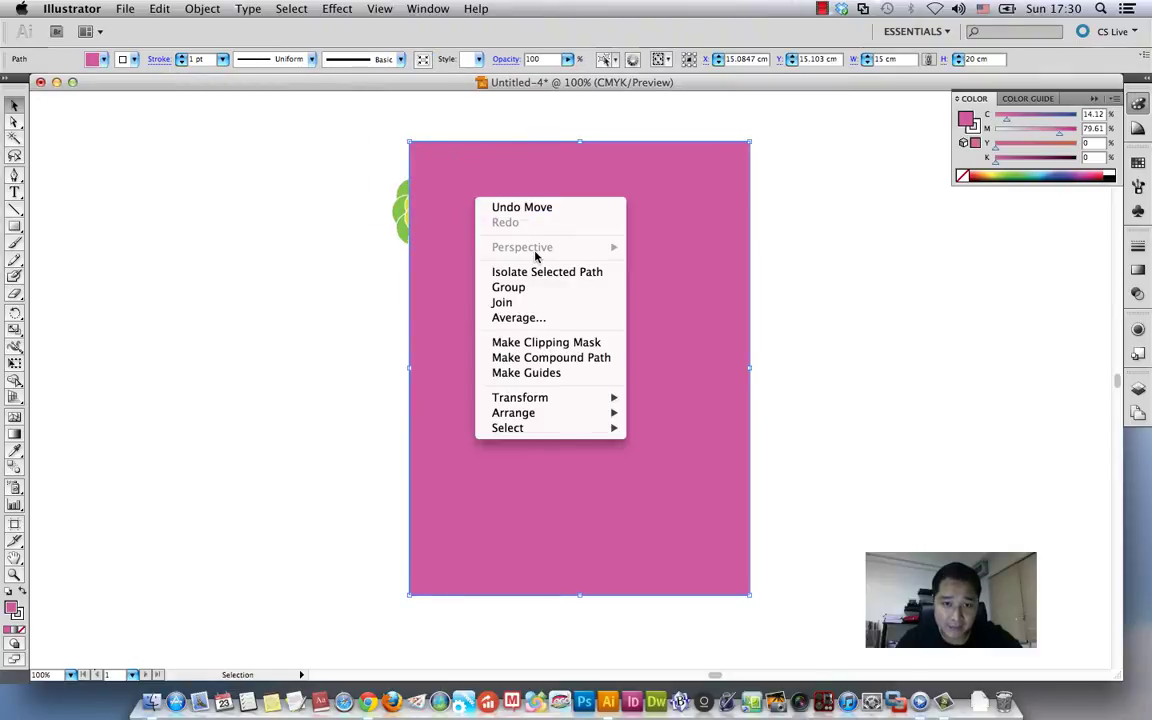
pyautogui.moveTo(513, 412)
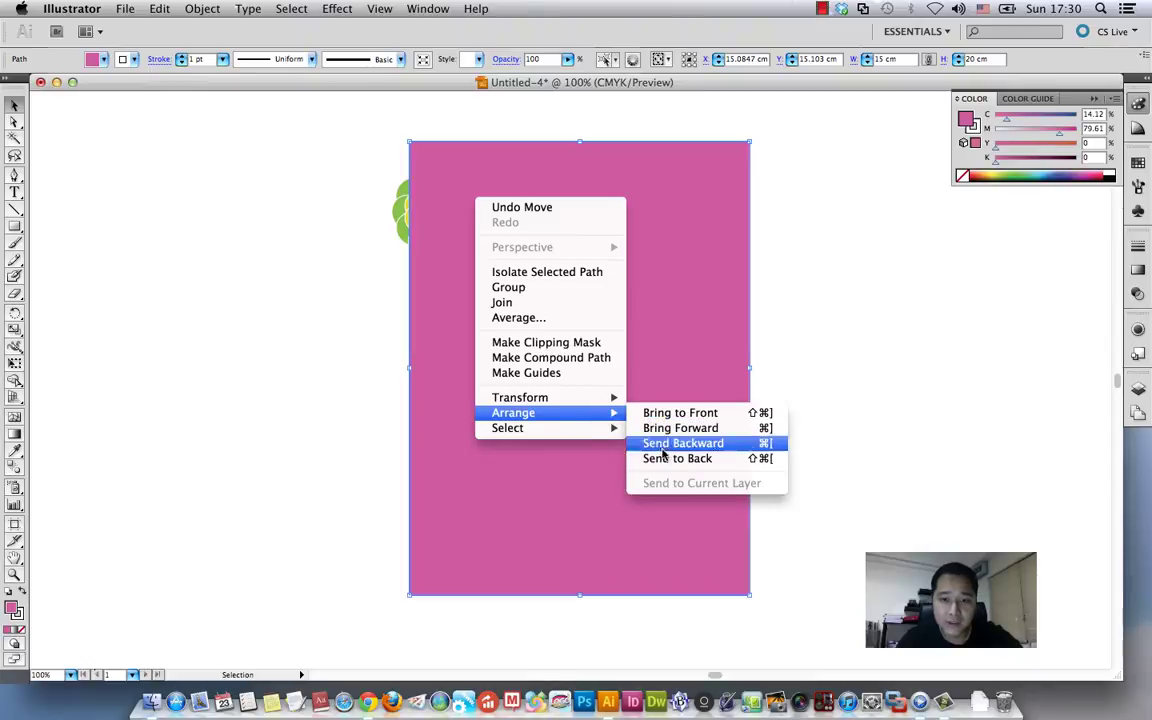
pyautogui.click(664, 458)
pyautogui.click(389, 286)
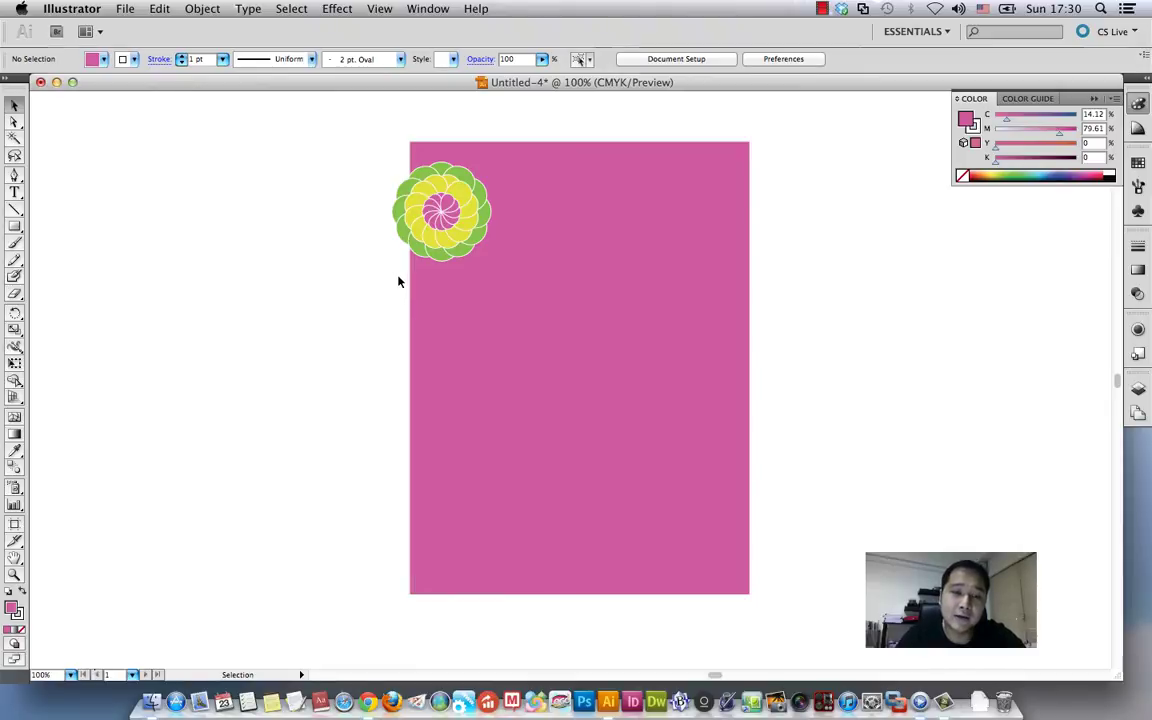
# Position the rosette so it overhangs the rectangle's top-left corner
pyautogui.click(446, 220)
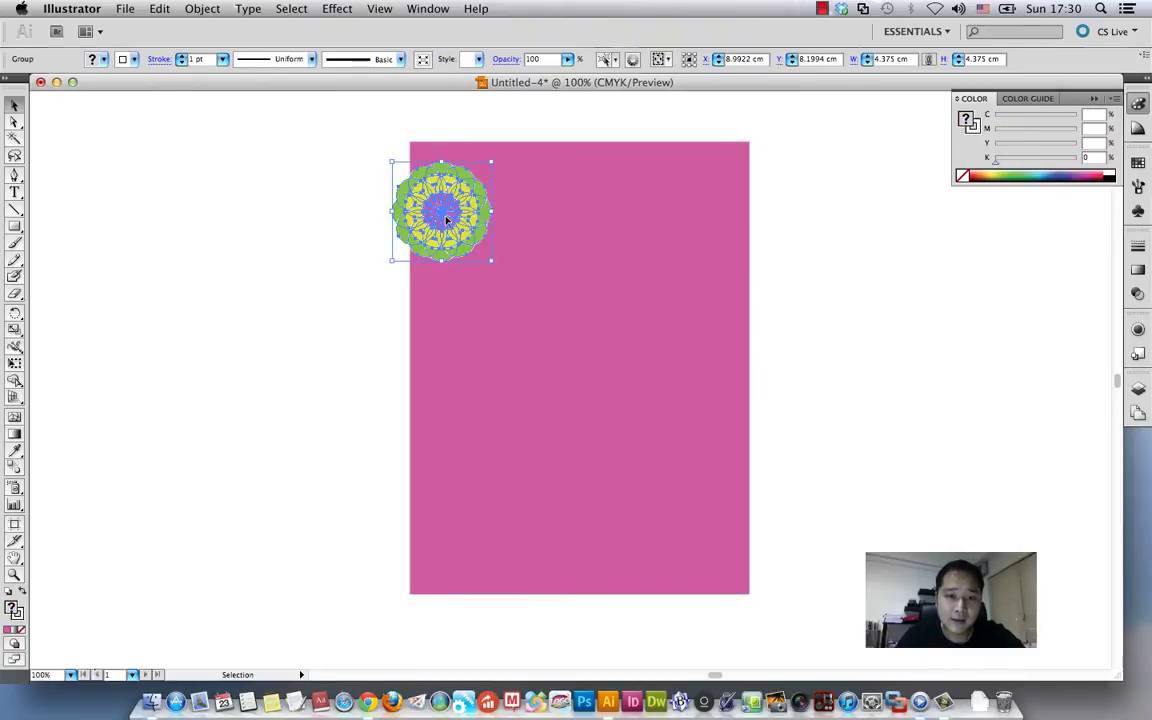
pyautogui.moveTo(446, 220); pyautogui.dragTo(410, 158)
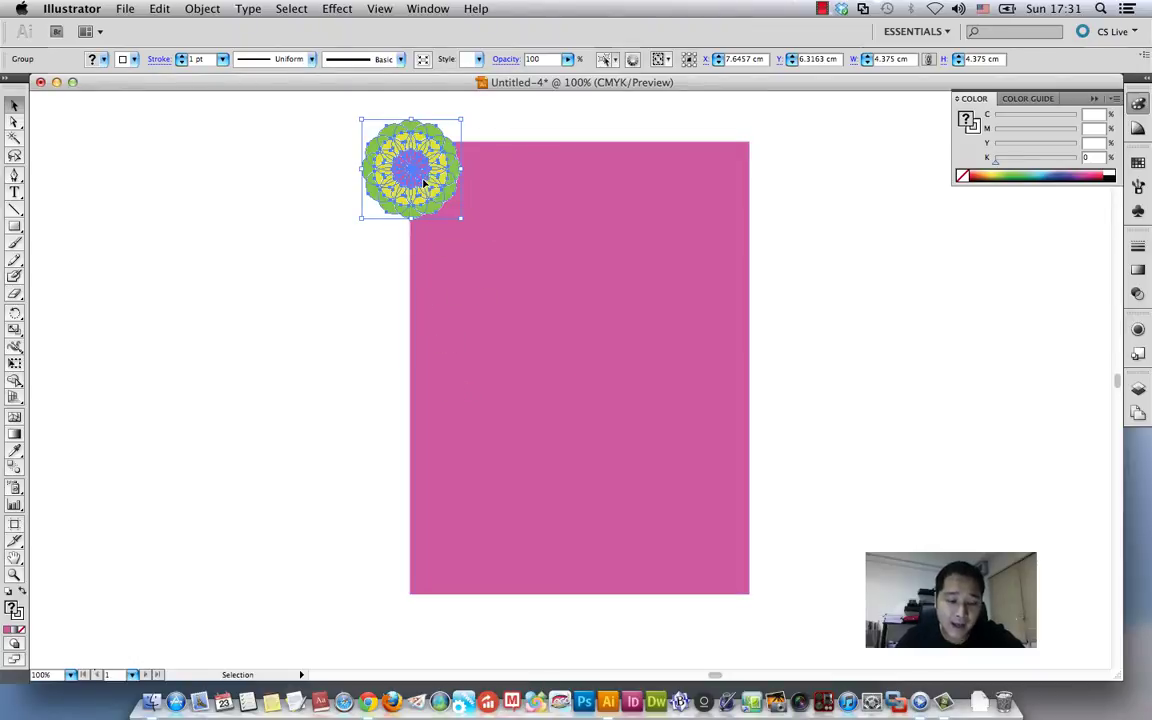
pyautogui.click(473, 278)
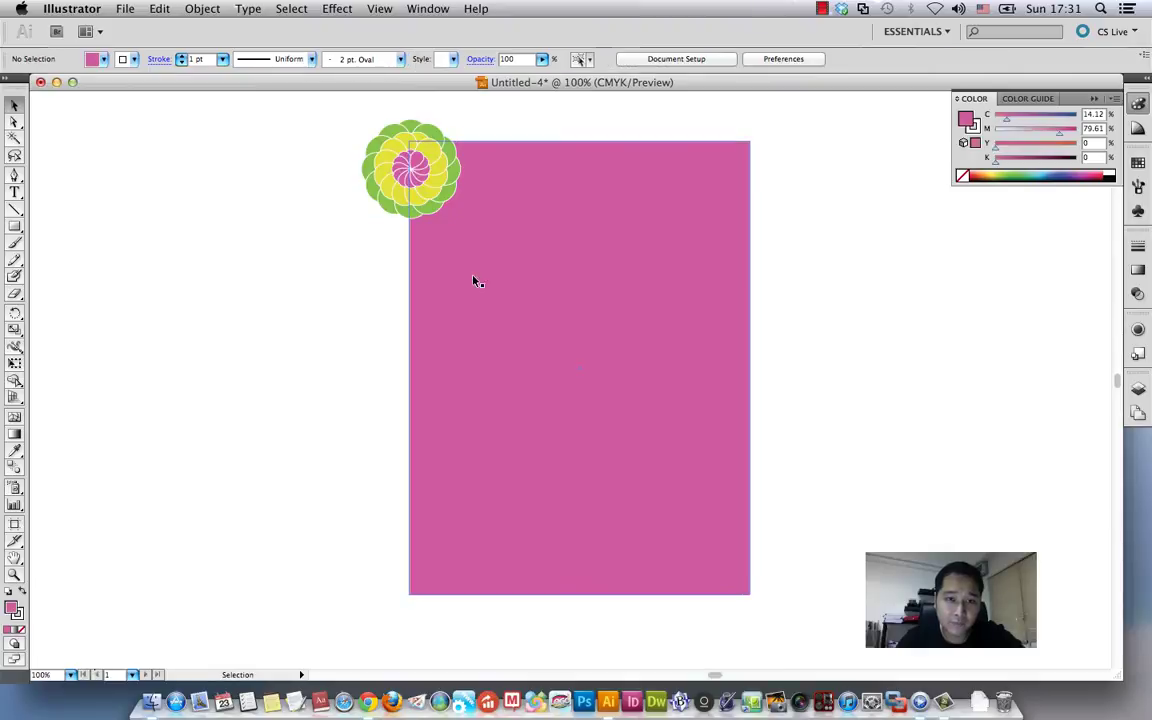
pyautogui.click(428, 207)
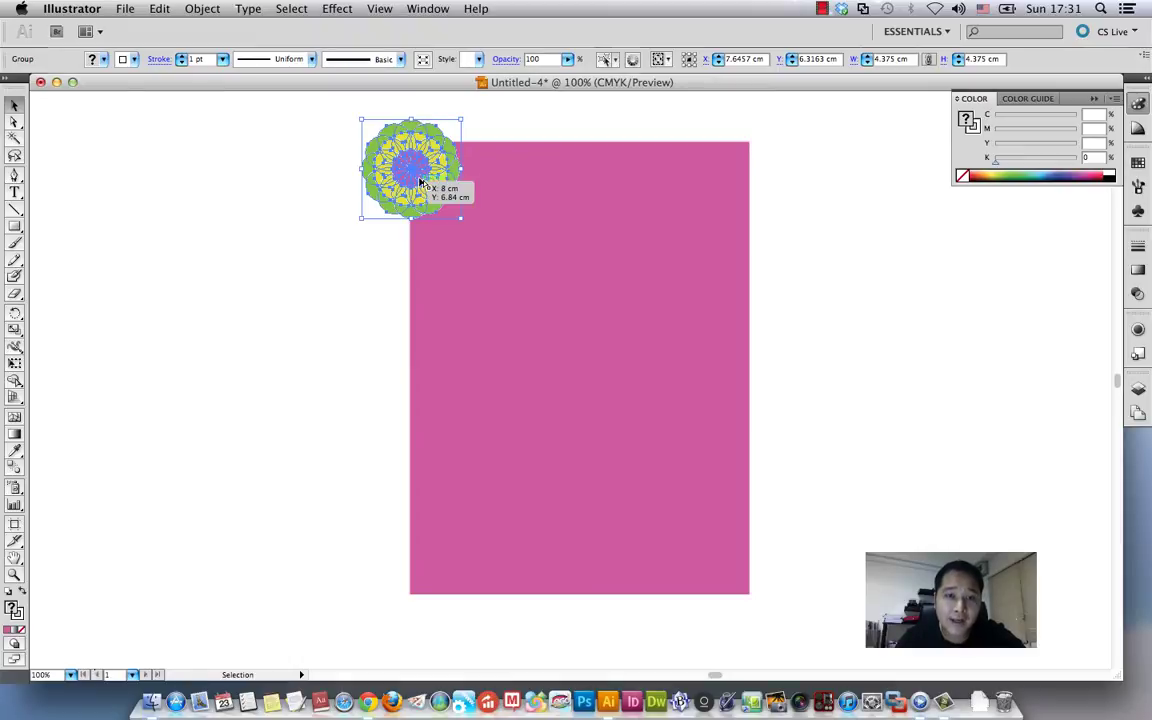
# Duplicate the rosette lower down the left edge, scaling and rotating the copy
pyautogui.moveTo(420, 183)
pyautogui.mouseDown()
pyautogui.moveTo(447, 316)
pyautogui.moveTo(447, 306)
pyautogui.mouseUp()
pyautogui.moveTo(491, 344); pyautogui.dragTo(466, 322)
pyautogui.moveTo(470, 244)
pyautogui.mouseDown()
pyautogui.moveTo(490, 252)
pyautogui.moveTo(442, 270)
pyautogui.moveTo(409, 370)
pyautogui.moveTo(466, 420)
pyautogui.mouseUp()
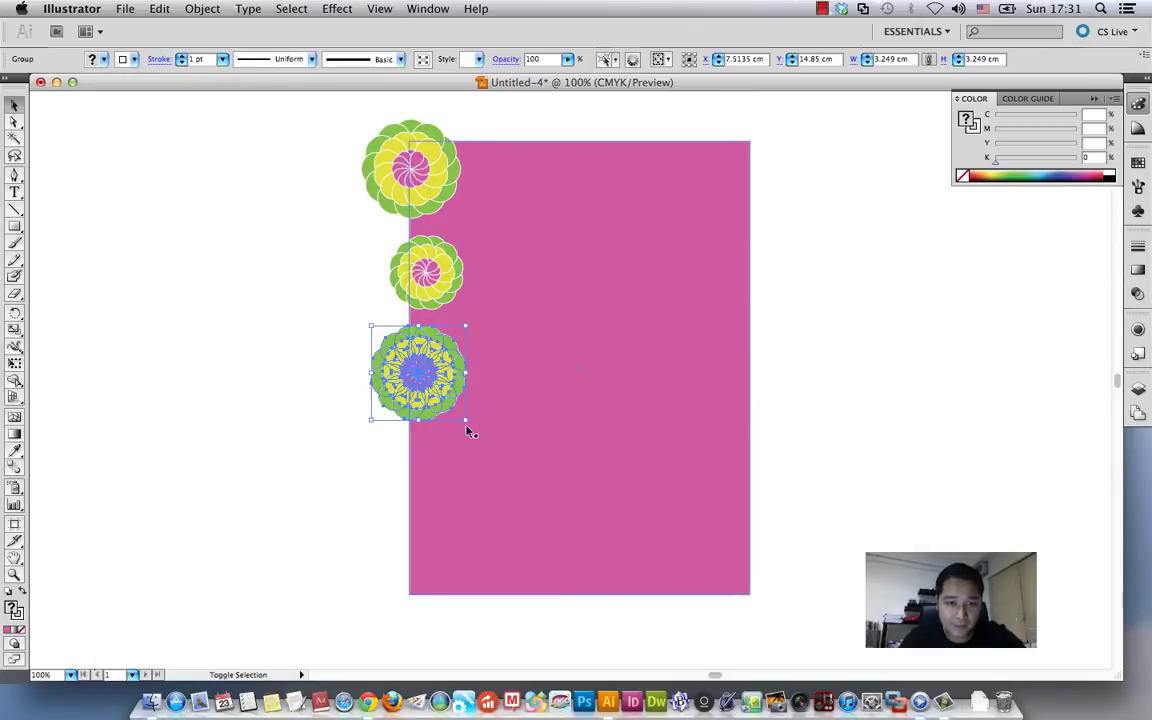
pyautogui.moveTo(472, 324); pyautogui.dragTo(478, 334)
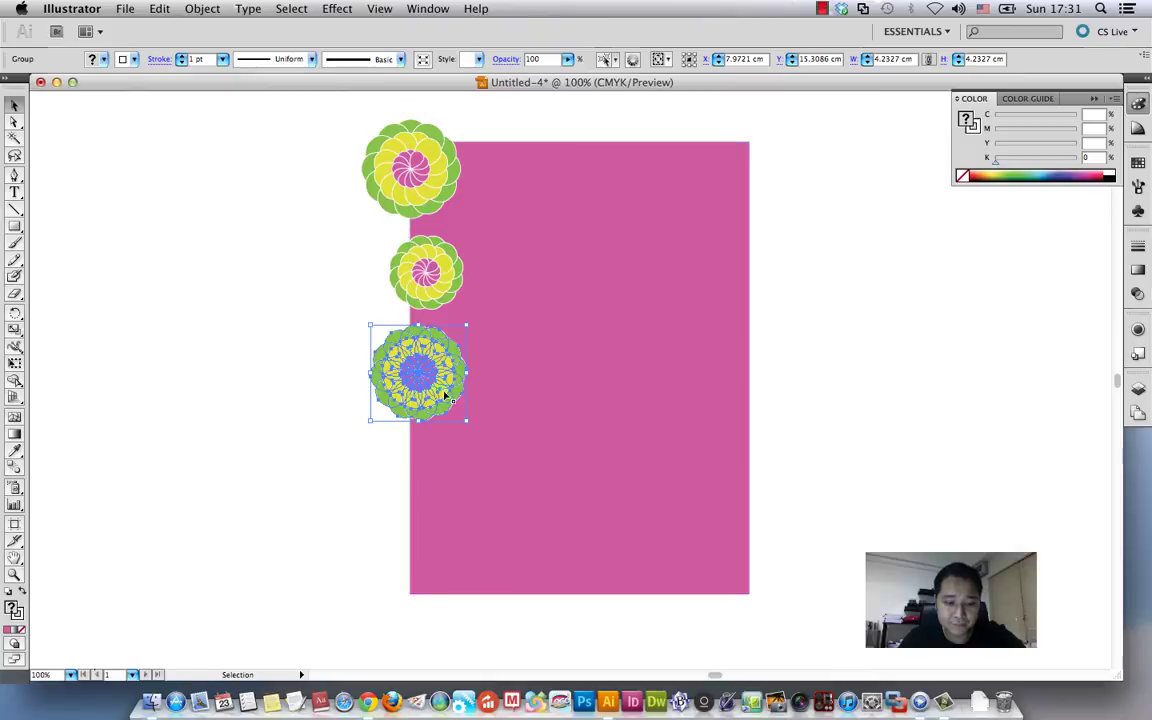
# Add a smaller, slightly rotated rosette copy further down the left edge
pyautogui.moveTo(421, 387); pyautogui.dragTo(430, 522)
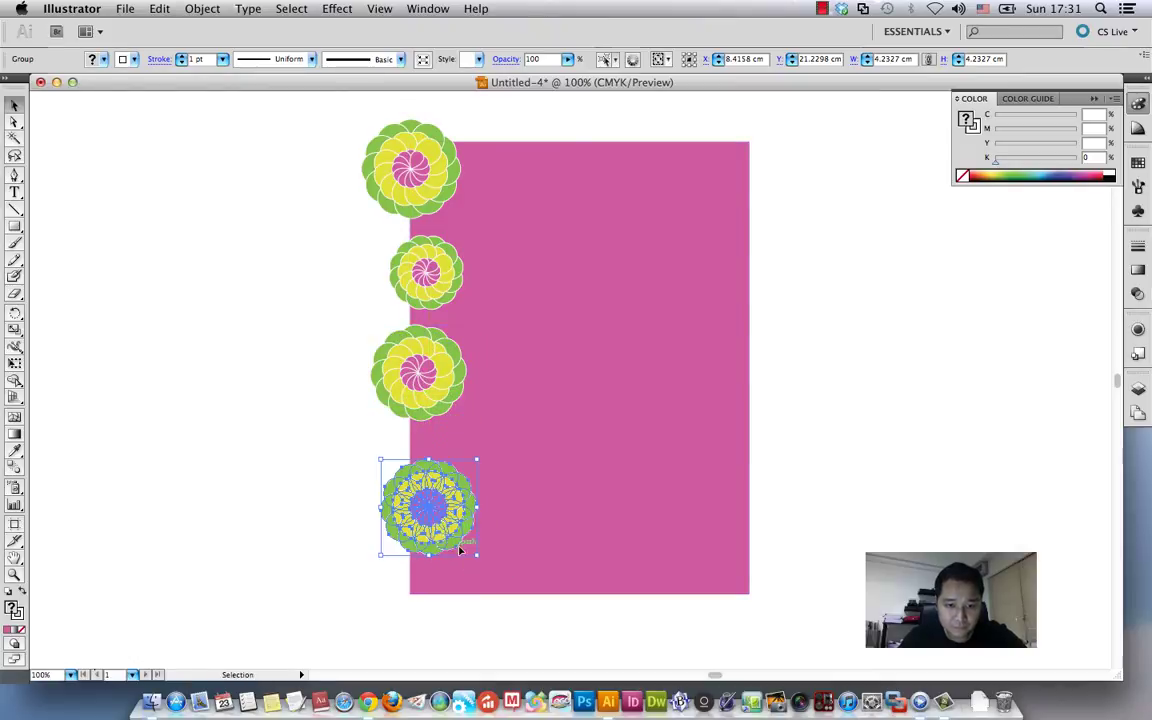
pyautogui.keyDown('shift'); pyautogui.click(477, 558); pyautogui.keyUp('shift')
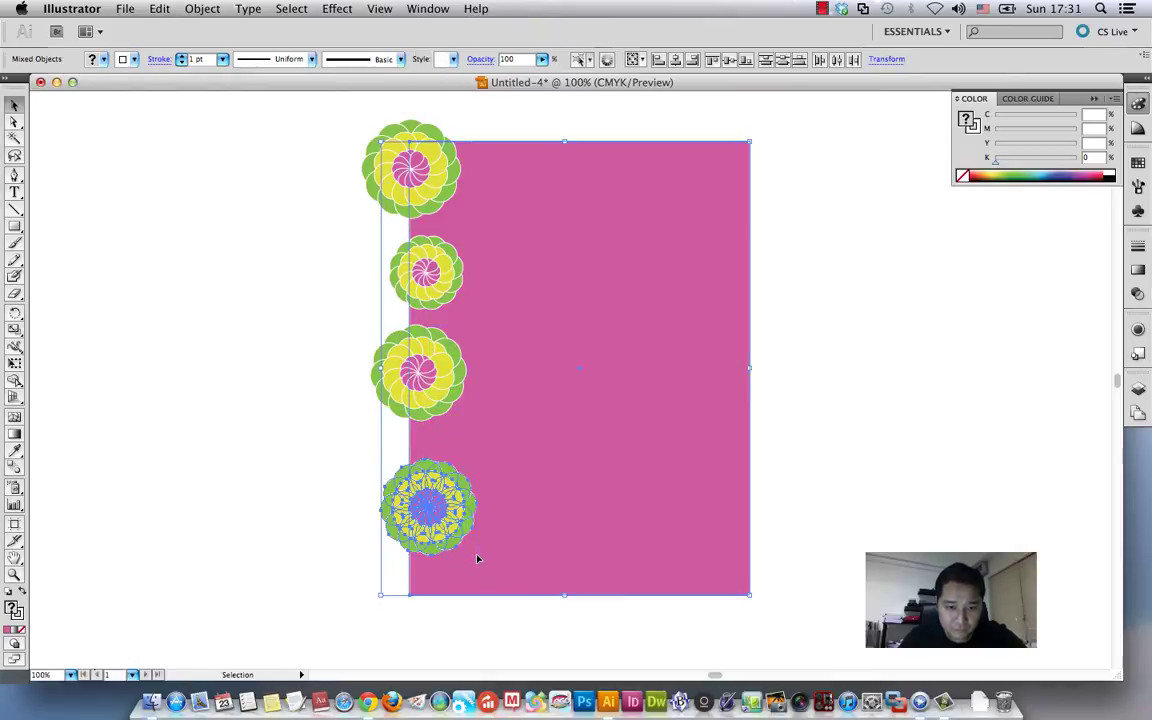
pyautogui.click(343, 478)
pyautogui.click(428, 500)
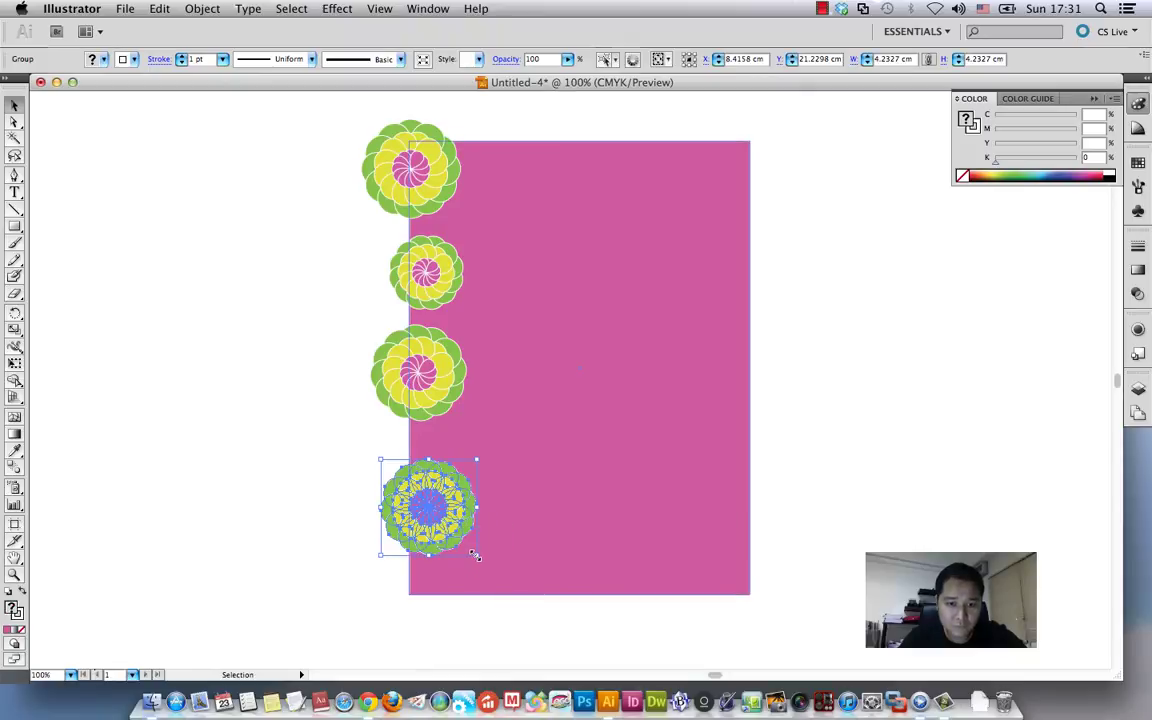
pyautogui.moveTo(476, 557)
pyautogui.mouseDown()
pyautogui.moveTo(427, 482)
pyautogui.moveTo(419, 490)
pyautogui.mouseUp()
pyautogui.moveTo(448, 431); pyautogui.dragTo(455, 437)
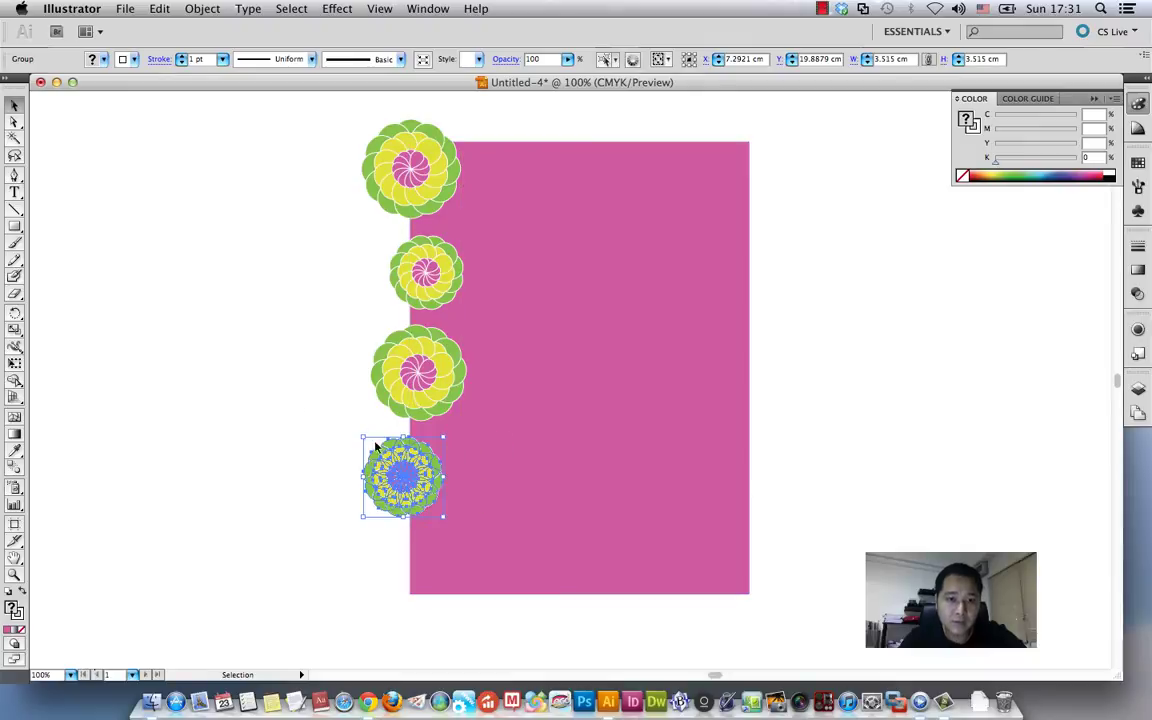
# Duplicate a rosette near the rectangle's bottom, then delete that extra copy
pyautogui.click(337, 396)
pyautogui.click(429, 369)
pyautogui.moveTo(429, 369); pyautogui.dragTo(436, 590)
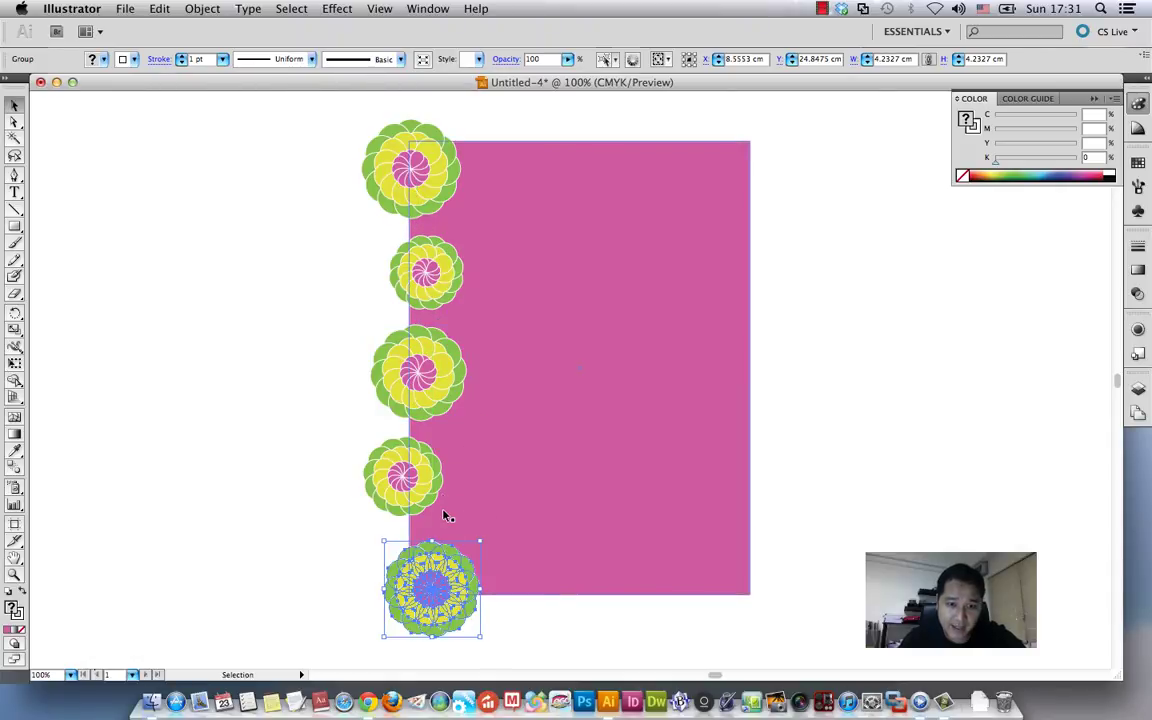
pyautogui.press('Delete')
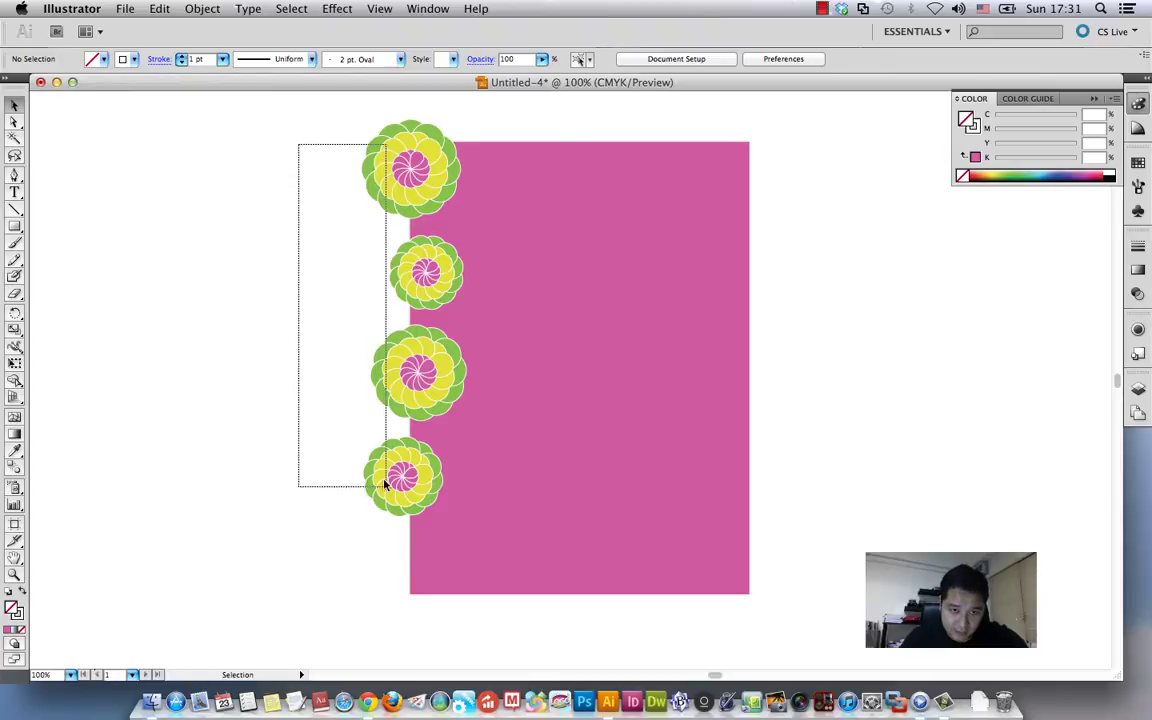
# Select the four left-edge rosettes and open the Object > Transform > Move dialog
pyautogui.moveTo(324, 184); pyautogui.dragTo(398, 514)
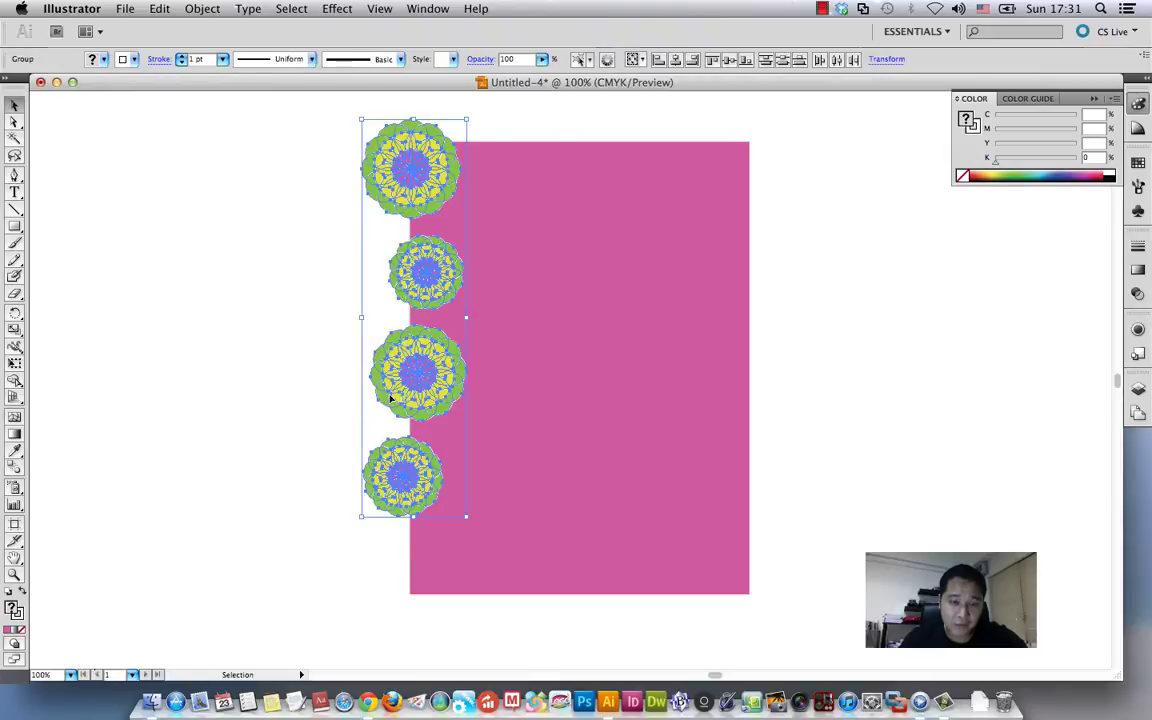
pyautogui.click(198, 10)
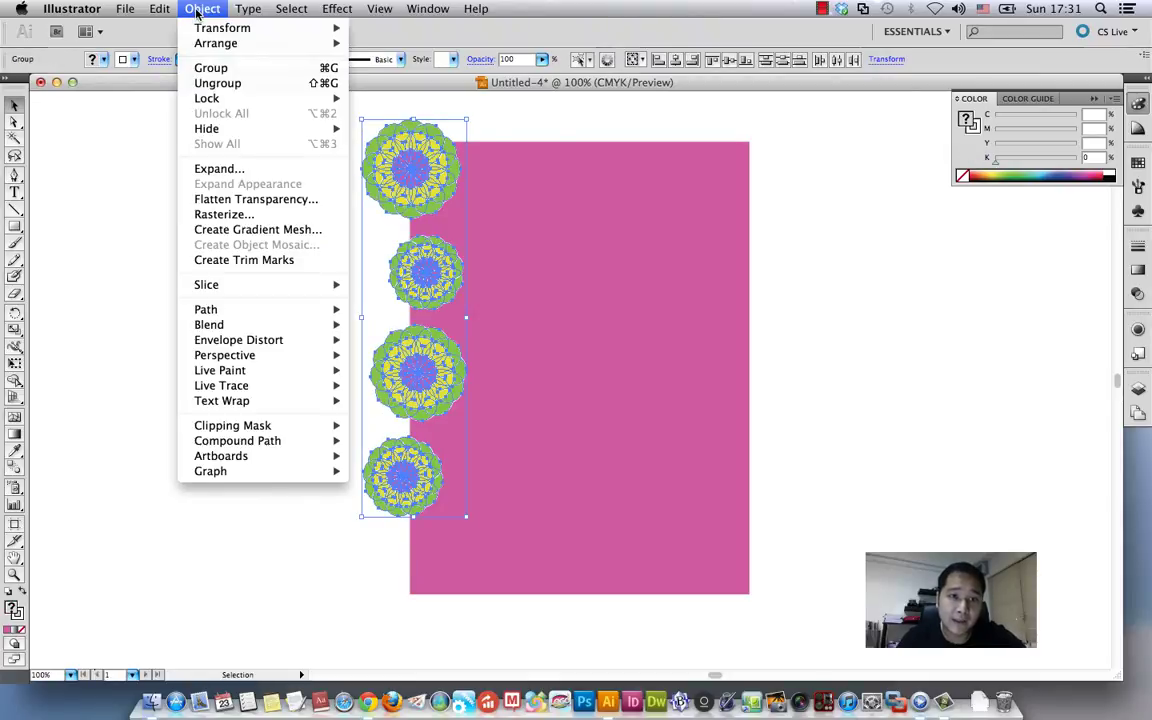
pyautogui.moveTo(222, 28)
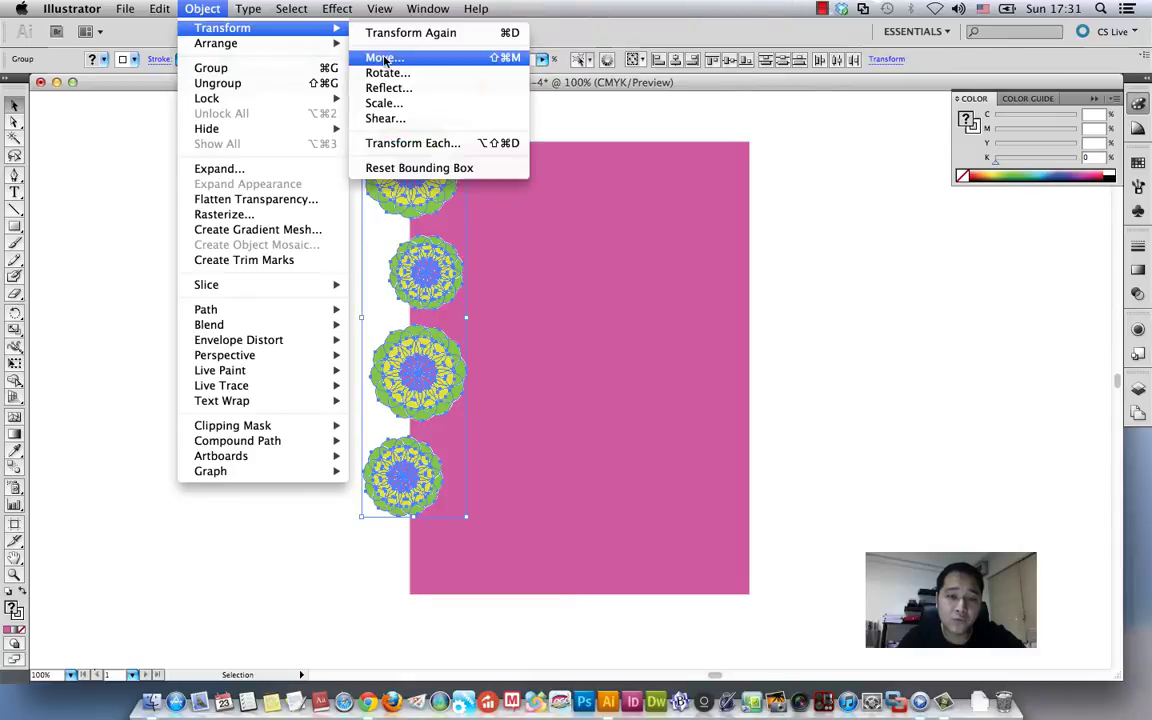
pyautogui.click(384, 60)
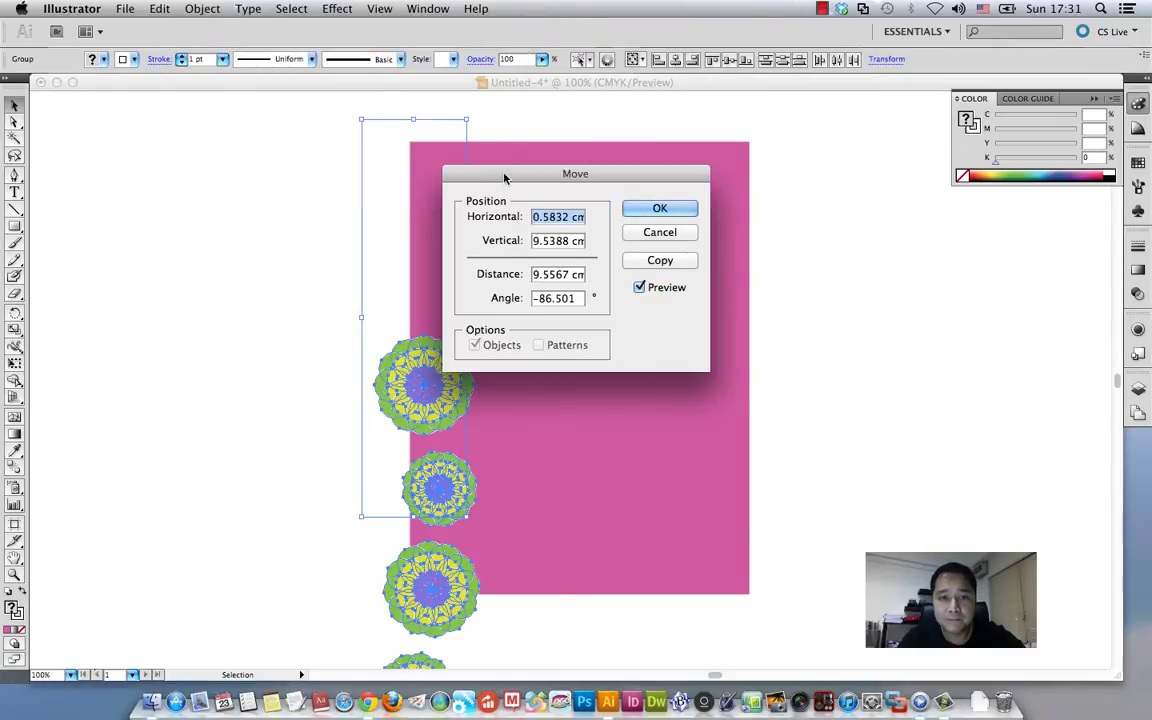
pyautogui.moveTo(524, 177)
pyautogui.mouseDown()
pyautogui.moveTo(617, 183)
pyautogui.moveTo(640, 218)
pyautogui.mouseUp()
# Copy the rosettes 15 cm horizontally and 0 cm vertically to line the right edge
pyautogui.click(686, 260)
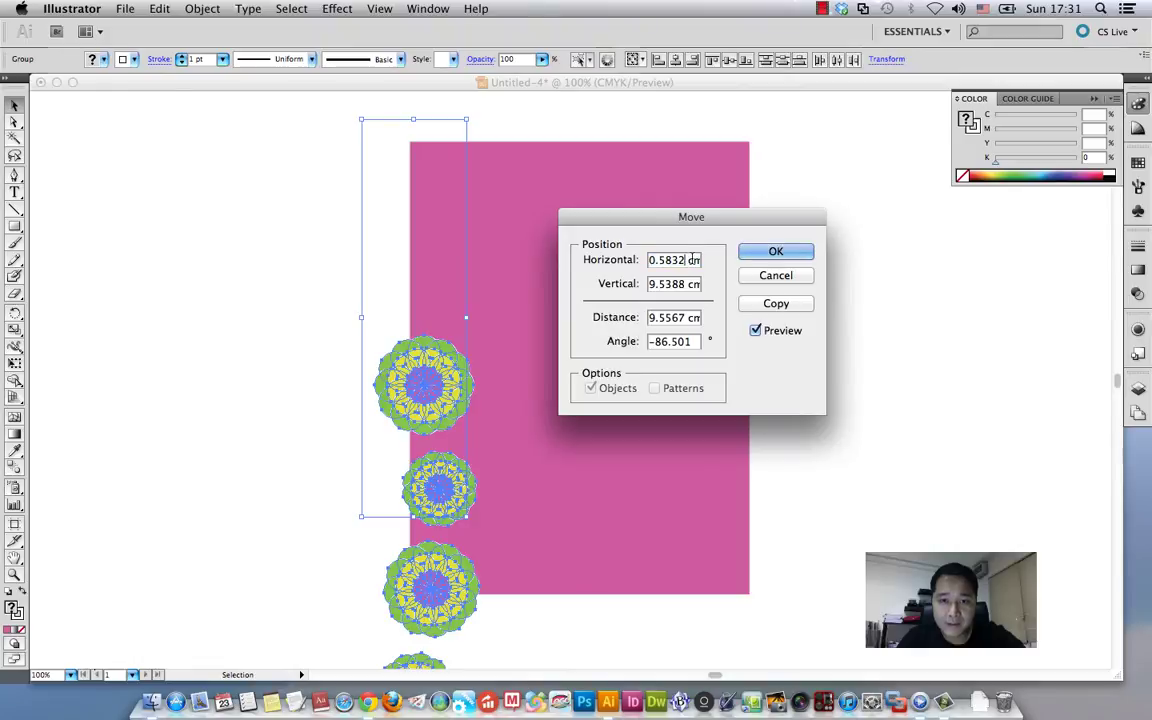
pyautogui.moveTo(686, 260); pyautogui.dragTo(596, 258)
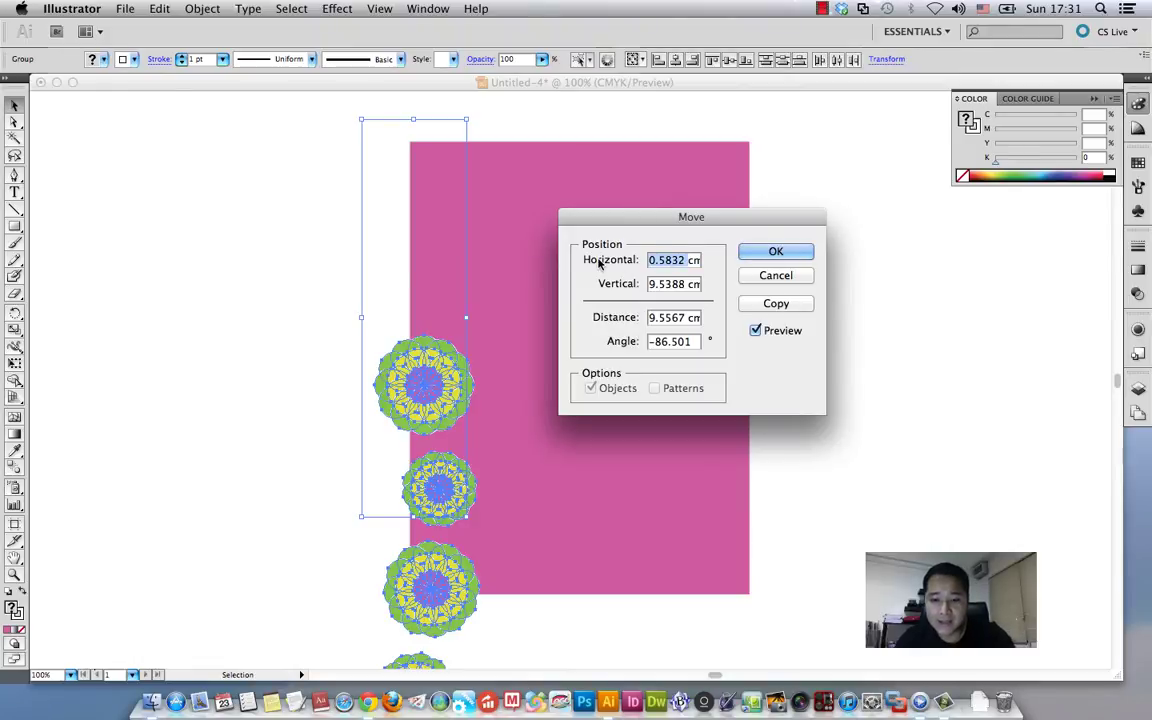
pyautogui.write('0')
pyautogui.press('Tab')
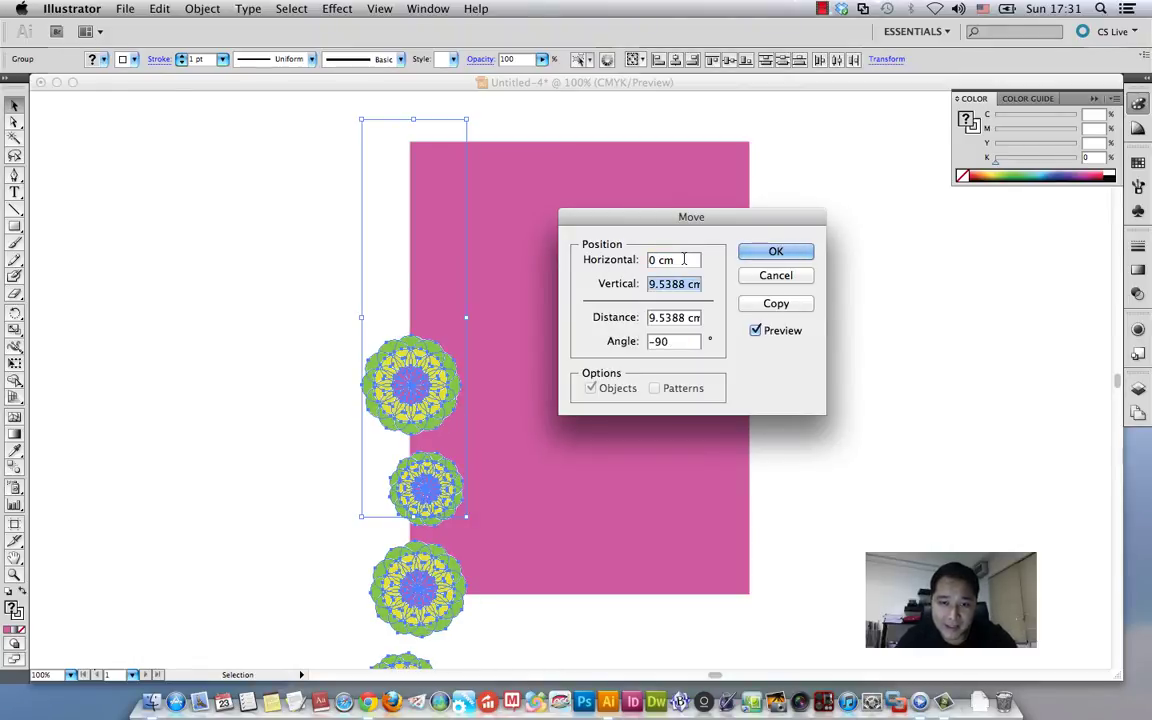
pyautogui.moveTo(684, 258); pyautogui.dragTo(648, 260)
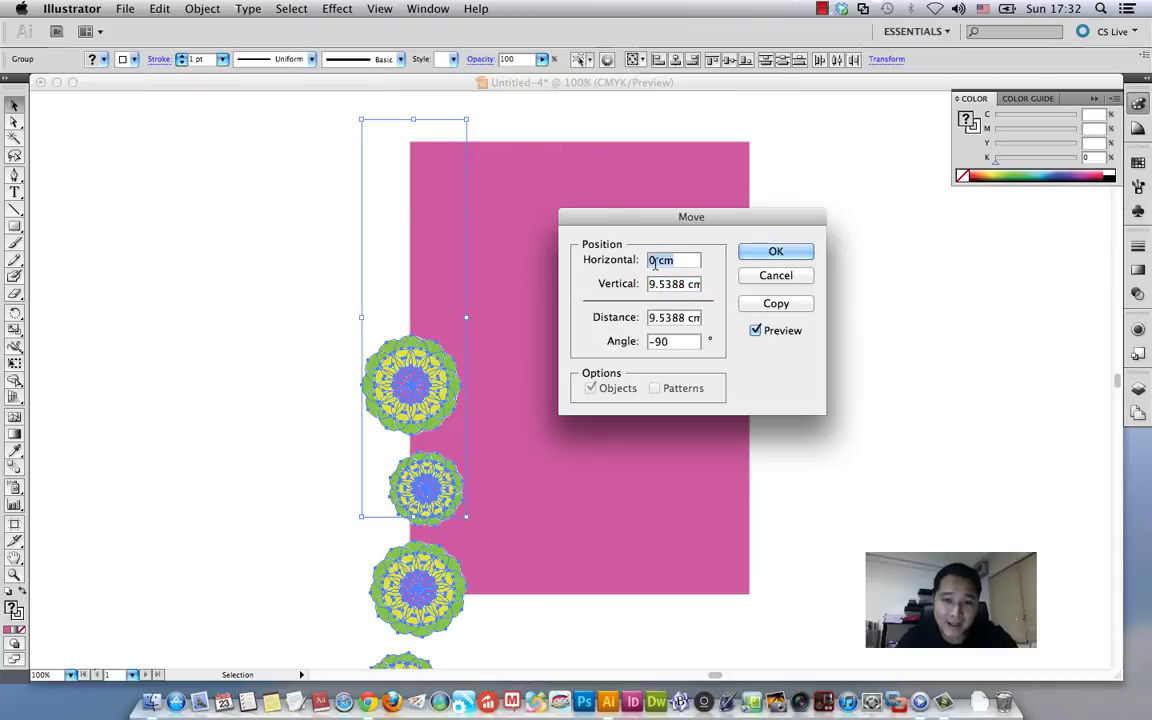
pyautogui.write('15')
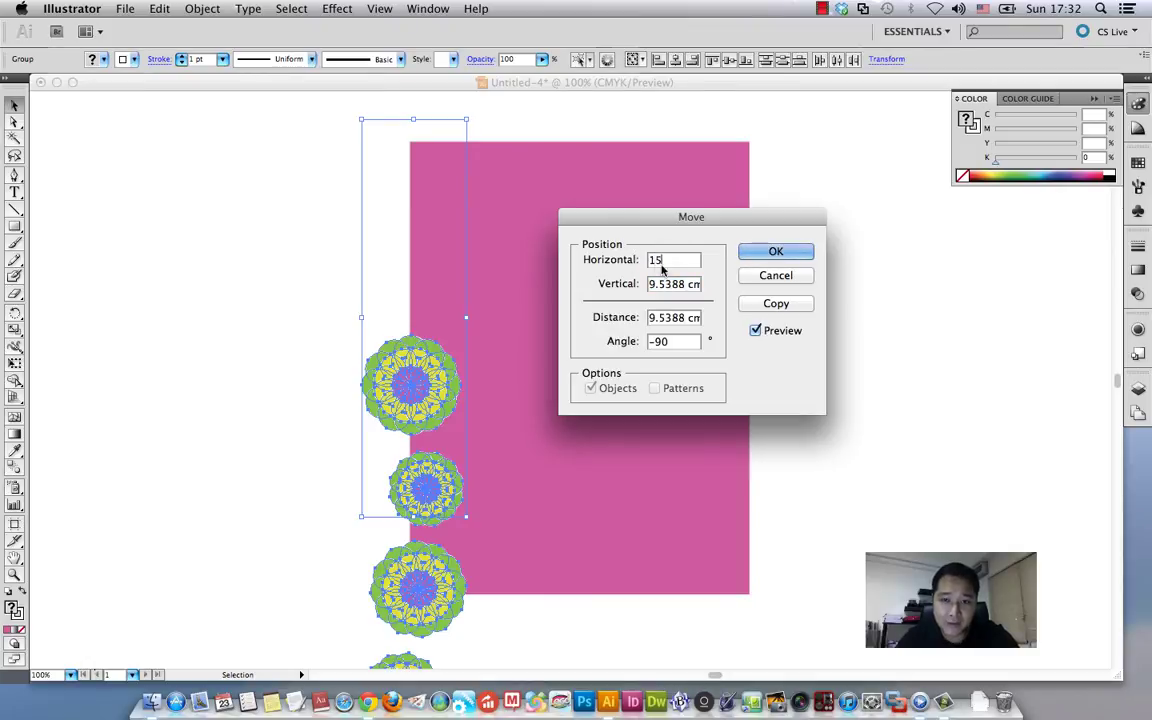
pyautogui.press('Tab')
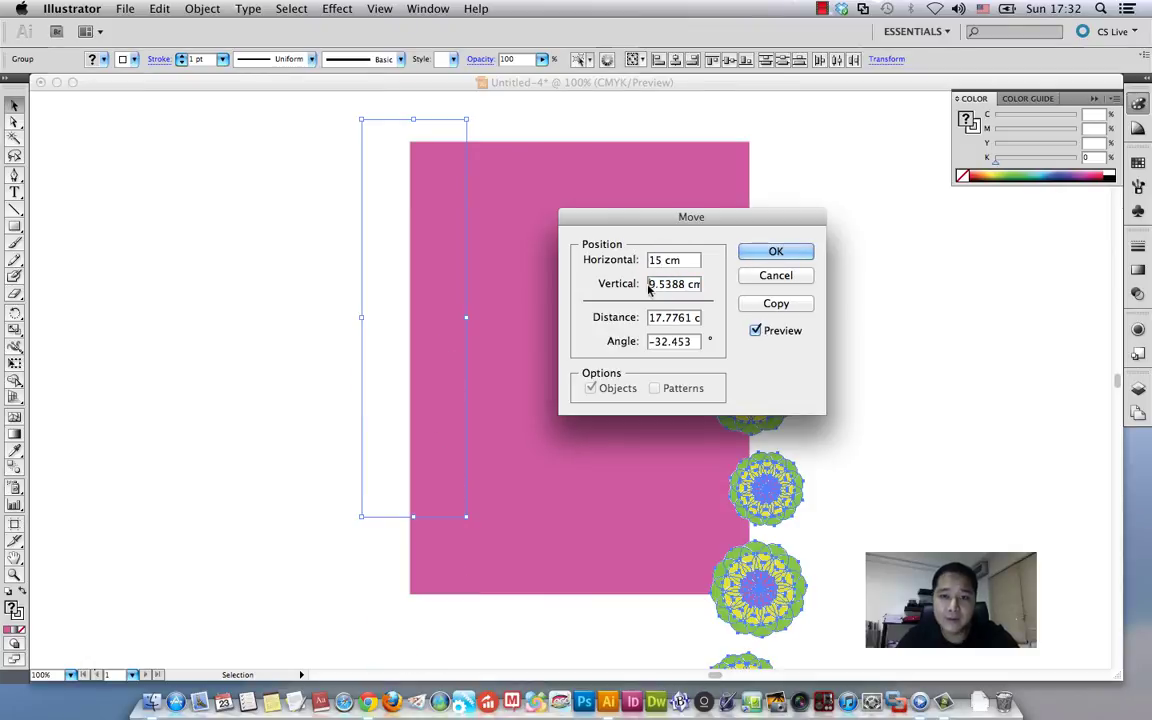
pyautogui.moveTo(648, 285); pyautogui.dragTo(751, 289)
pyautogui.write('0')
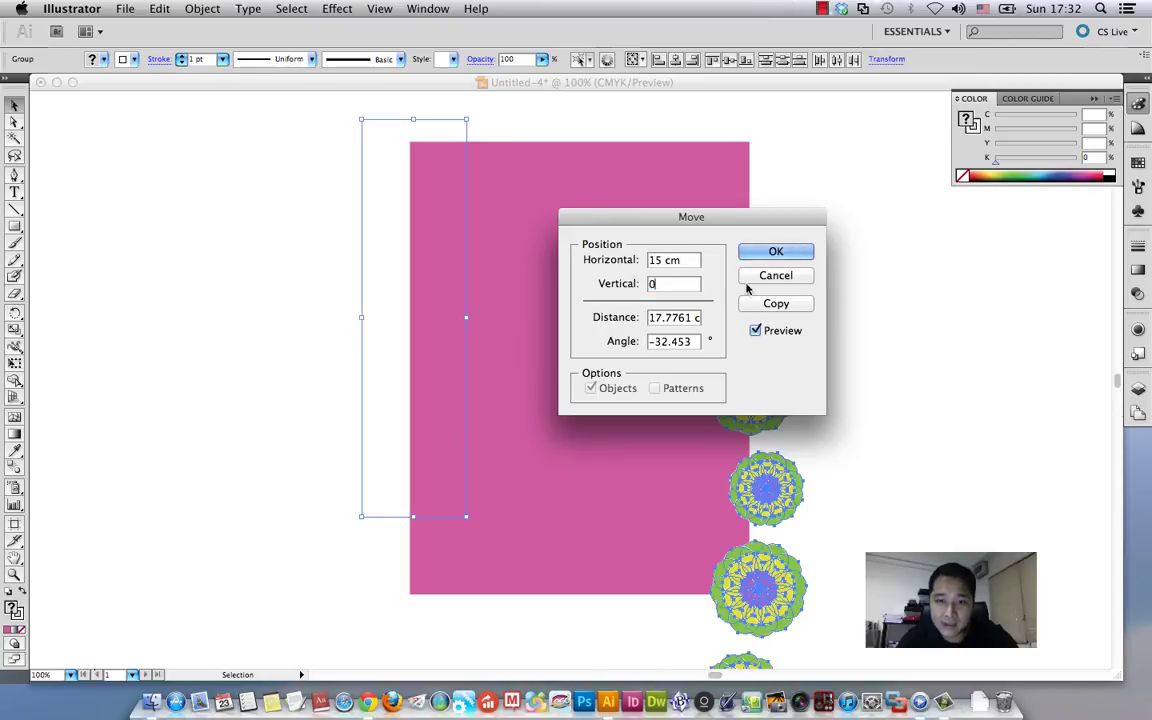
pyautogui.click(692, 260)
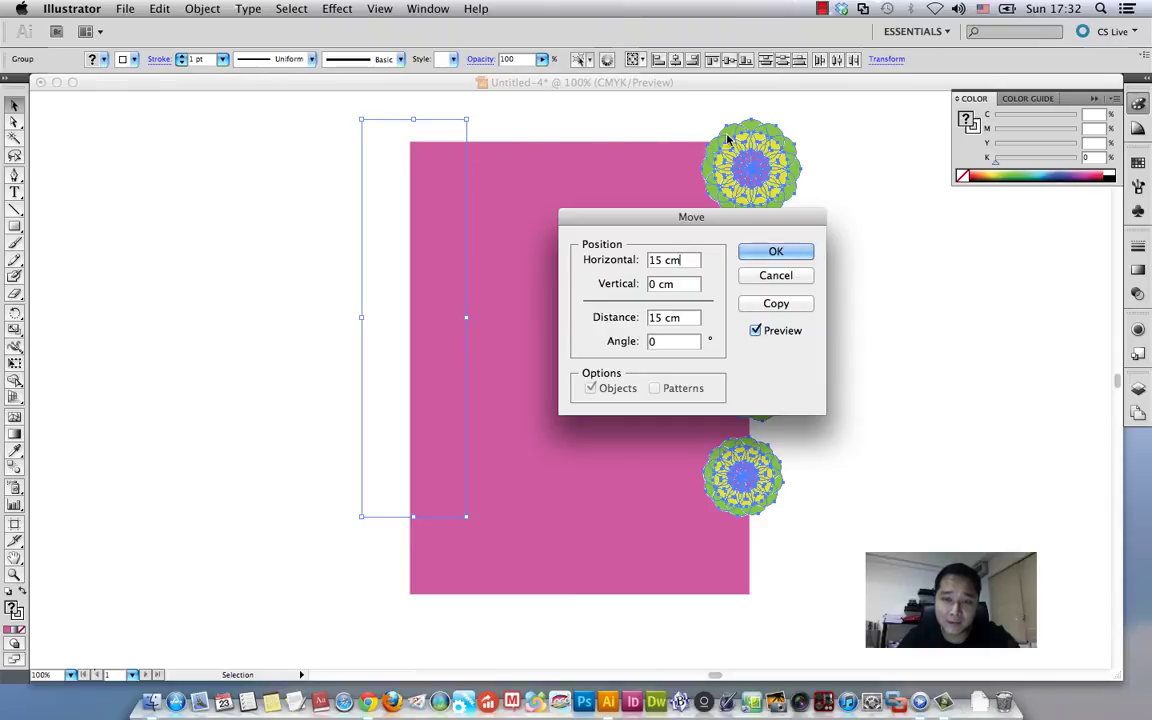
pyautogui.click(774, 303)
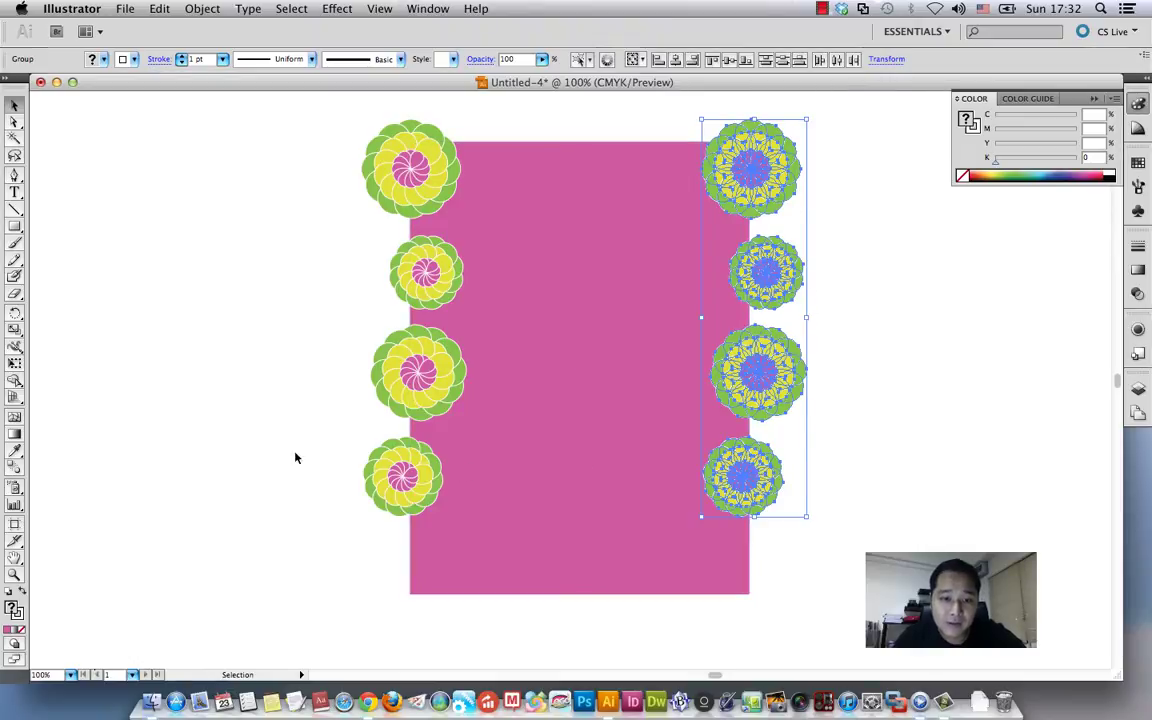
pyautogui.click(266, 408)
# Duplicate a left rosette near the bottom edge, then delete that copy
pyautogui.click(415, 382)
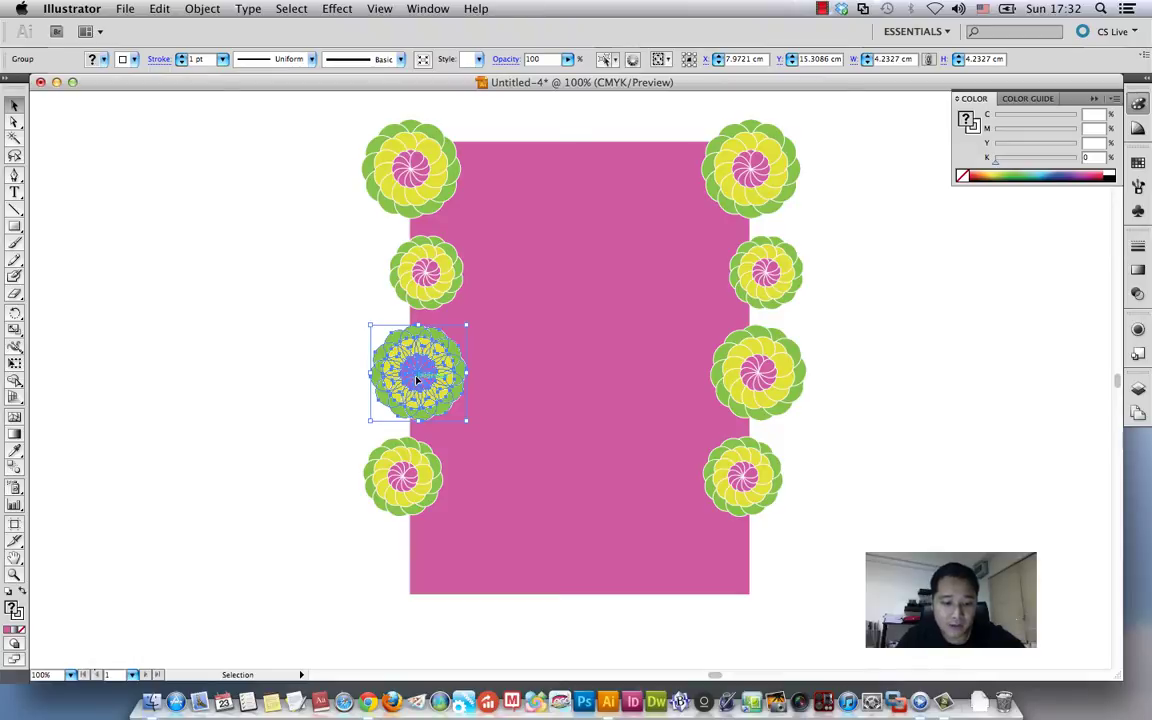
pyautogui.moveTo(412, 386); pyautogui.dragTo(451, 590)
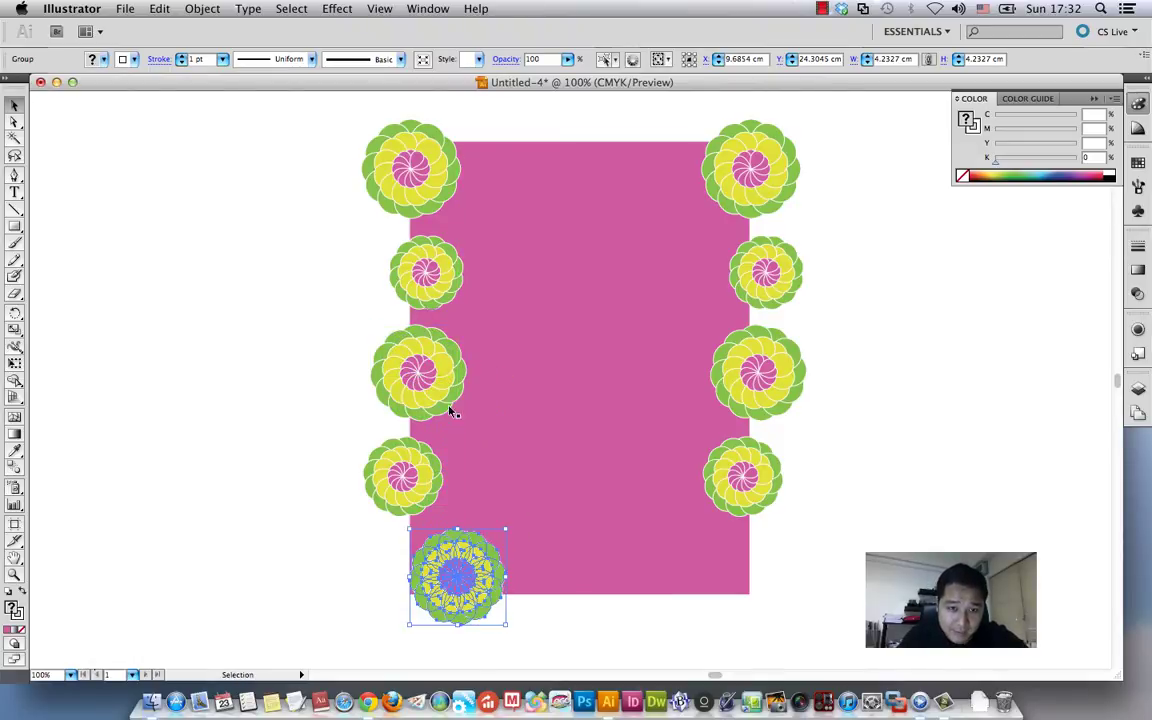
pyautogui.click(394, 165)
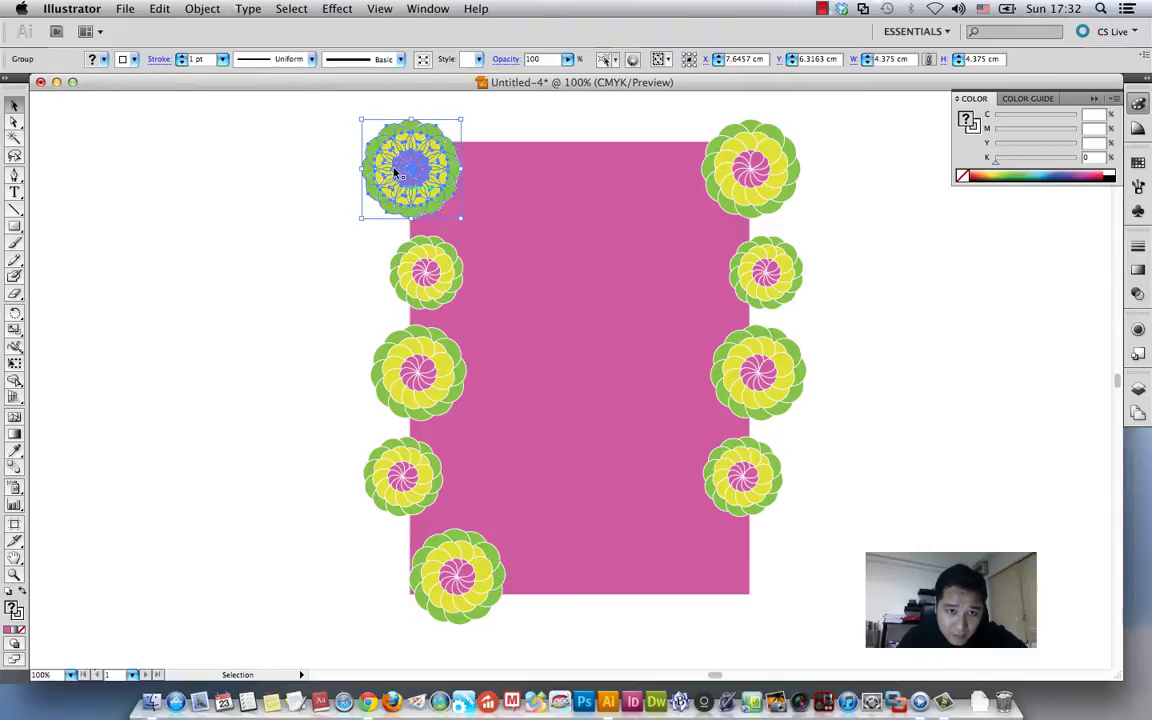
pyautogui.click(458, 572)
pyautogui.press('Delete')
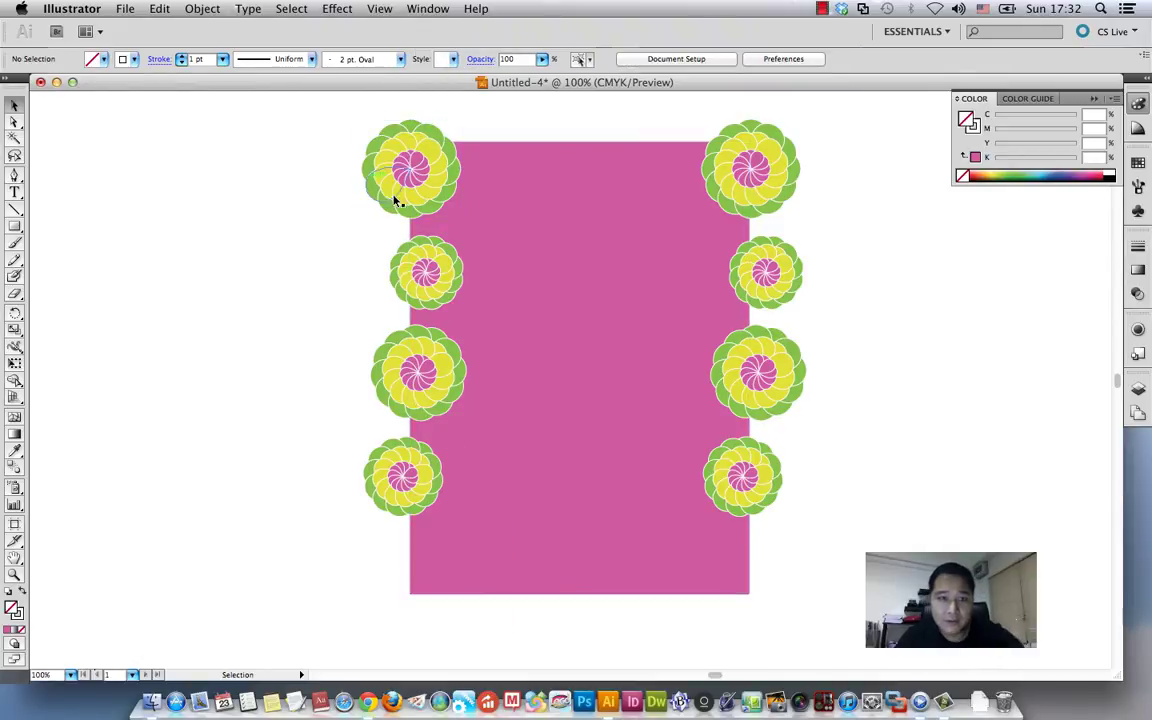
# Copy the top-left rosette 0 cm horizontally, 20 cm vertically to the bottom-left corner
pyautogui.click(380, 165)
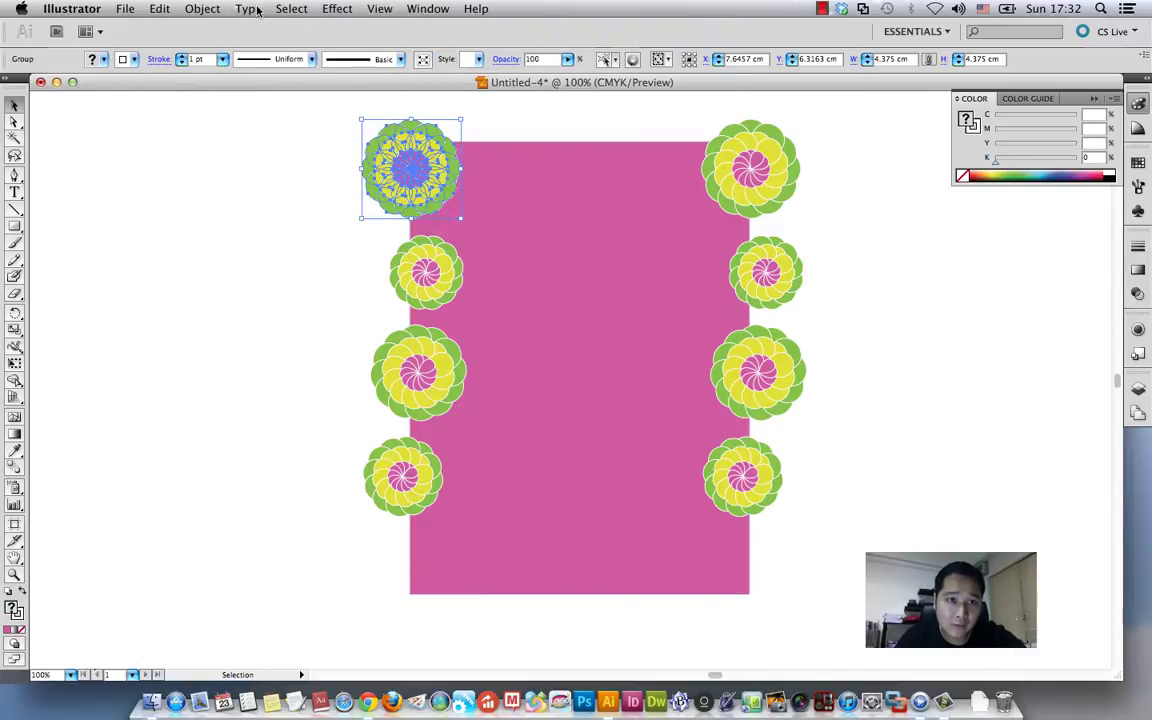
pyautogui.click(202, 9)
pyautogui.moveTo(222, 28)
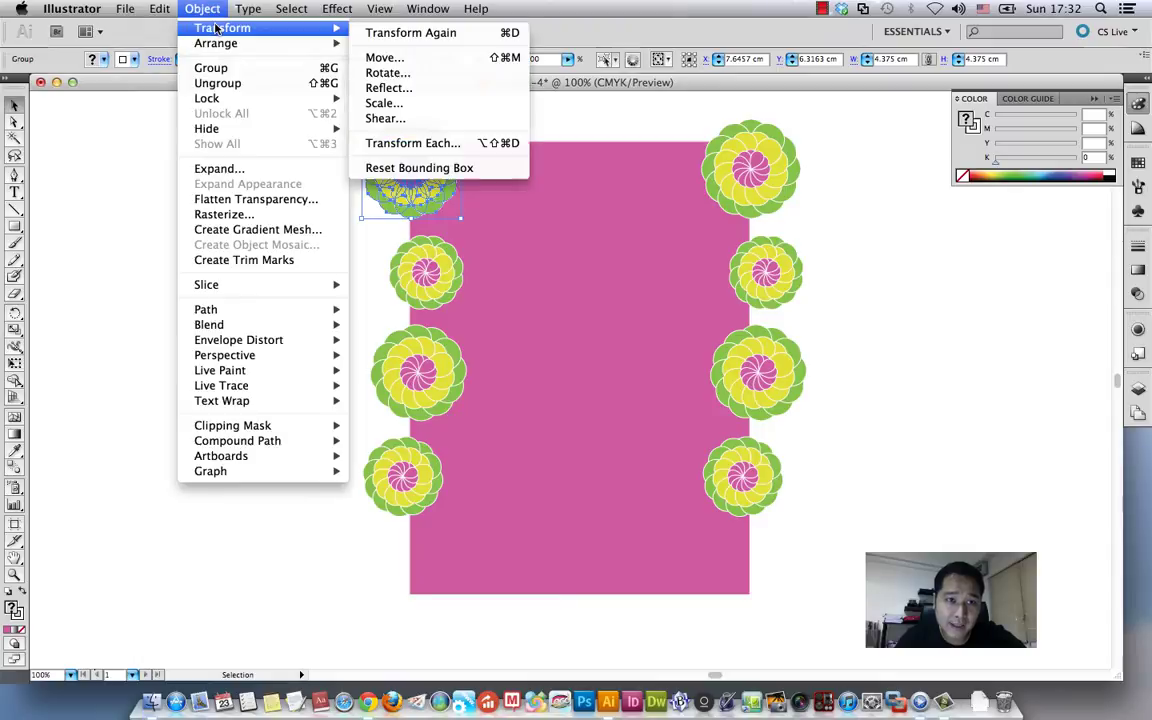
pyautogui.click(398, 57)
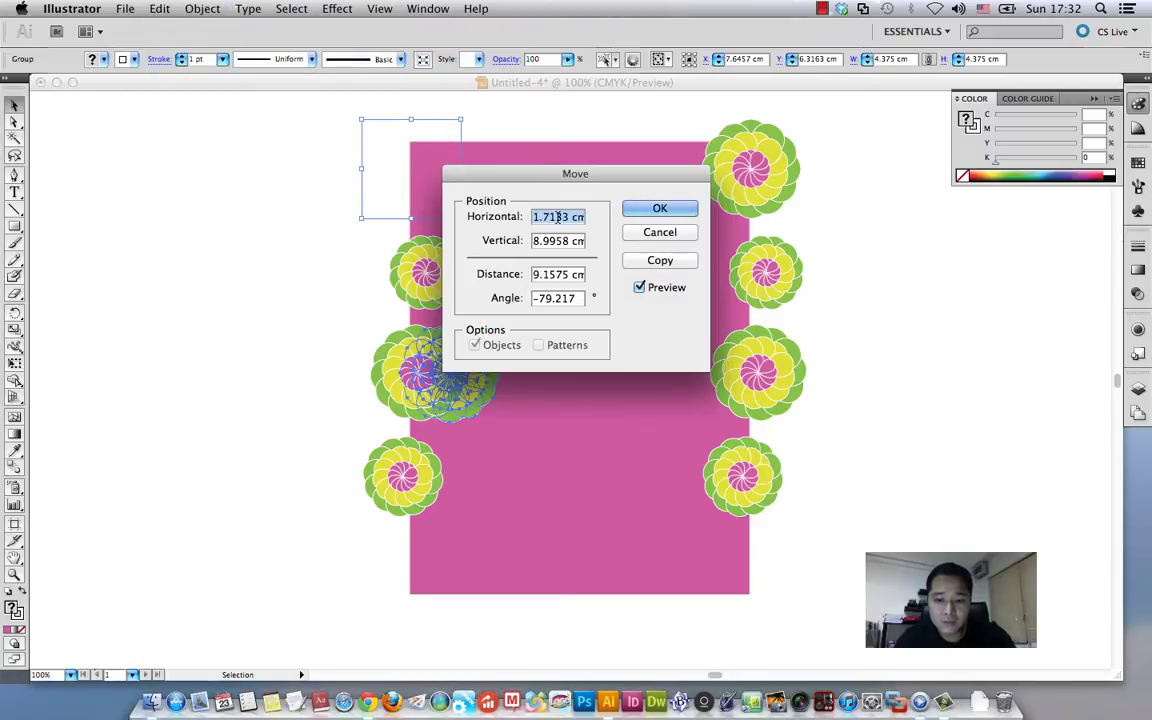
pyautogui.write('0')
pyautogui.click(535, 240)
pyautogui.moveTo(533, 240); pyautogui.dragTo(645, 242)
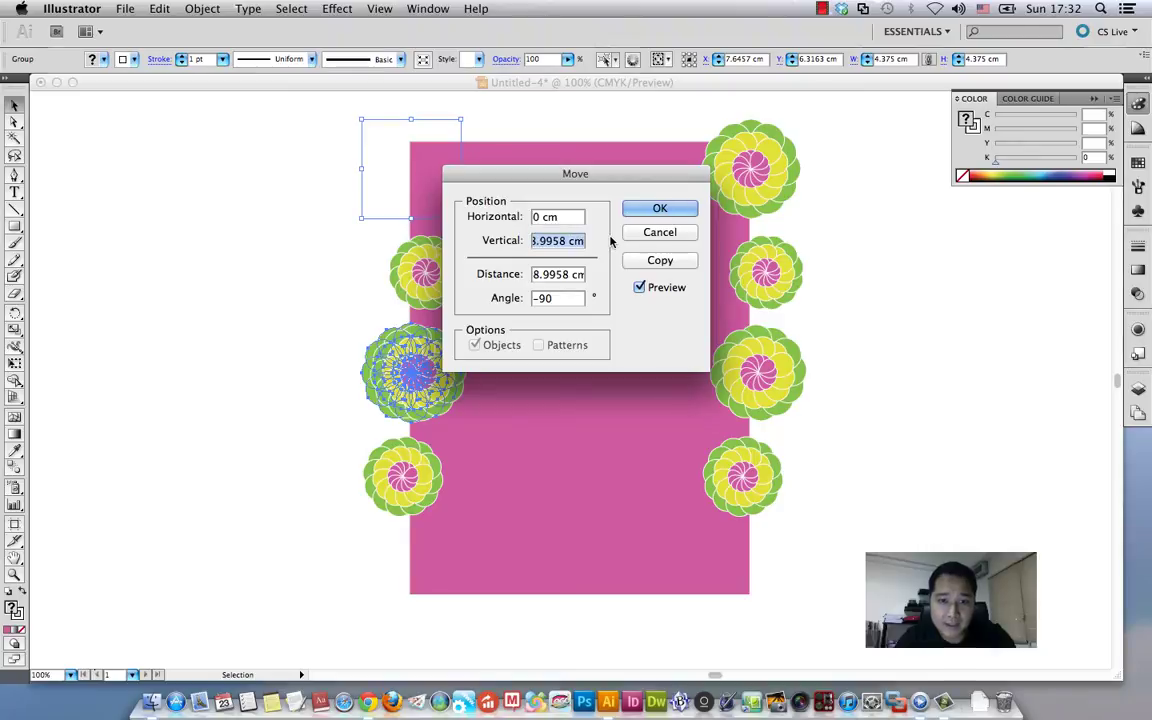
pyautogui.press('BackSpace')
pyautogui.write('20')
pyautogui.click(675, 265)
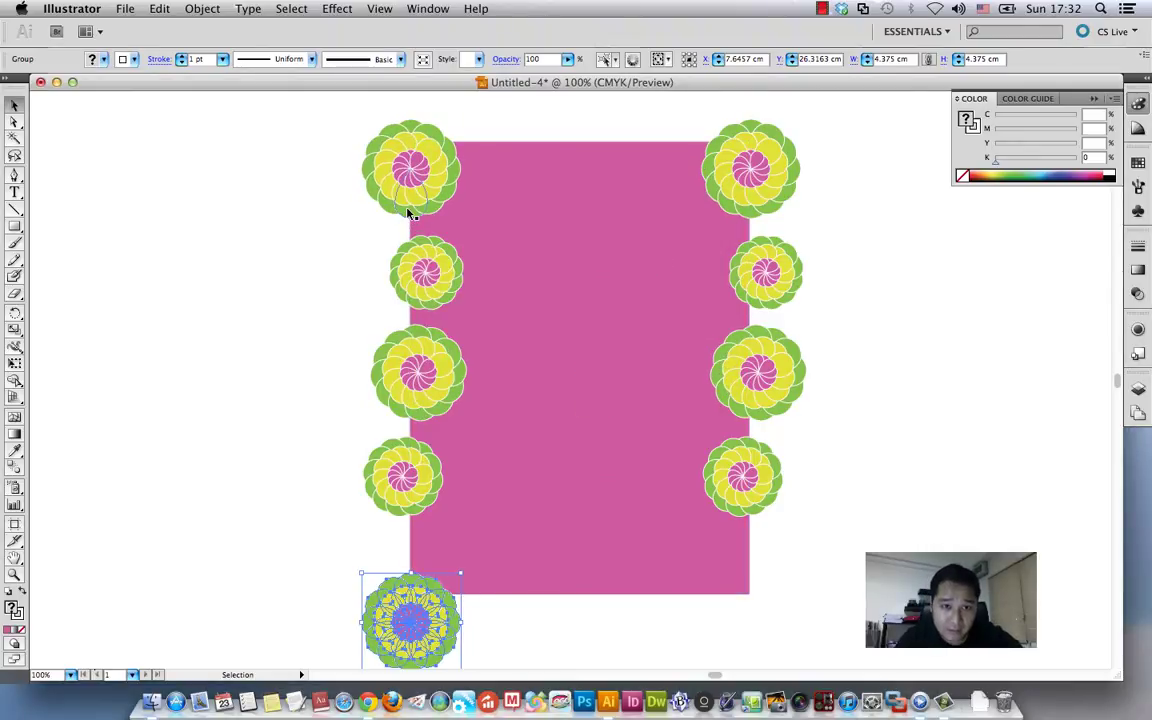
pyautogui.click(356, 541)
pyautogui.moveTo(404, 477)
pyautogui.mouseDown()
pyautogui.moveTo(480, 557)
pyautogui.moveTo(508, 532)
pyautogui.moveTo(500, 521)
pyautogui.moveTo(521, 585)
pyautogui.mouseUp()
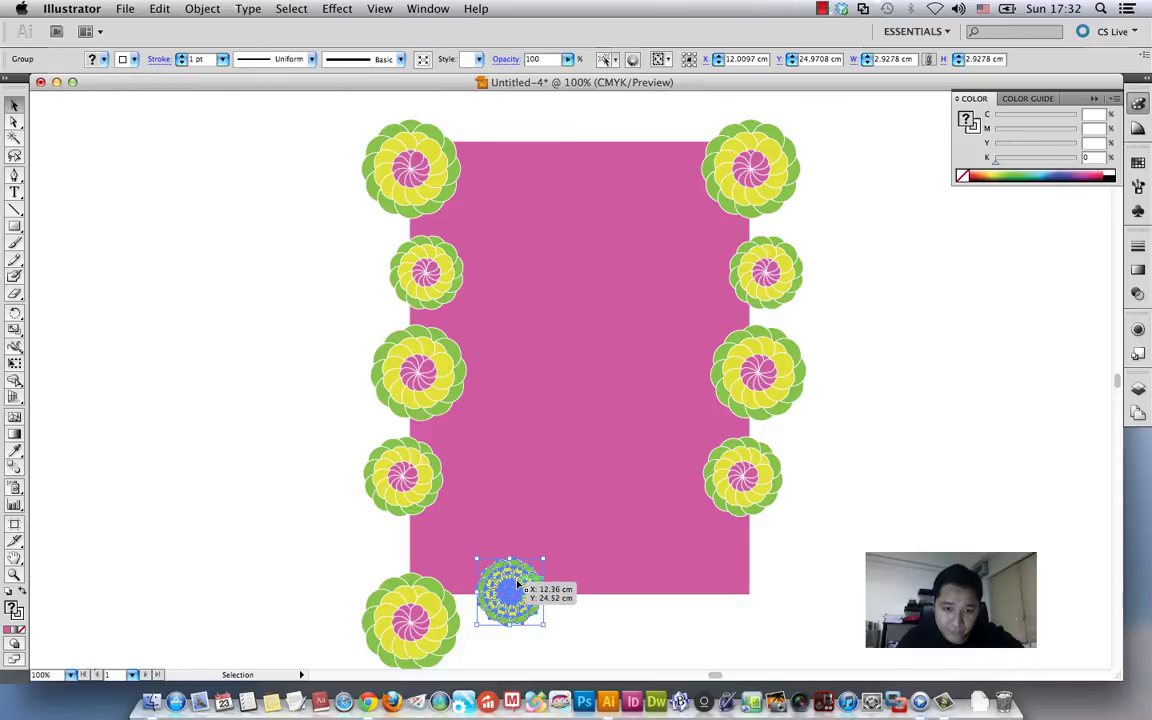
# Copy the large left rosette onto the middle of the bottom edge
pyautogui.click(440, 414)
pyautogui.moveTo(440, 405); pyautogui.dragTo(650, 587)
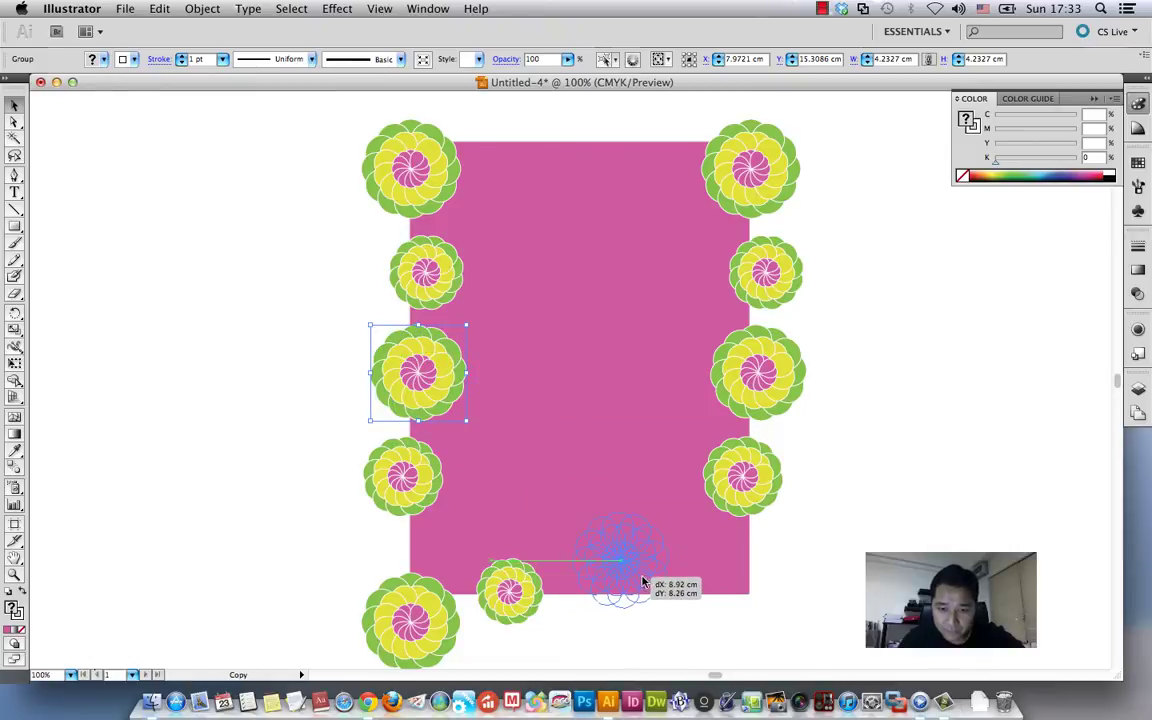
pyautogui.moveTo(650, 587); pyautogui.dragTo(644, 585)
pyautogui.click(802, 581)
pyautogui.click(534, 601)
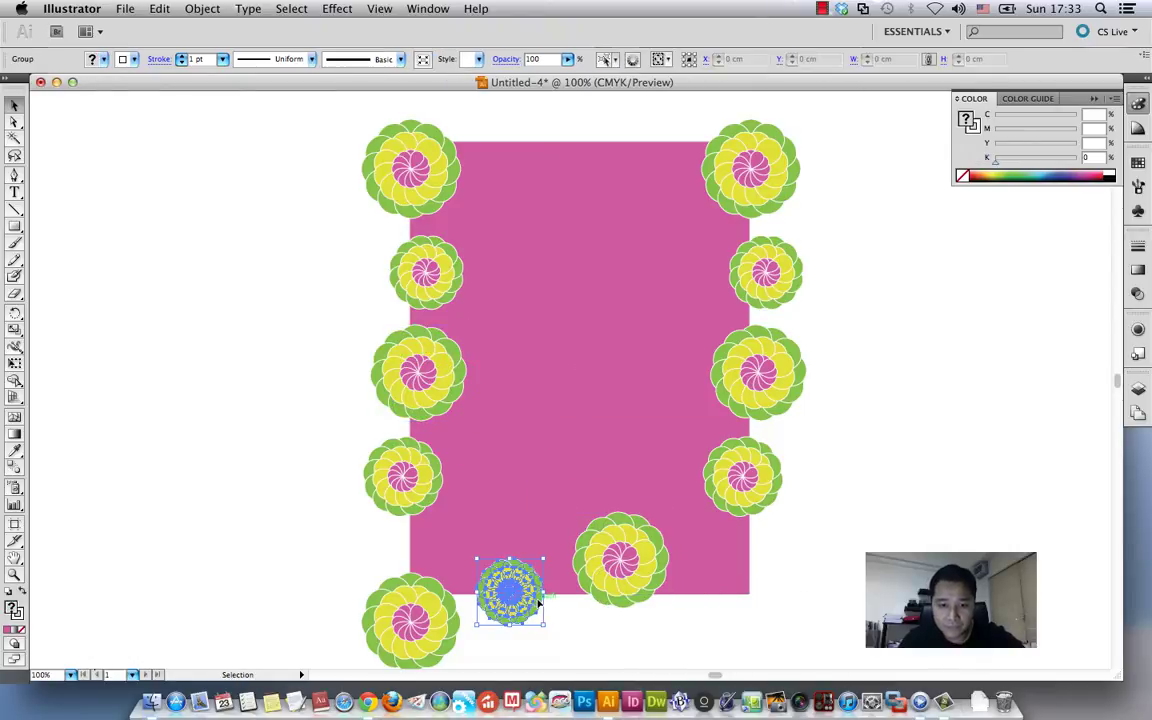
pyautogui.moveTo(536, 600); pyautogui.dragTo(536, 600)
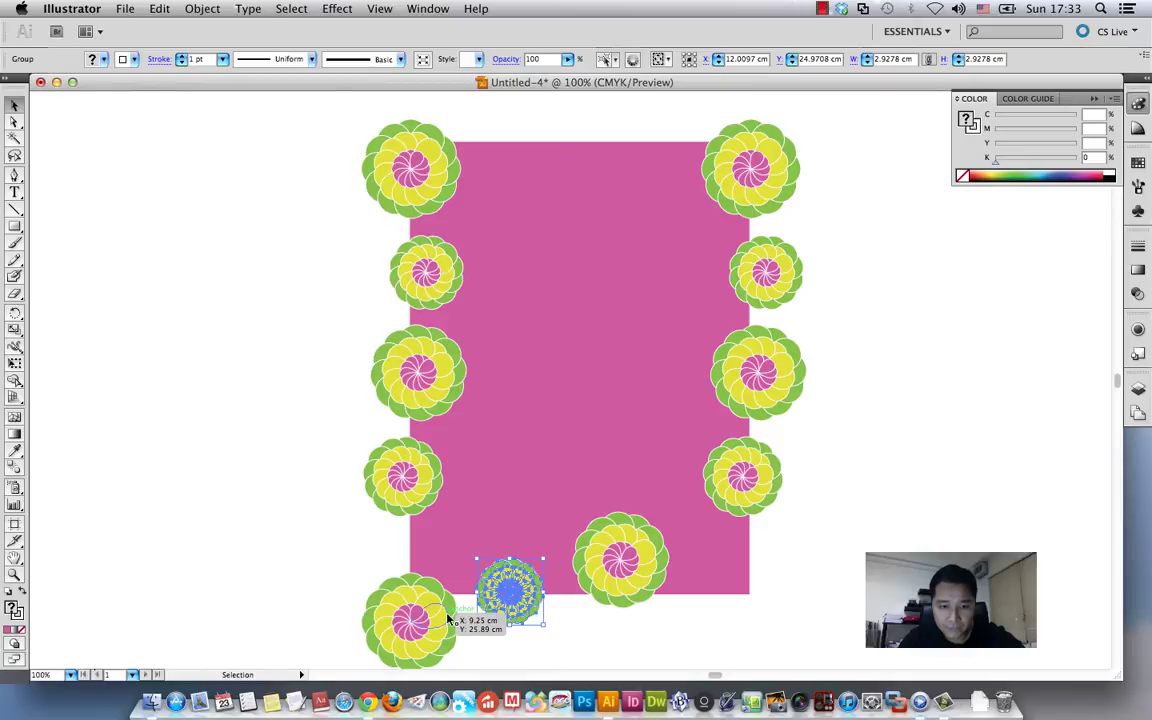
# Copy the bottom-left corner rosette 15 cm right, 0 cm vertically, to the bottom-right corner
pyautogui.click(440, 600)
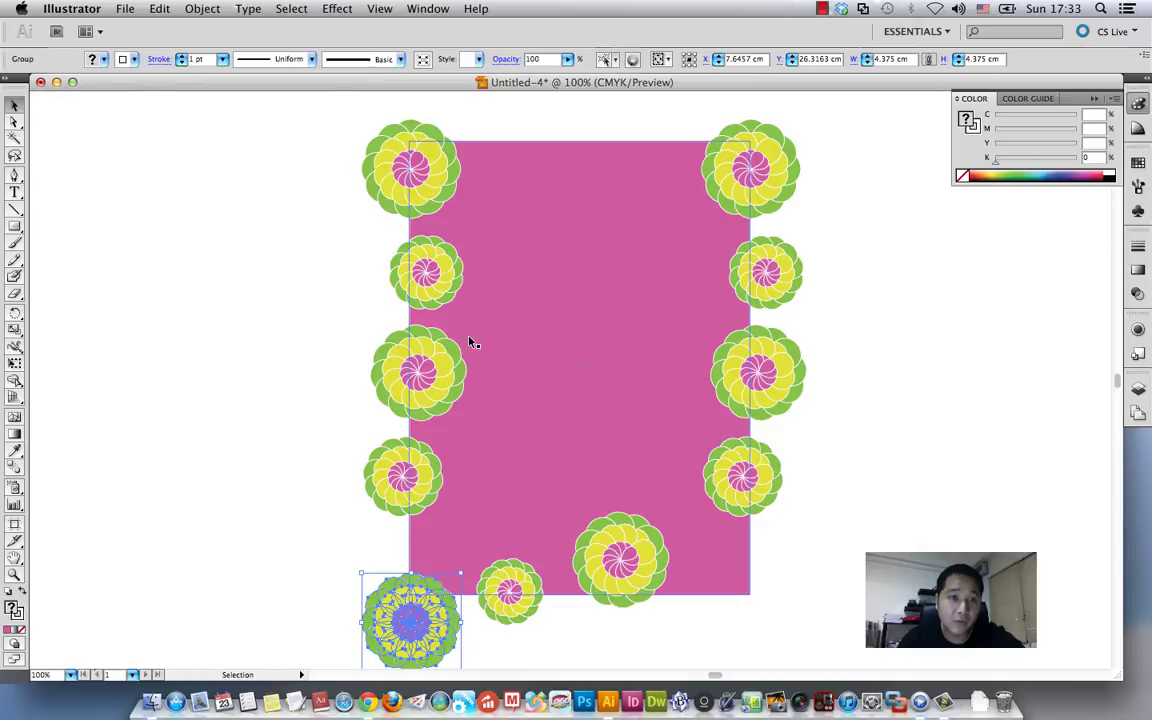
pyautogui.click(205, 9)
pyautogui.moveTo(222, 28)
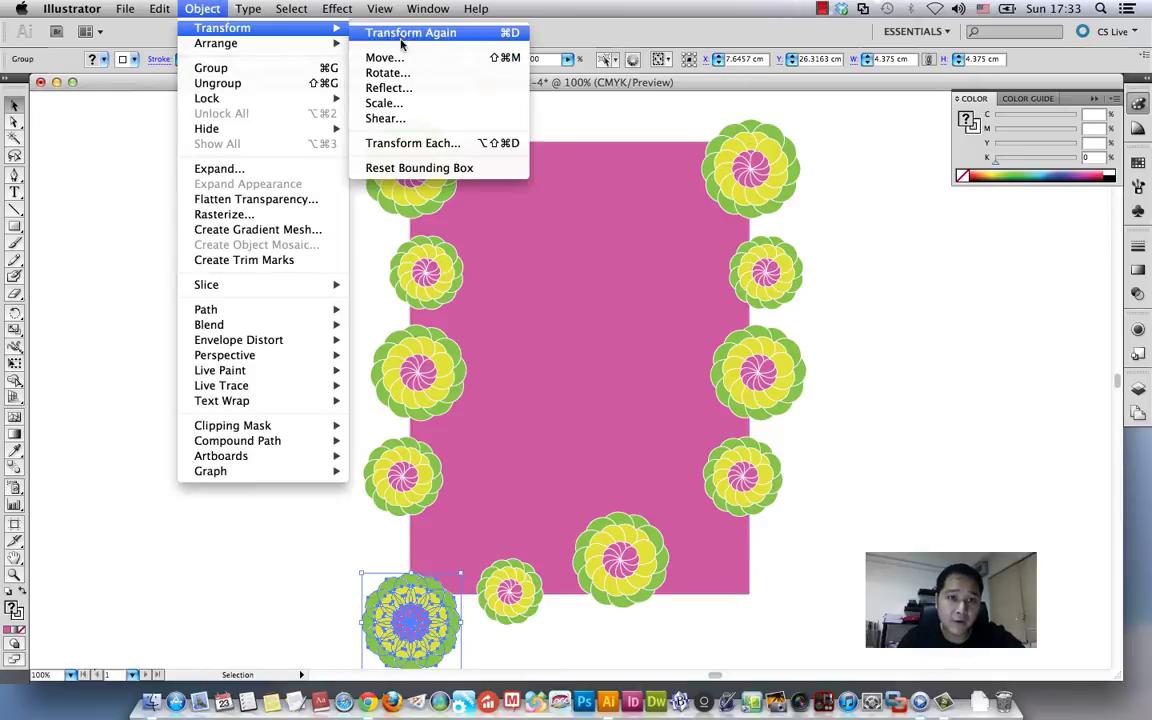
pyautogui.click(398, 55)
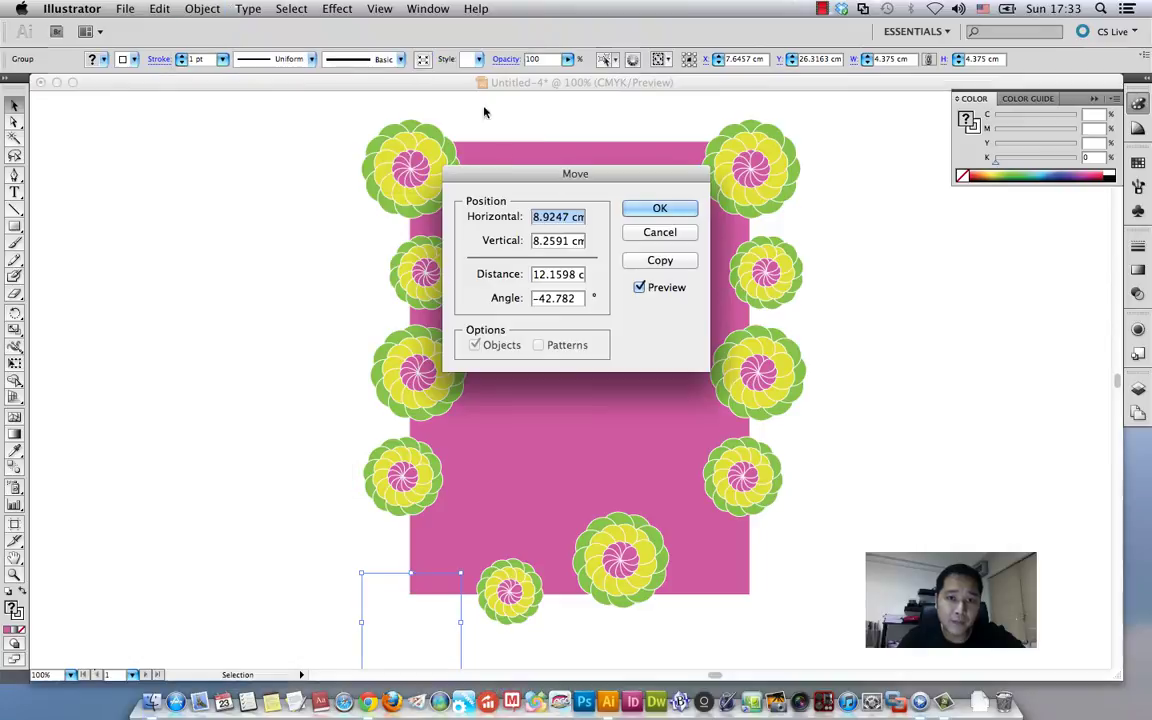
pyautogui.write('15')
pyautogui.doubleClick(550, 240)
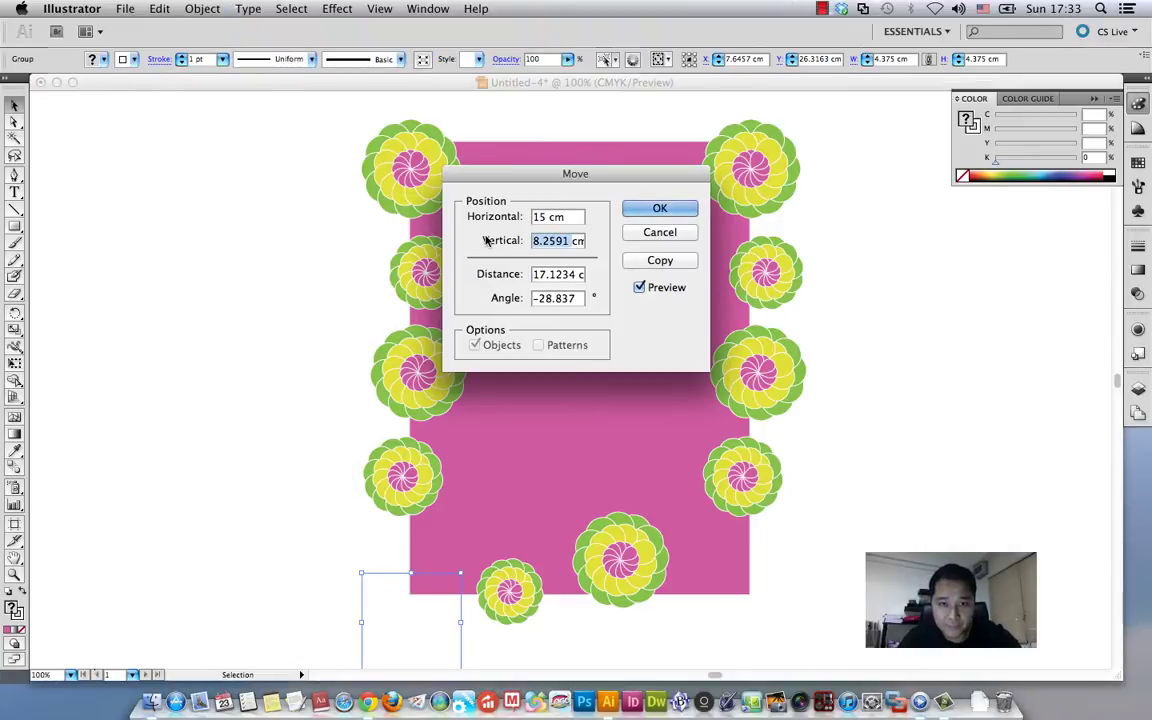
pyautogui.write('0')
pyautogui.click(660, 260)
pyautogui.hotkey('ctrl', 'd')
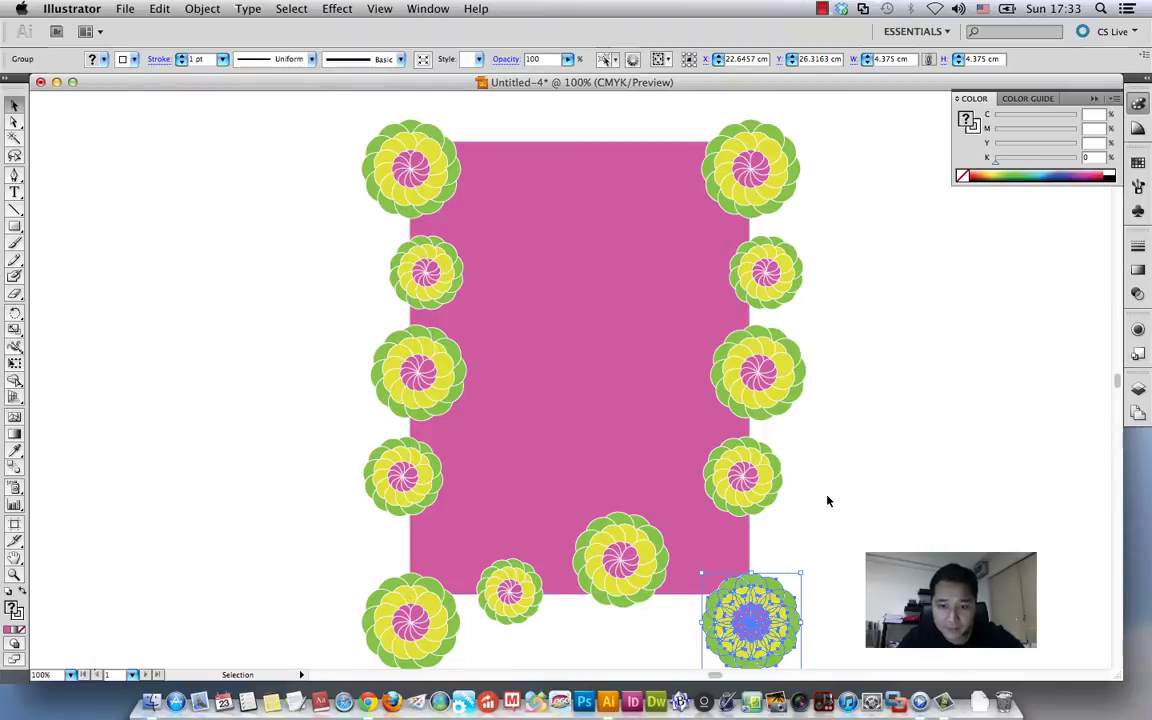
# Fine-tune the large bottom-edge rosette's position and select the small bottom rosette
pyautogui.click(836, 532)
pyautogui.moveTo(632, 551)
pyautogui.mouseDown()
pyautogui.moveTo(653, 549)
pyautogui.moveTo(632, 588)
pyautogui.mouseUp()
pyautogui.click(854, 522)
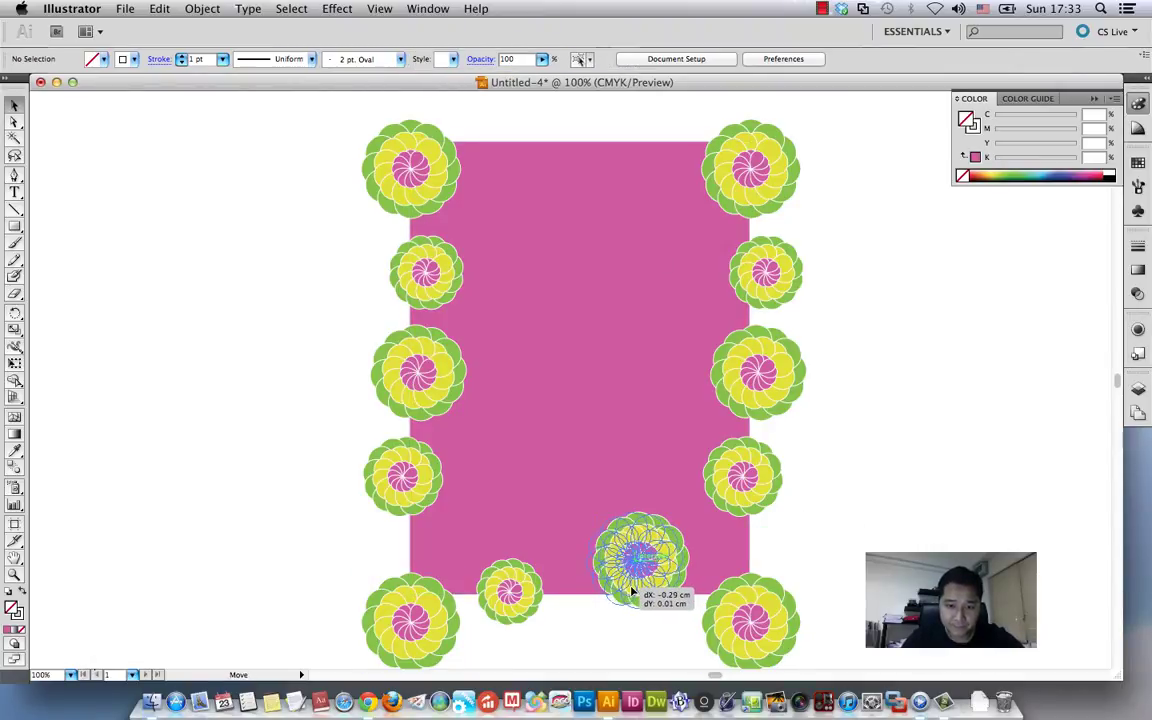
pyautogui.click(823, 547)
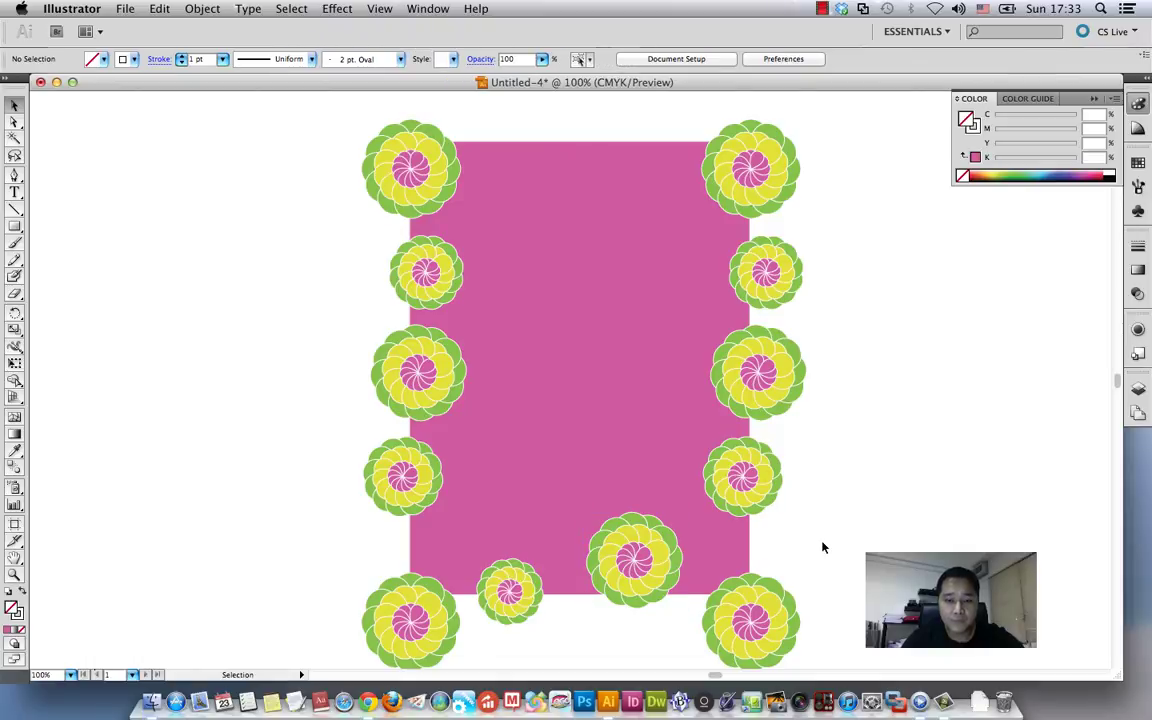
pyautogui.moveTo(525, 593); pyautogui.dragTo(530, 592)
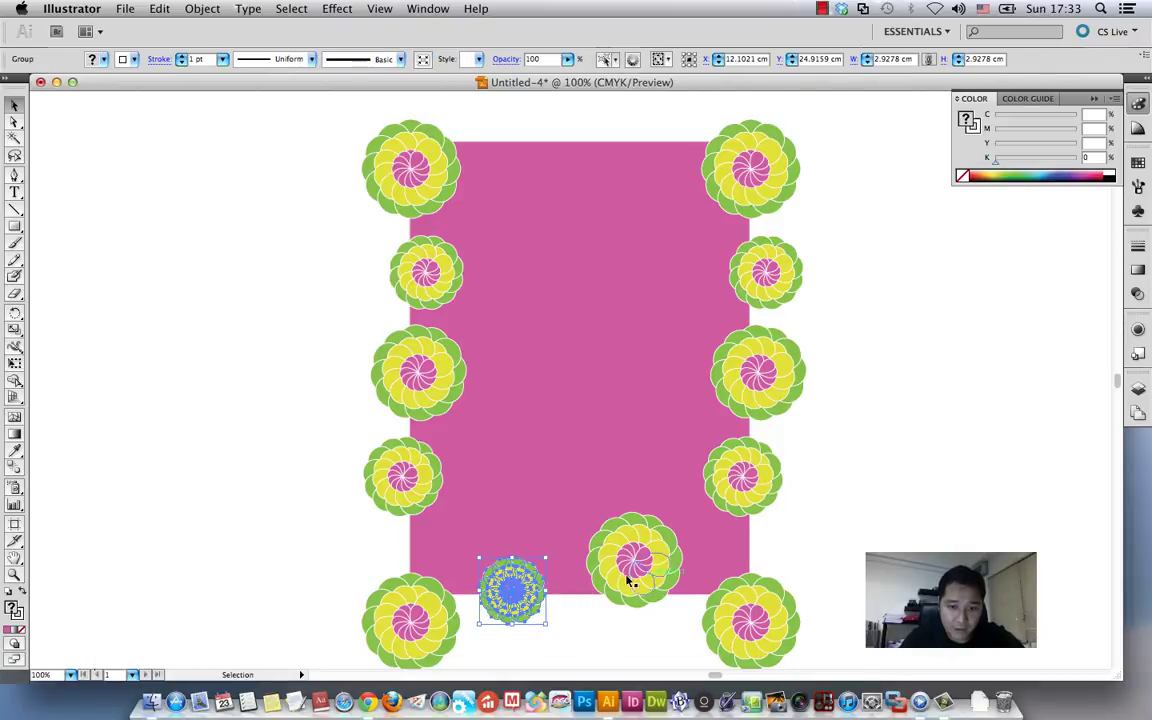
# Copy the small and large bottom-edge rosettes by 0 cm horizontal, -20 cm vertical onto the top edge
pyautogui.keyDown('shift'); pyautogui.click(621, 564); pyautogui.keyUp('shift')
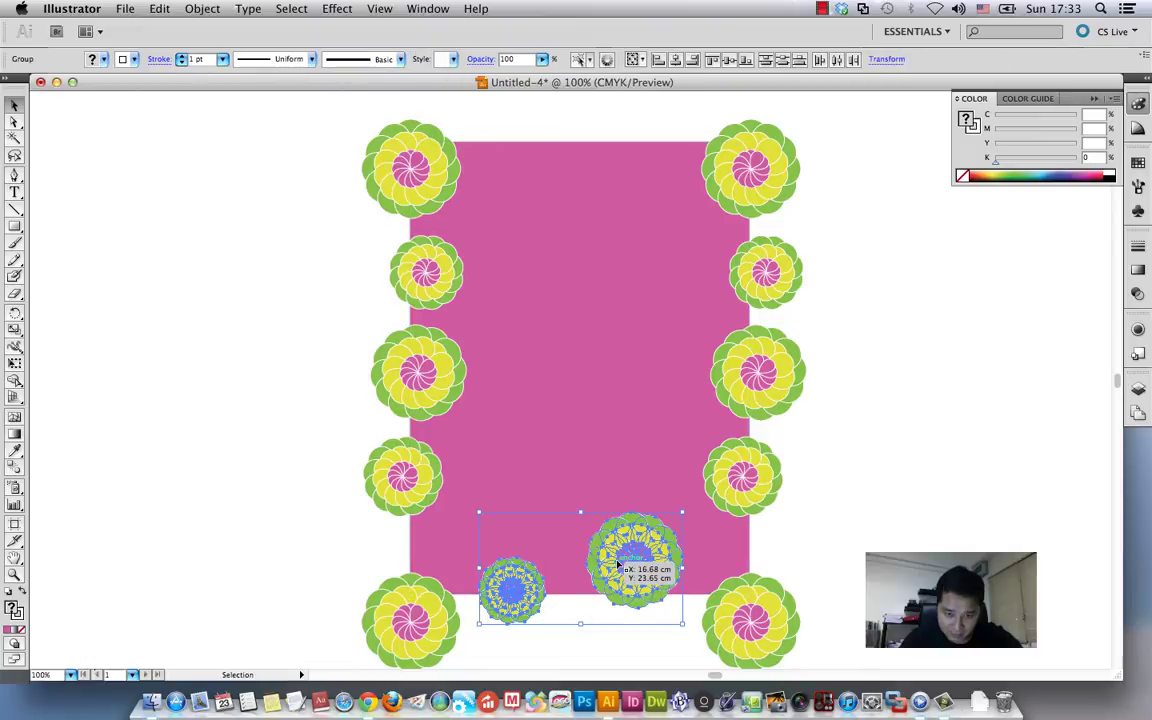
pyautogui.click(205, 10)
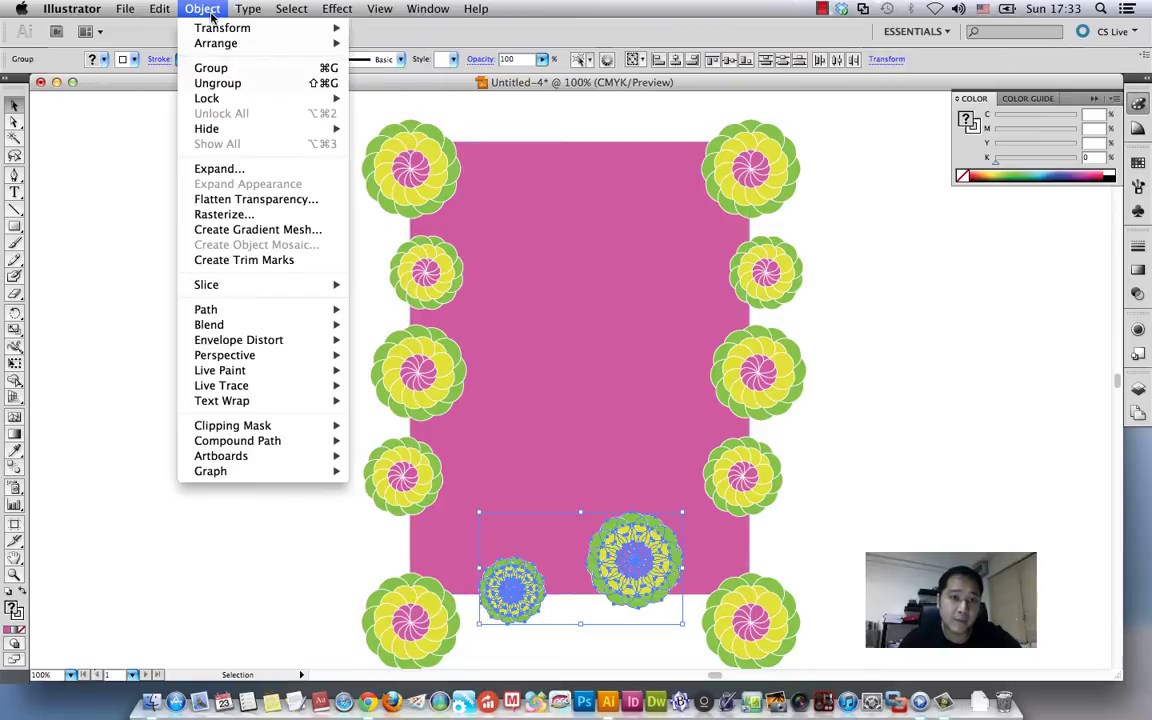
pyautogui.moveTo(222, 28)
pyautogui.click(385, 57)
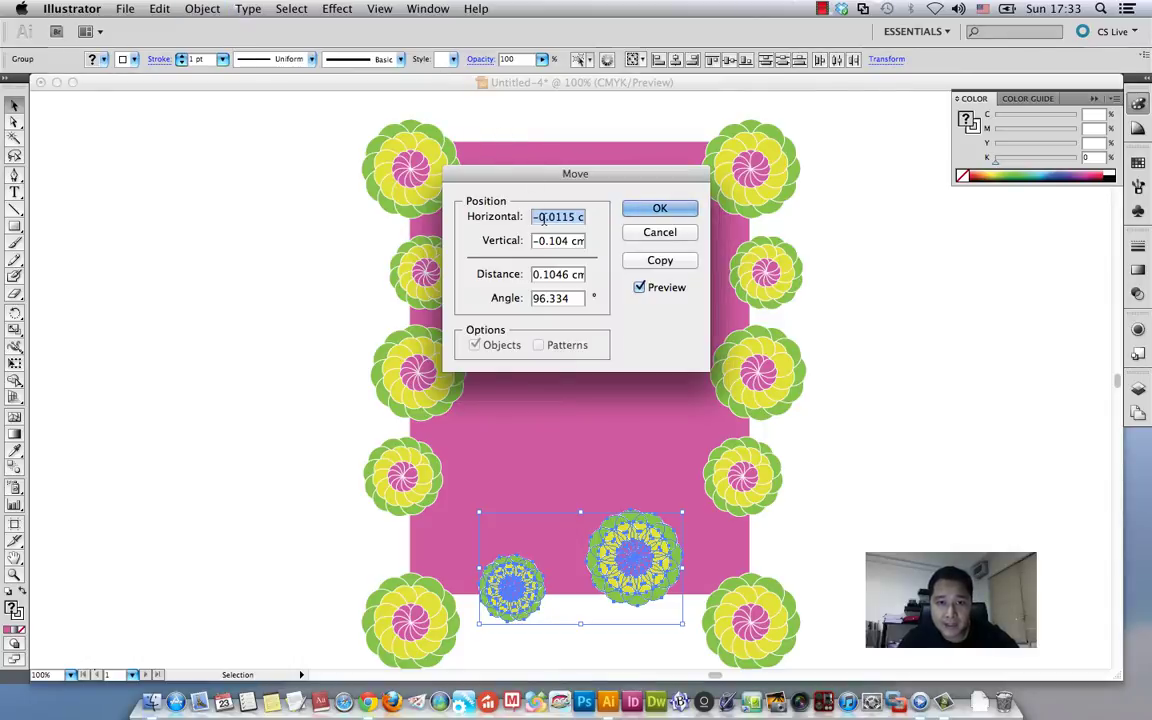
pyautogui.click(537, 216)
pyautogui.doubleClick(545, 216)
pyautogui.press('BackSpace')
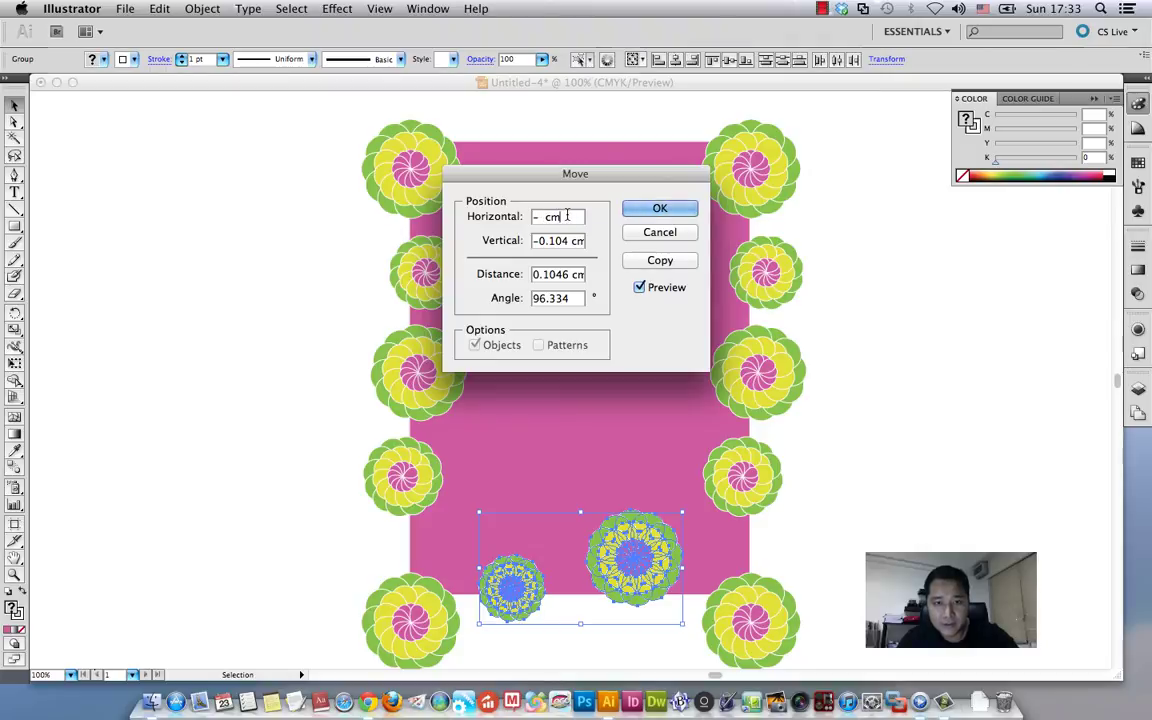
pyautogui.click(501, 218)
pyautogui.write('0')
pyautogui.press('Tab')
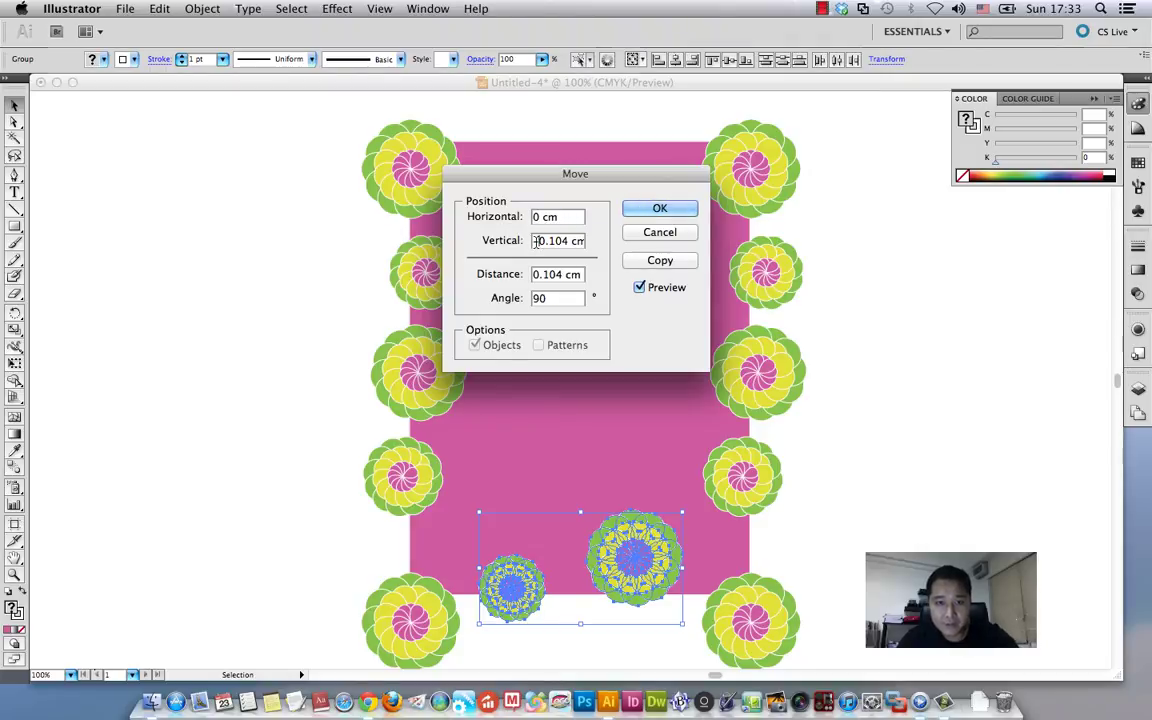
pyautogui.write('-2')
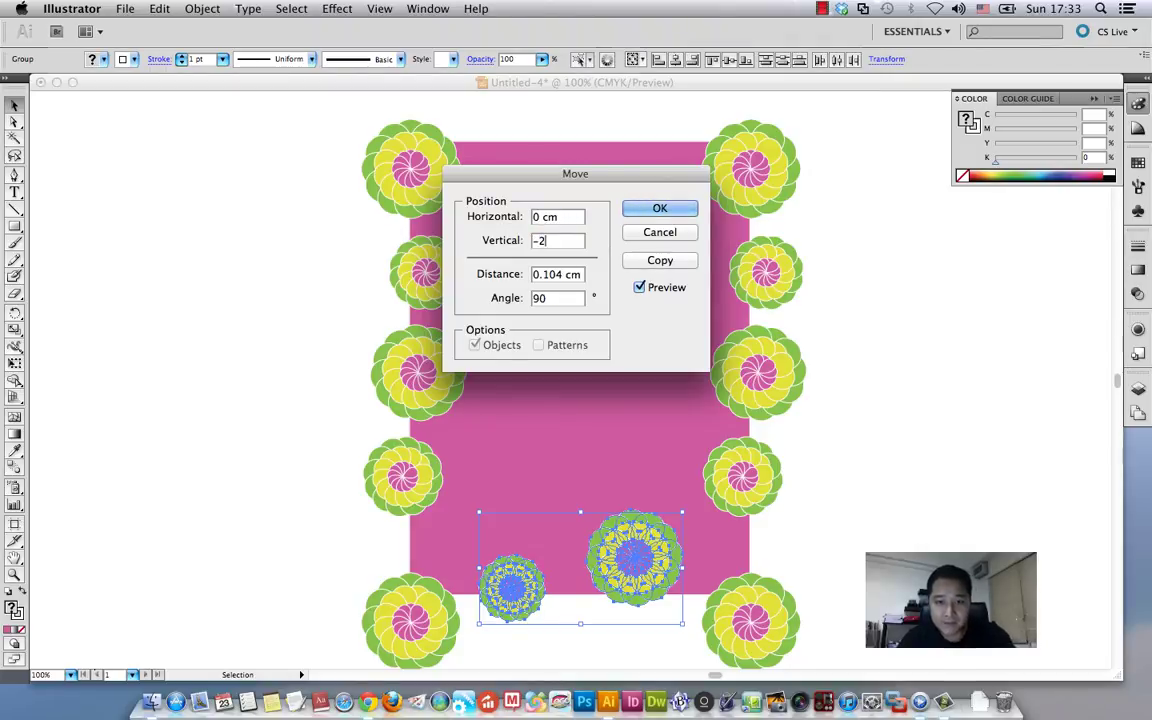
pyautogui.write('0')
pyautogui.click(659, 260)
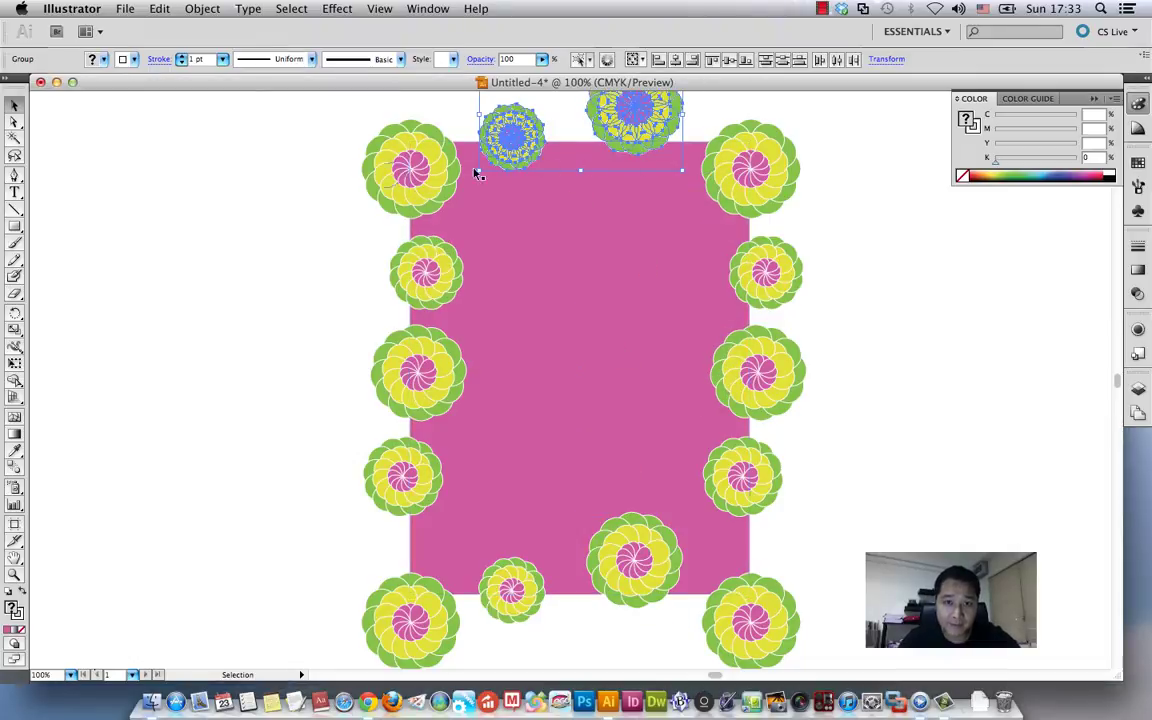
pyautogui.click(310, 178)
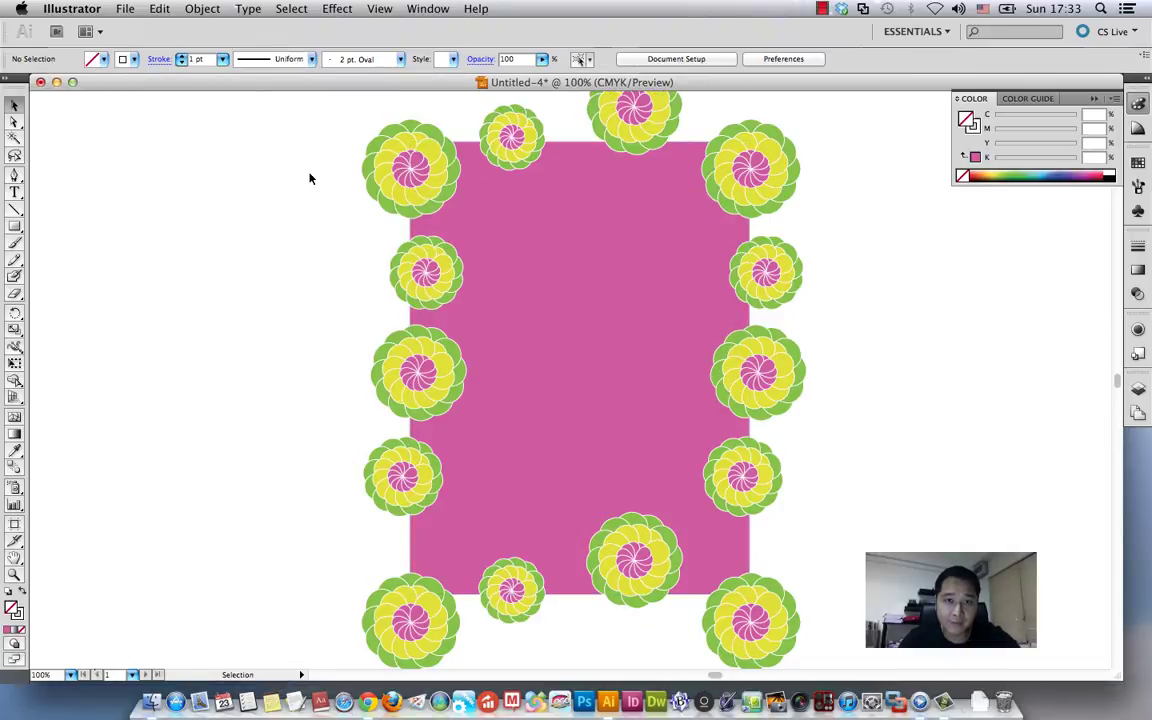
pyautogui.click(440, 357)
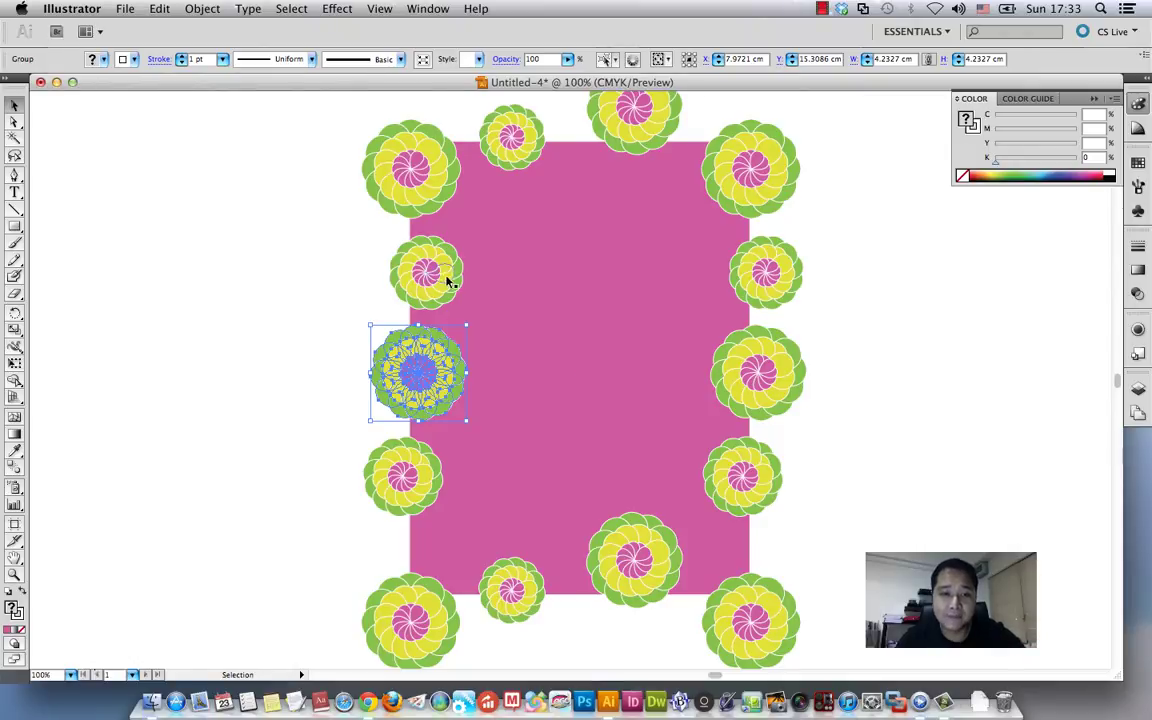
# Place an enlarged copy of the large rosette in the rectangle's centre
pyautogui.click(450, 275)
pyautogui.rightClick(436, 270)
pyautogui.click(372, 237)
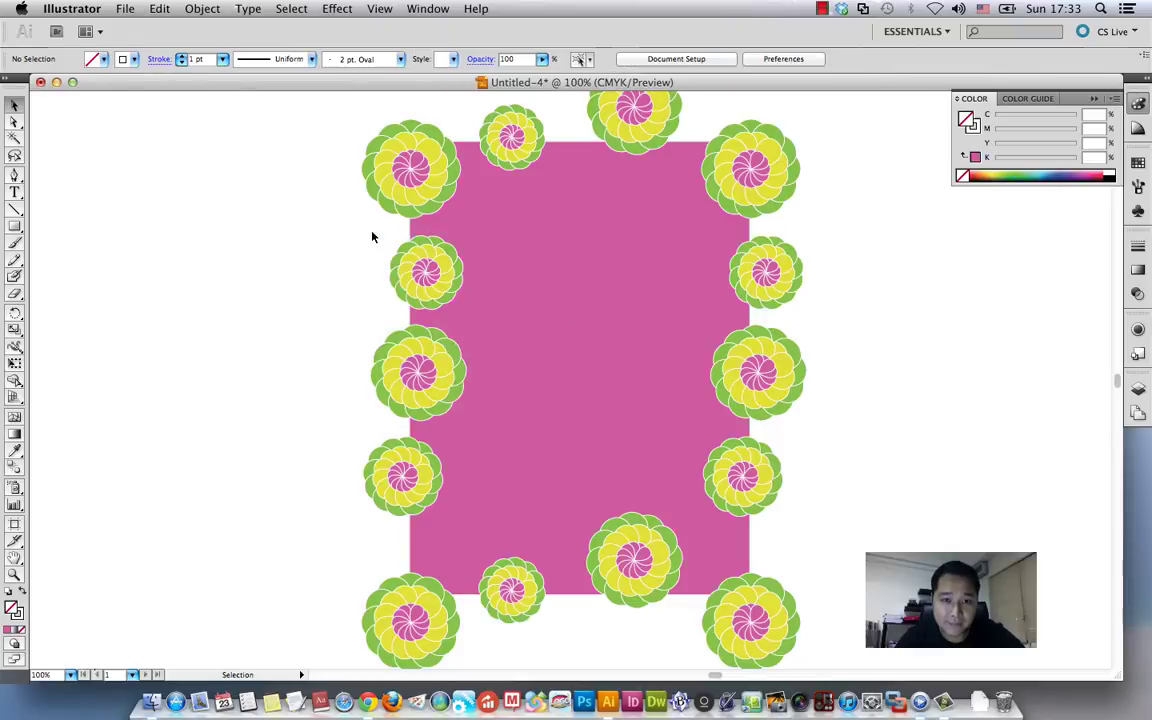
pyautogui.moveTo(417, 370)
pyautogui.mouseDown()
pyautogui.moveTo(640, 443)
pyautogui.moveTo(626, 425)
pyautogui.mouseUp()
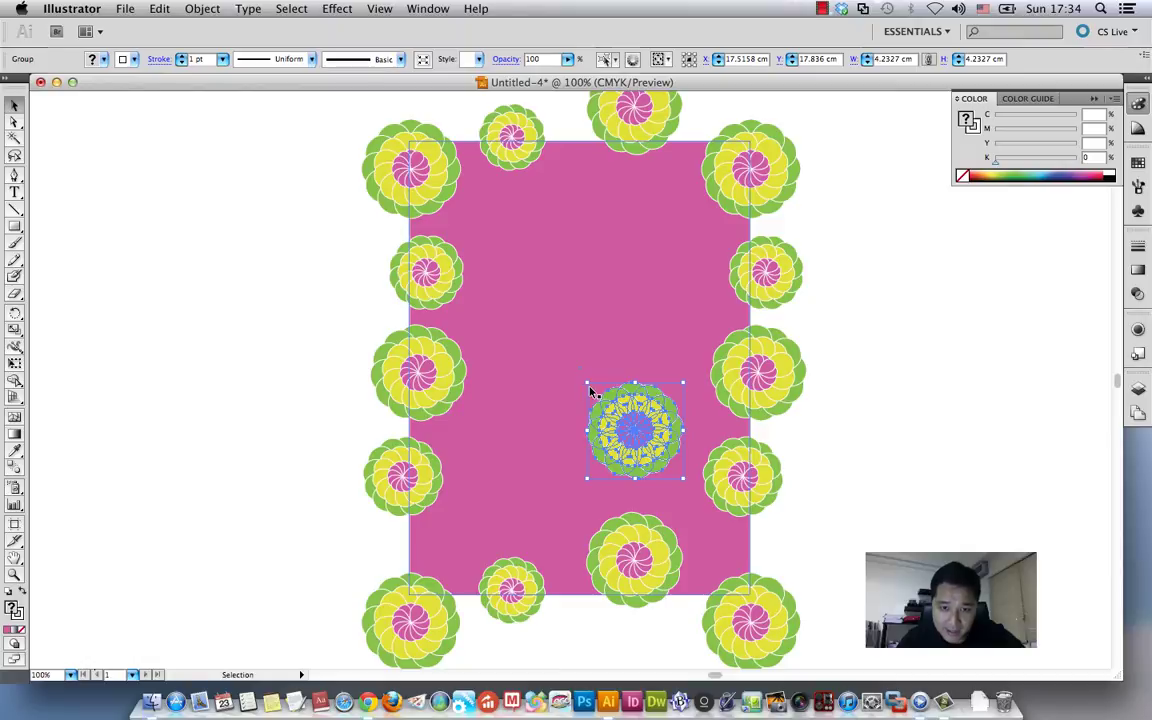
pyautogui.moveTo(578, 377); pyautogui.dragTo(550, 350)
pyautogui.moveTo(621, 406); pyautogui.dragTo(590, 333)
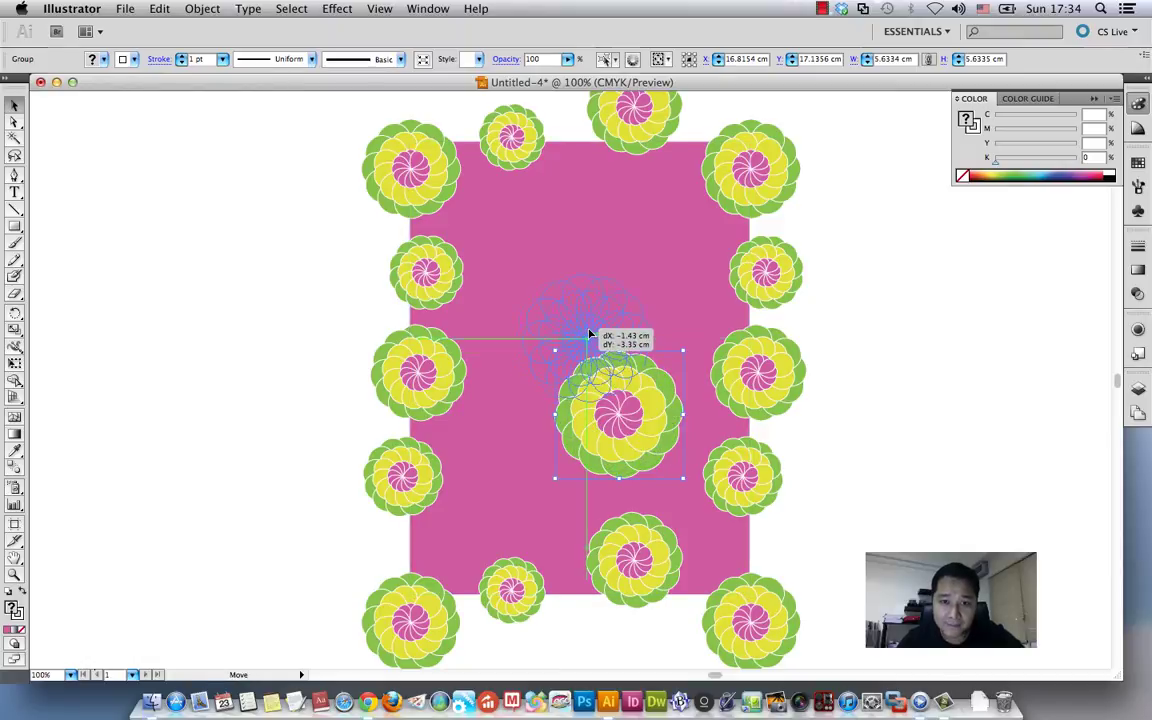
pyautogui.click(354, 279)
# Add rosette copies in the lower and upper pink areas, enlarging and rotating the upper one
pyautogui.moveTo(416, 291)
pyautogui.mouseDown()
pyautogui.moveTo(530, 487)
pyautogui.moveTo(518, 493)
pyautogui.mouseUp()
pyautogui.click(511, 580)
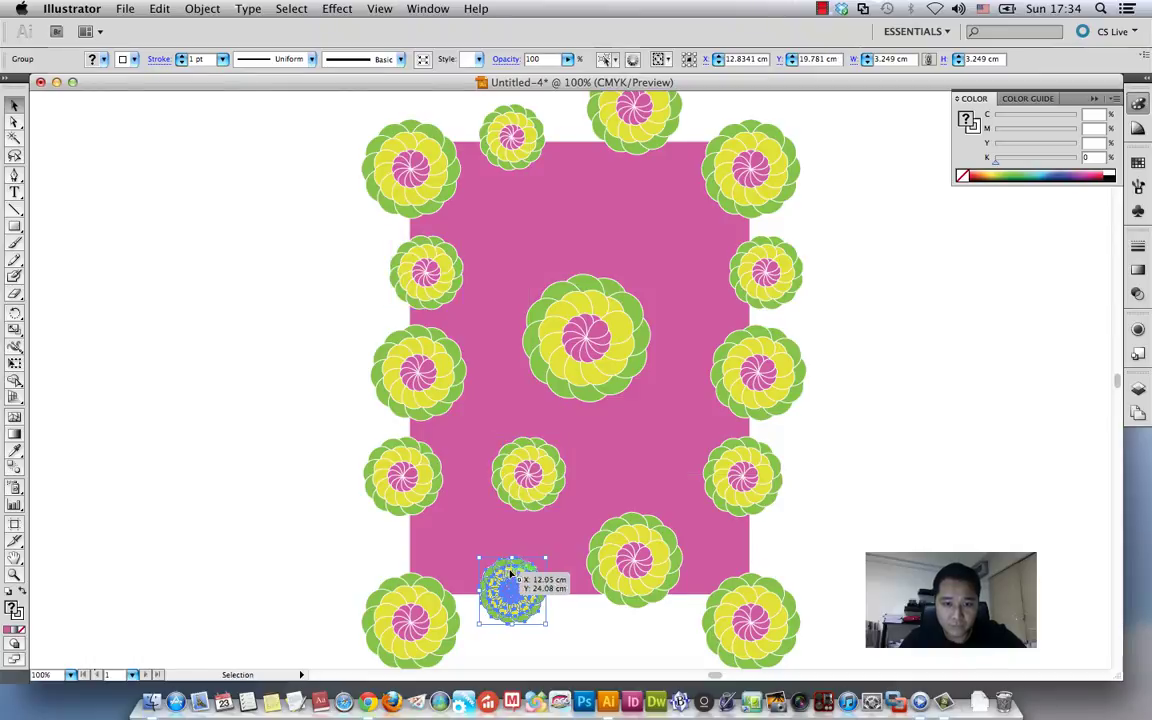
pyautogui.moveTo(511, 580)
pyautogui.mouseDown()
pyautogui.moveTo(663, 329)
pyautogui.moveTo(676, 226)
pyautogui.moveTo(525, 253)
pyautogui.mouseUp()
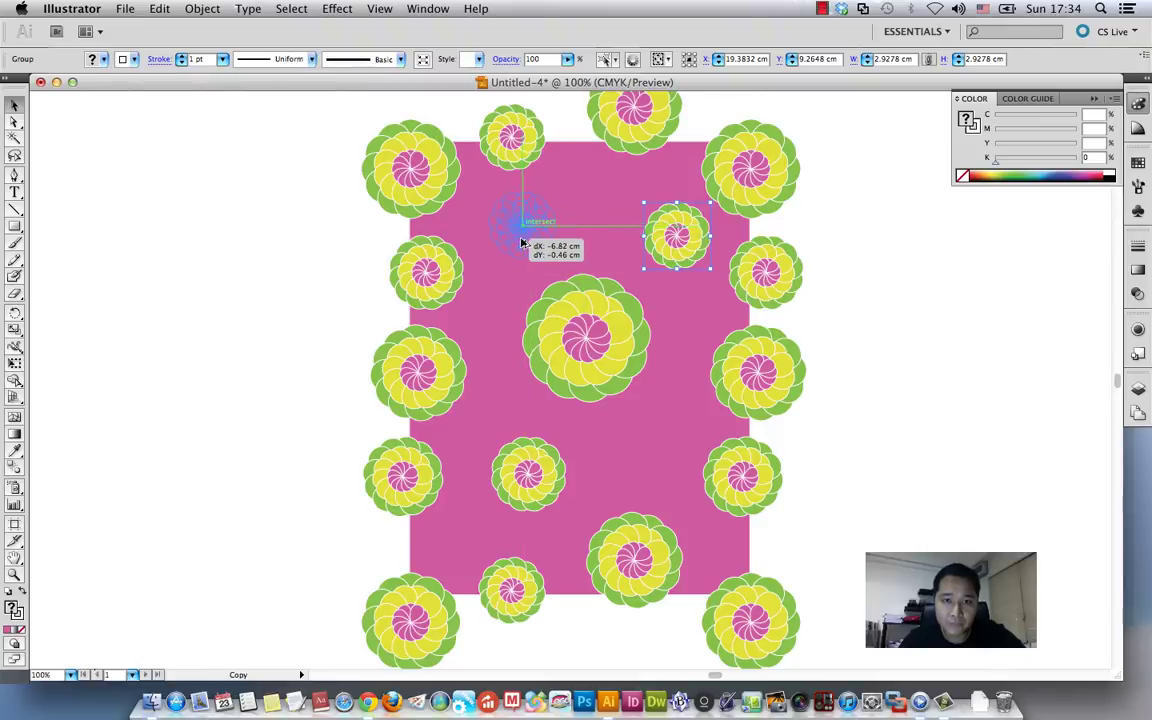
pyautogui.moveTo(525, 253); pyautogui.dragTo(570, 273)
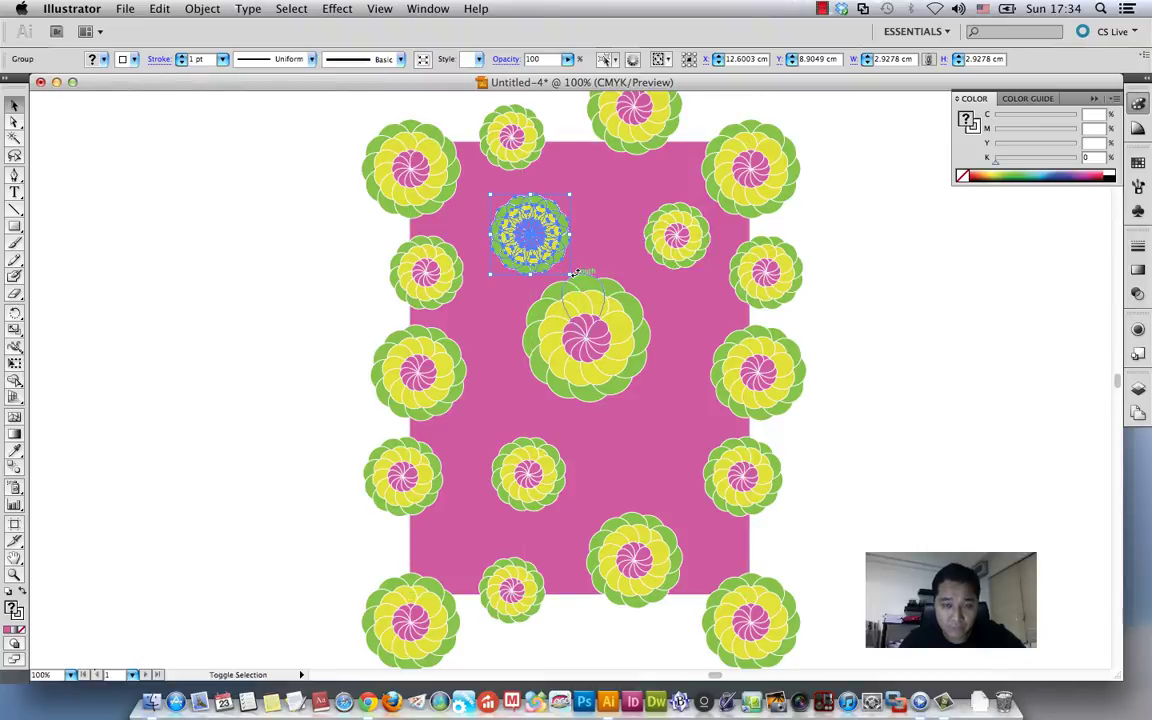
pyautogui.moveTo(571, 185); pyautogui.dragTo(577, 190)
pyautogui.moveTo(535, 235); pyautogui.dragTo(550, 225)
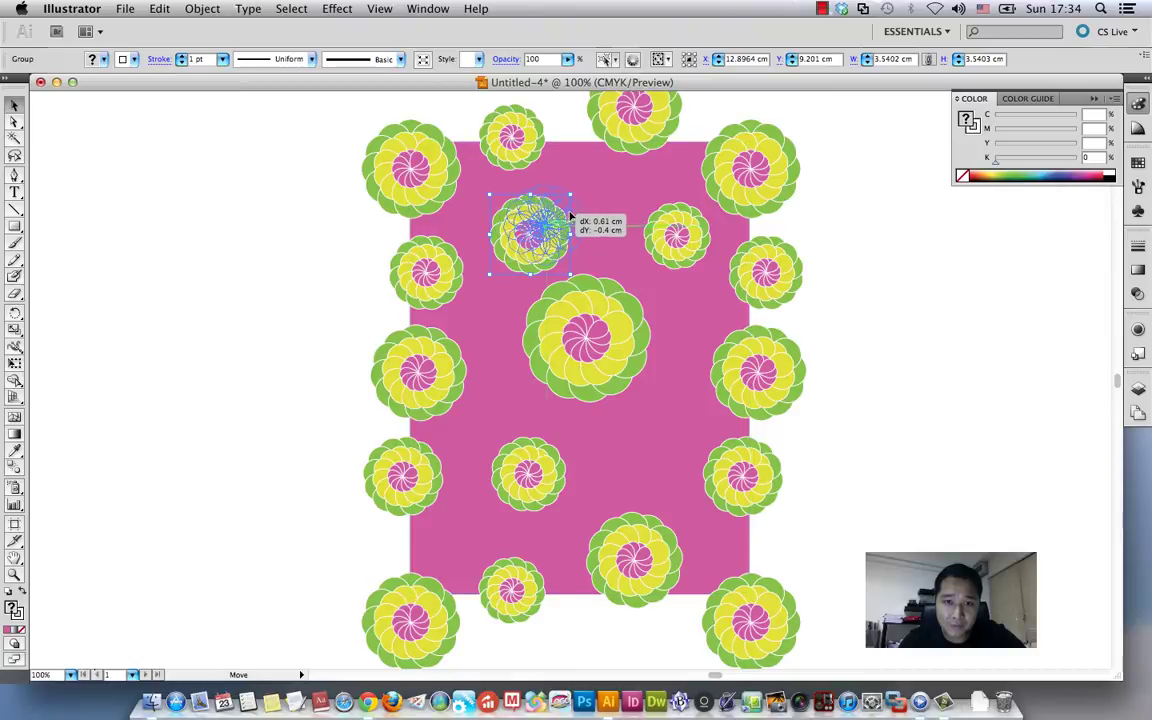
pyautogui.moveTo(577, 323); pyautogui.dragTo(575, 326)
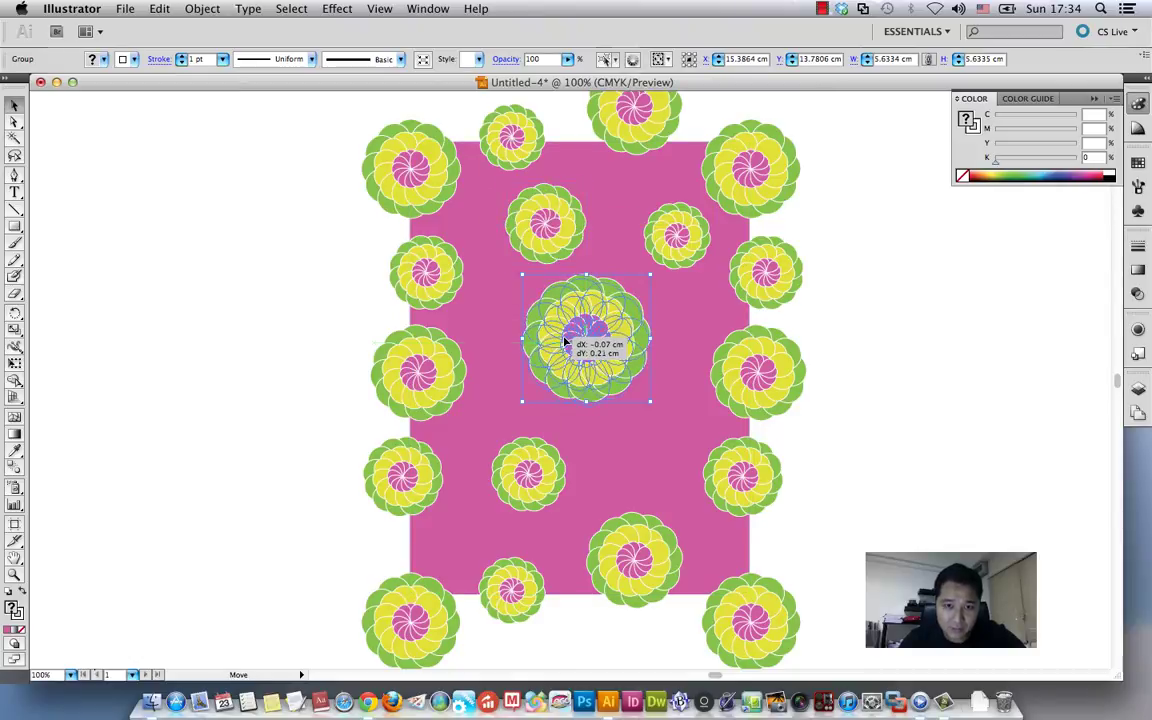
# Fill the lower-right pink gap with rosette copies and nudge the upper-right rosette left
pyautogui.click(447, 297)
pyautogui.moveTo(447, 297)
pyautogui.mouseDown()
pyautogui.moveTo(511, 585)
pyautogui.moveTo(639, 448)
pyautogui.mouseUp()
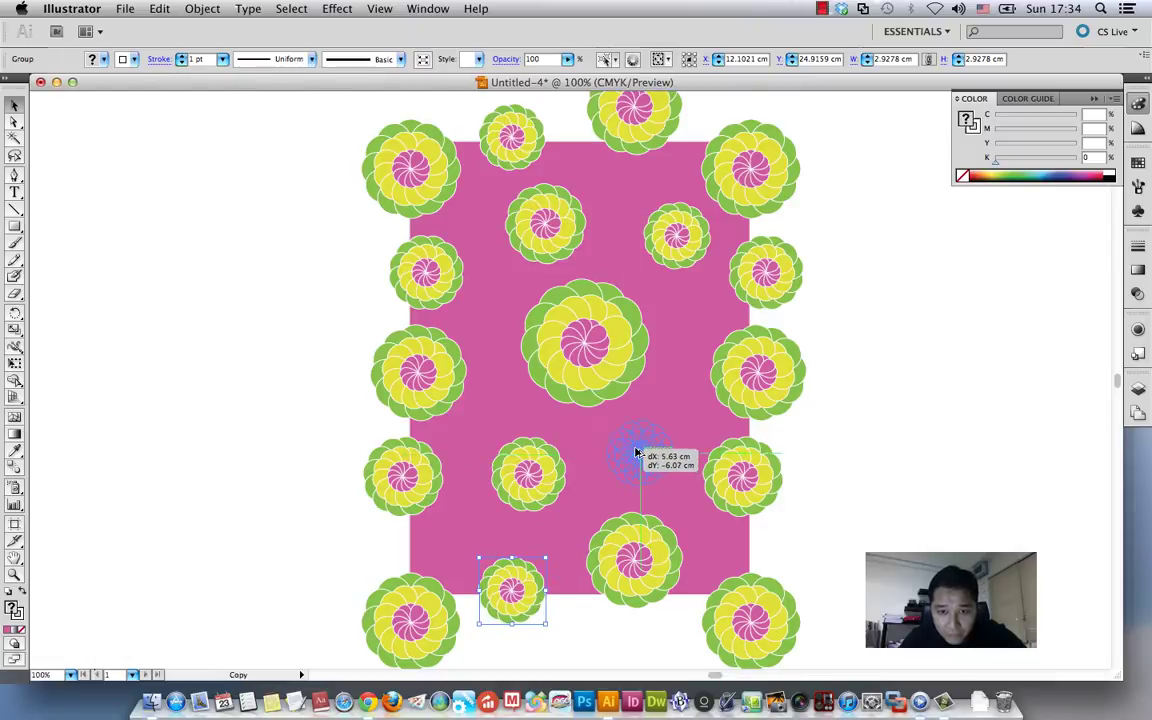
pyautogui.moveTo(544, 483); pyautogui.dragTo(524, 490)
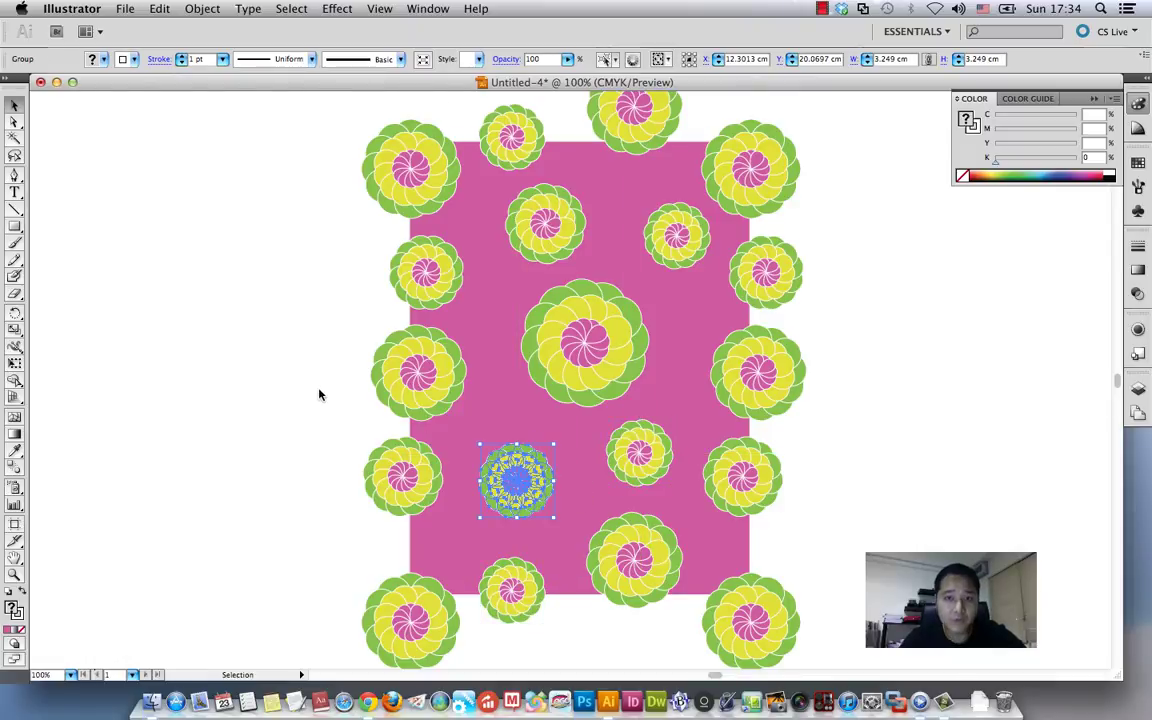
pyautogui.click(319, 394)
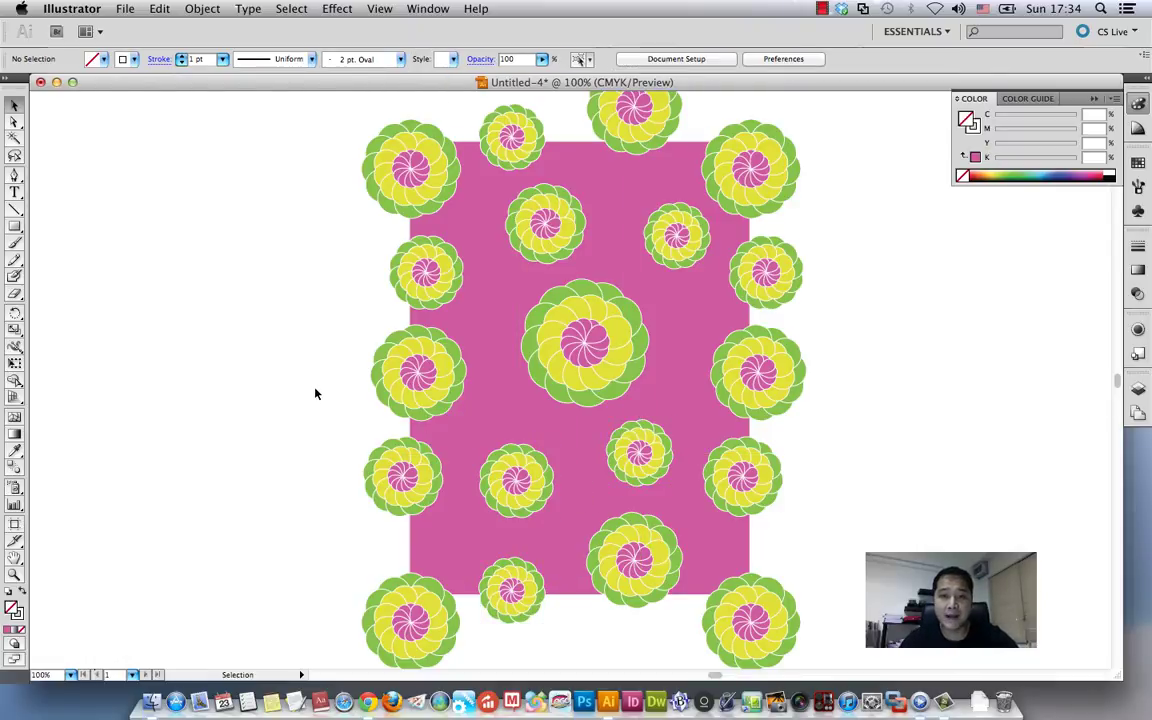
pyautogui.moveTo(676, 234); pyautogui.dragTo(660, 251)
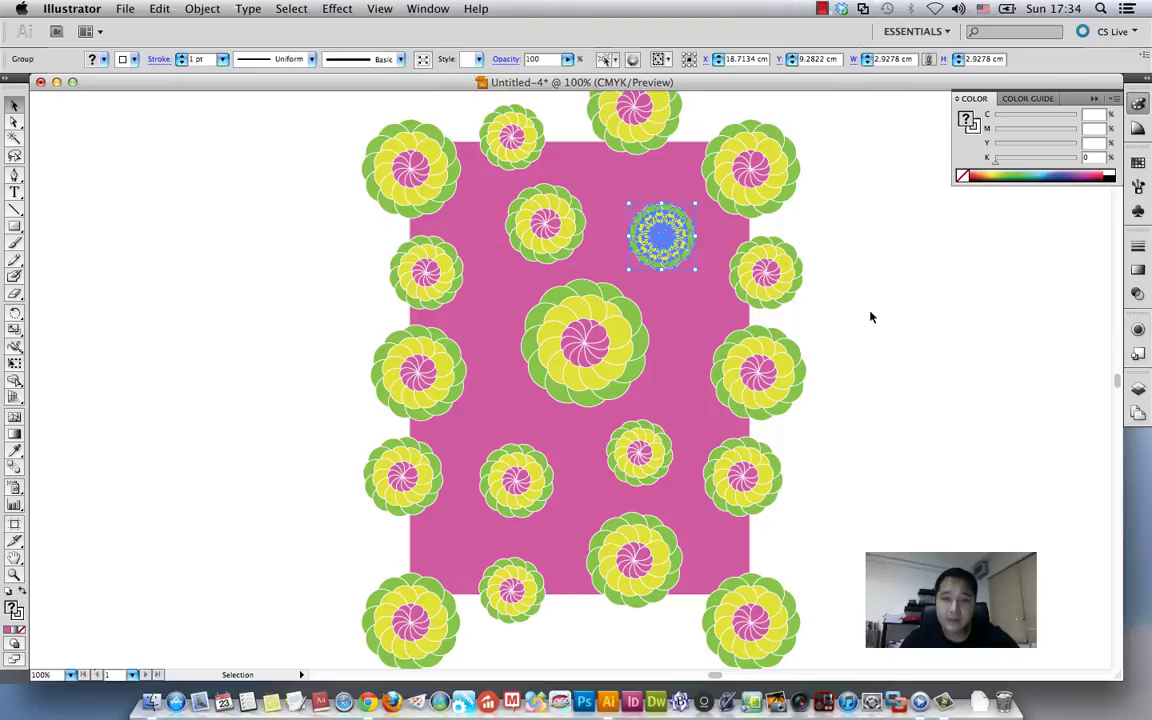
pyautogui.click(877, 316)
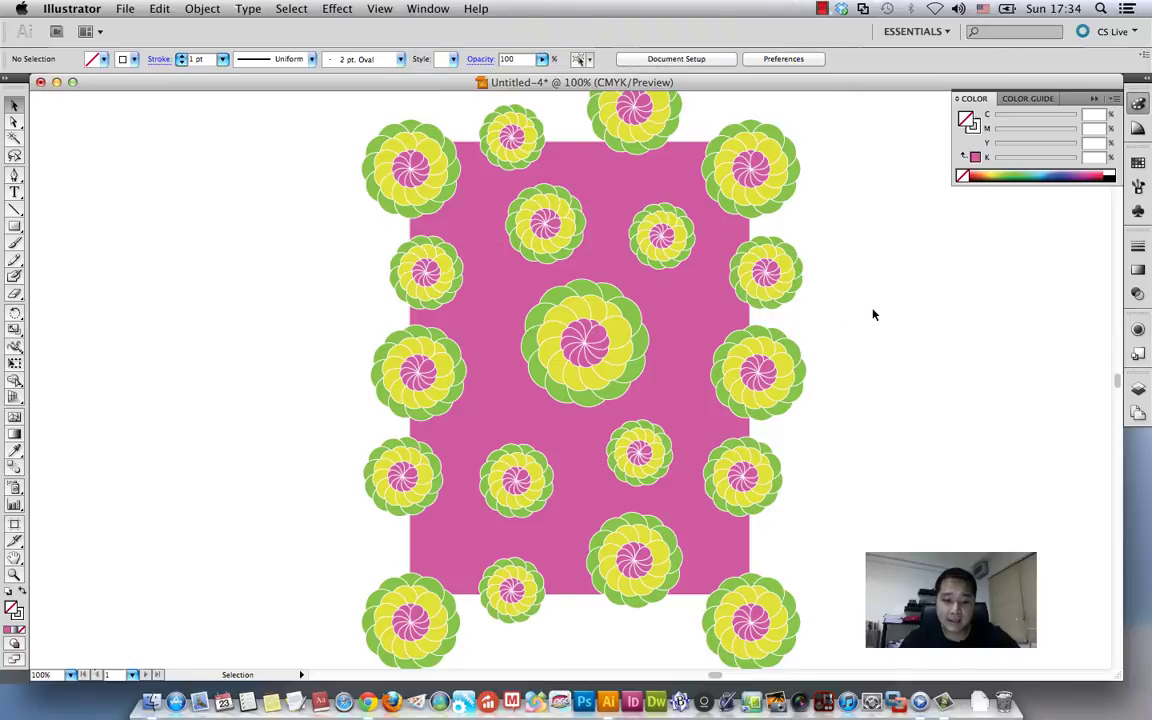
pyautogui.hotkey('ctrl', '-')
# Copy the pink rectangle and paste the copy in back
pyautogui.moveTo(820, 337); pyautogui.dragTo(682, 332)
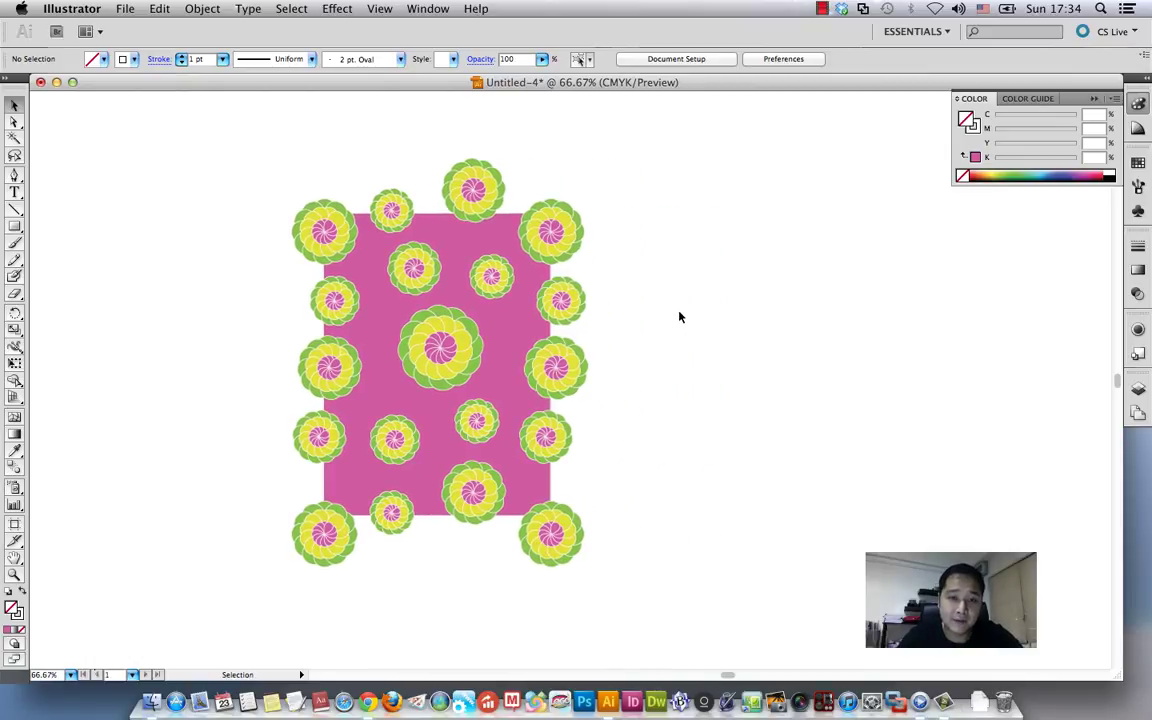
pyautogui.click(465, 239)
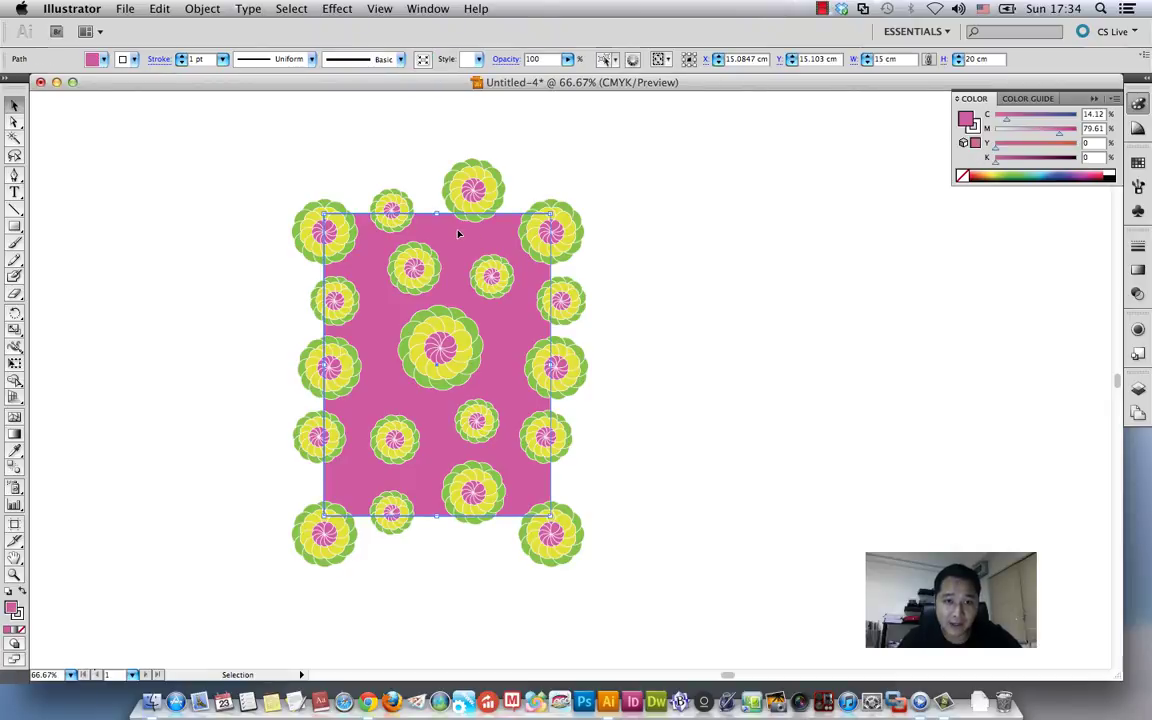
pyautogui.click(163, 10)
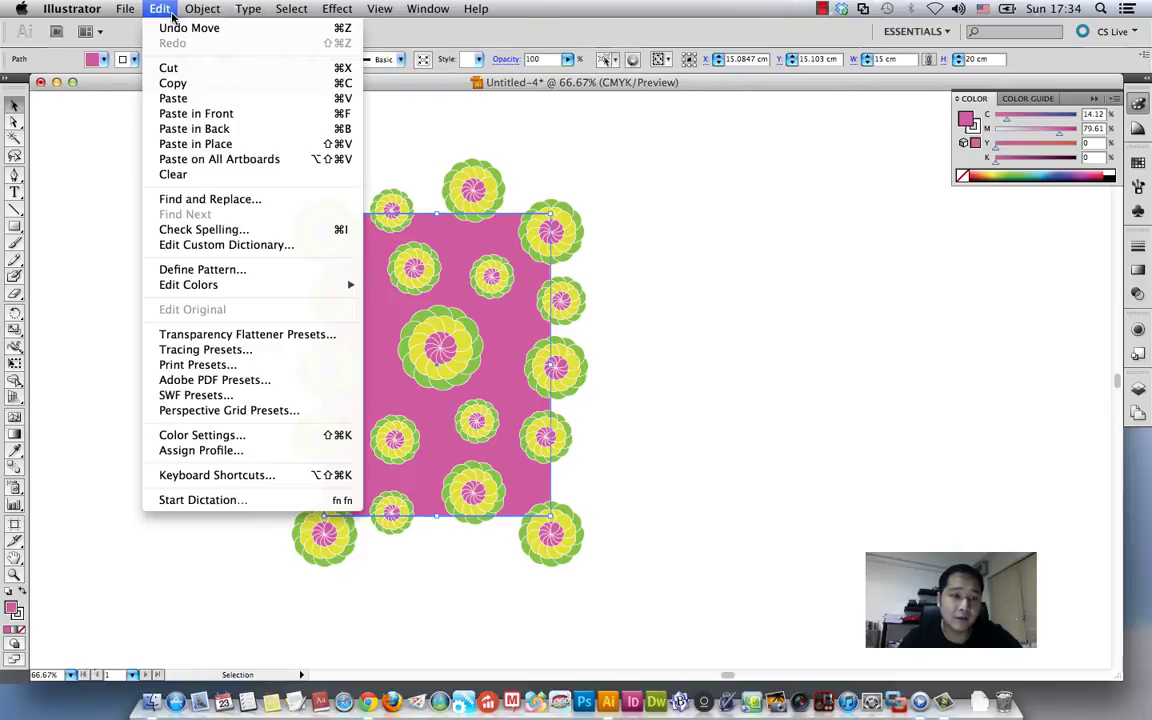
pyautogui.click(173, 83)
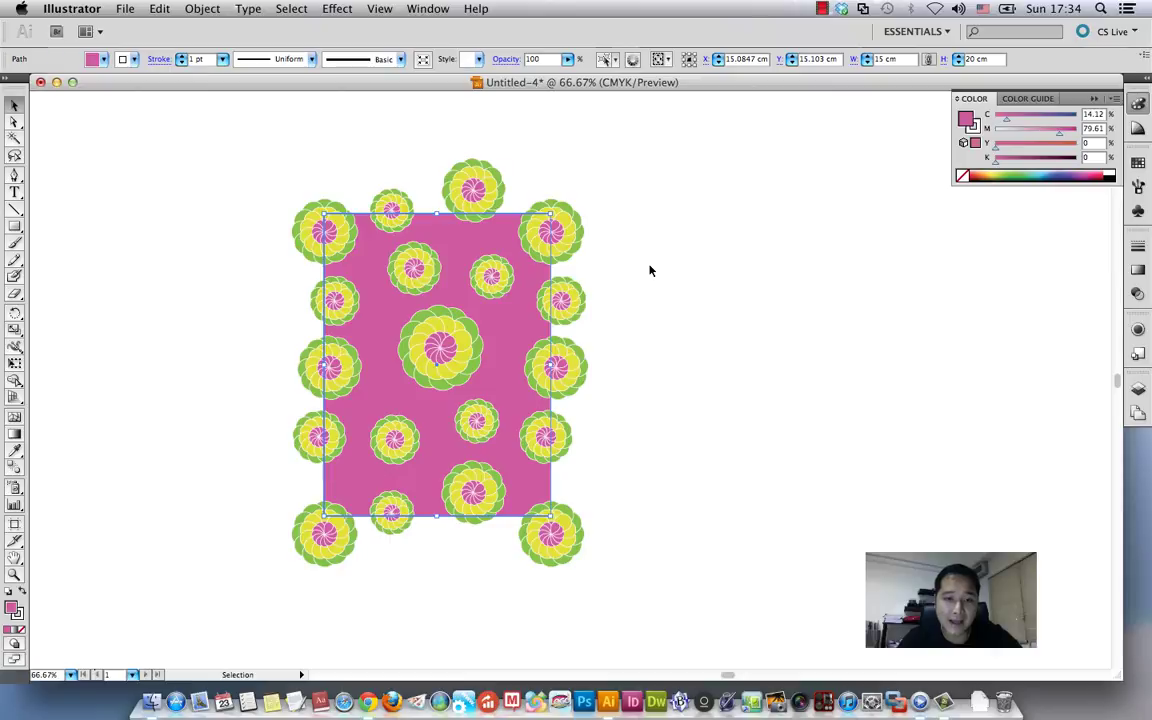
pyautogui.click(160, 9)
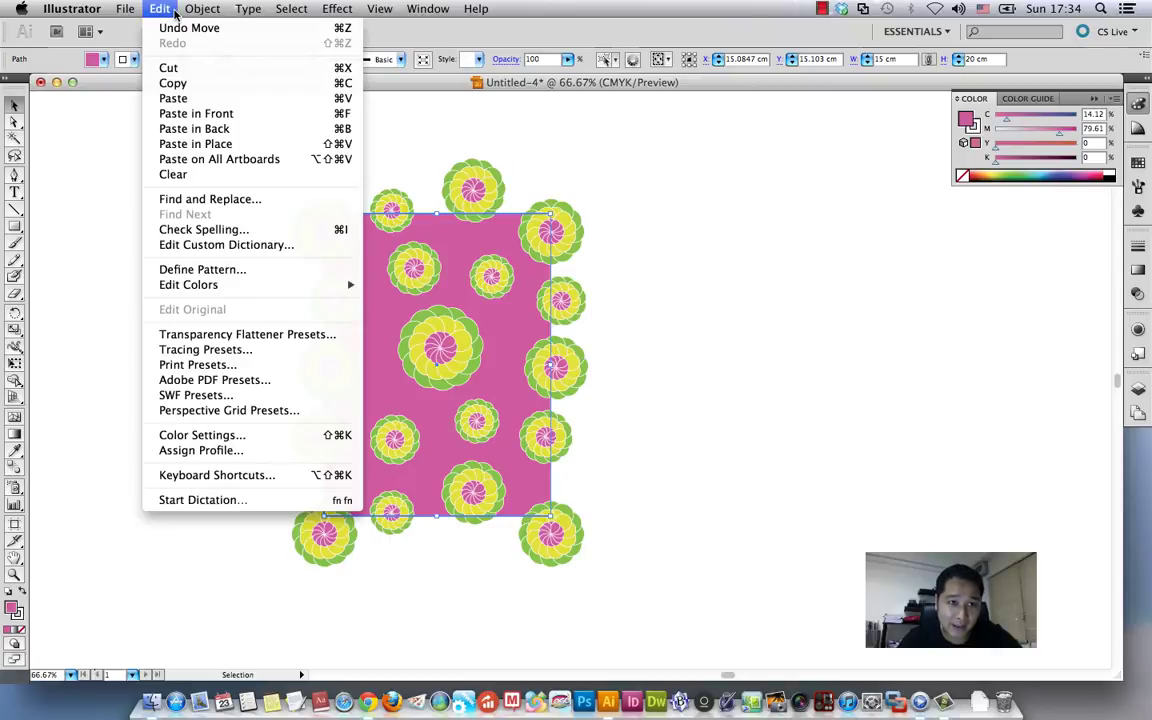
pyautogui.click(250, 131)
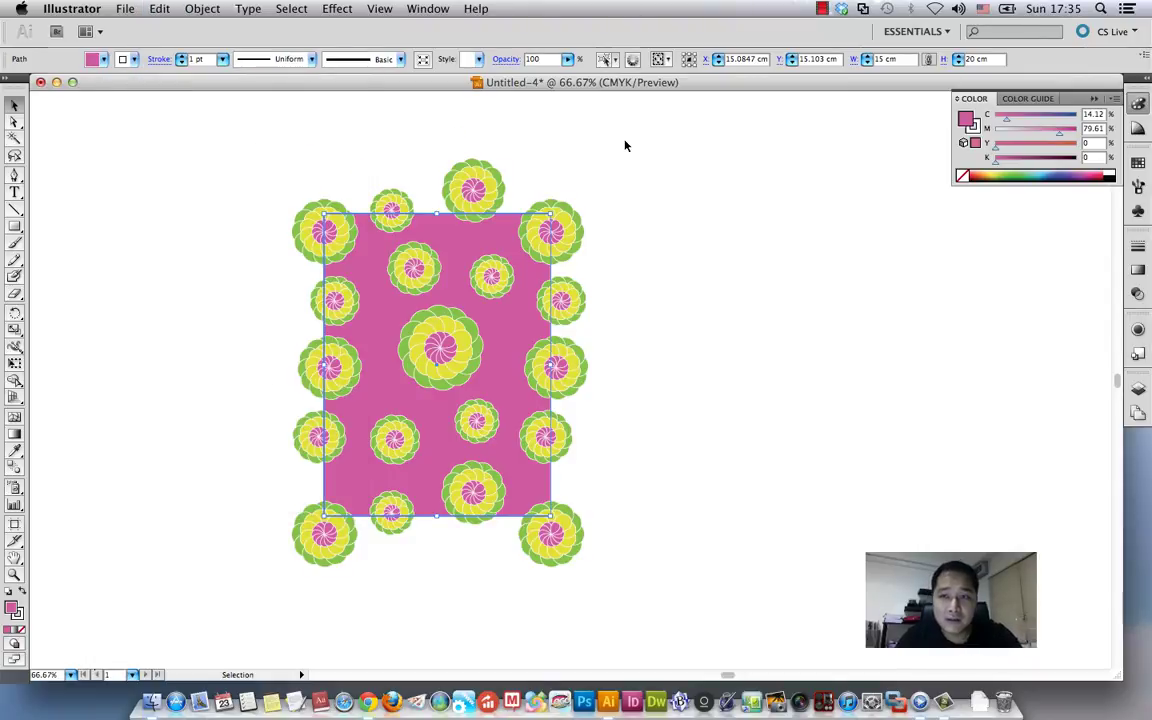
# Set the pasted rectangle's fill and stroke to None
pyautogui.click(962, 176)
pyautogui.click(975, 128)
pyautogui.click(962, 176)
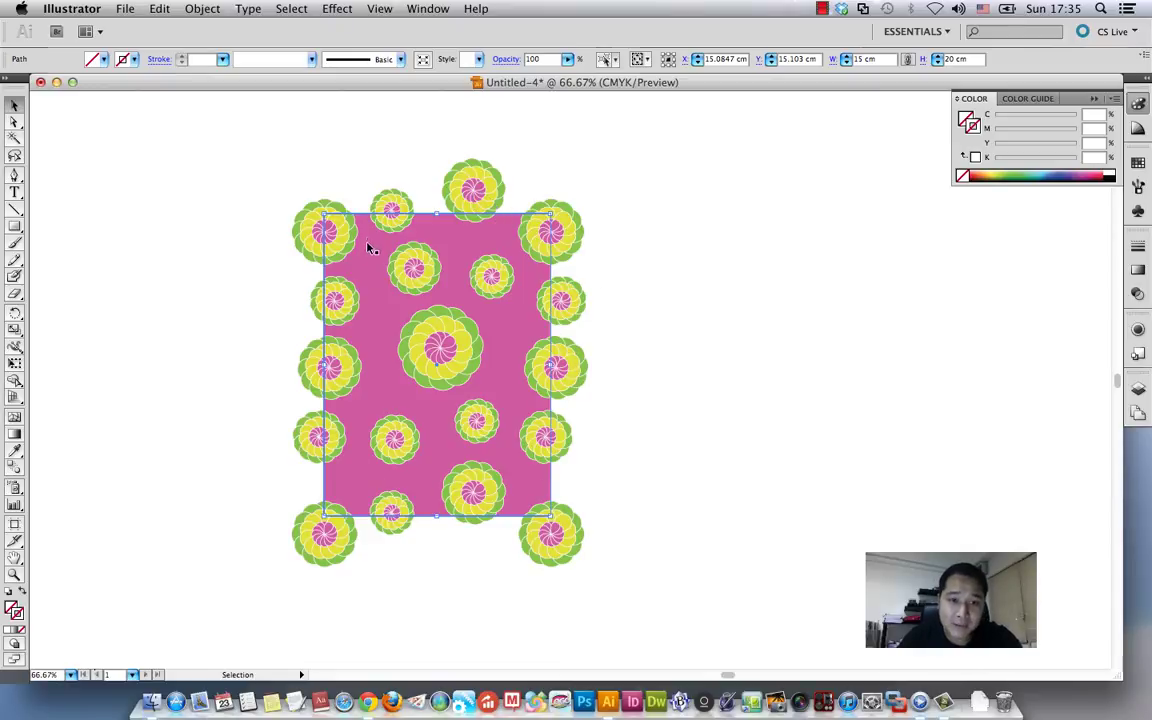
pyautogui.click(621, 328)
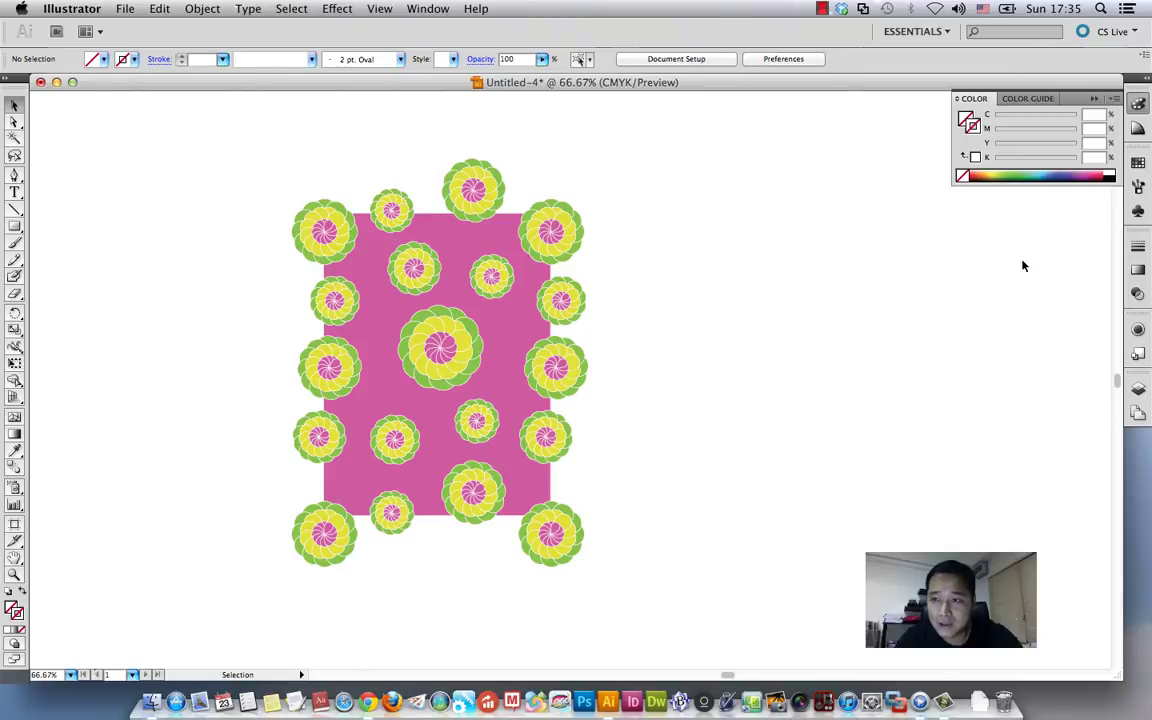
# Select all the rosette artwork and drag it into the Swatches panel as a pattern
pyautogui.click(1137, 162)
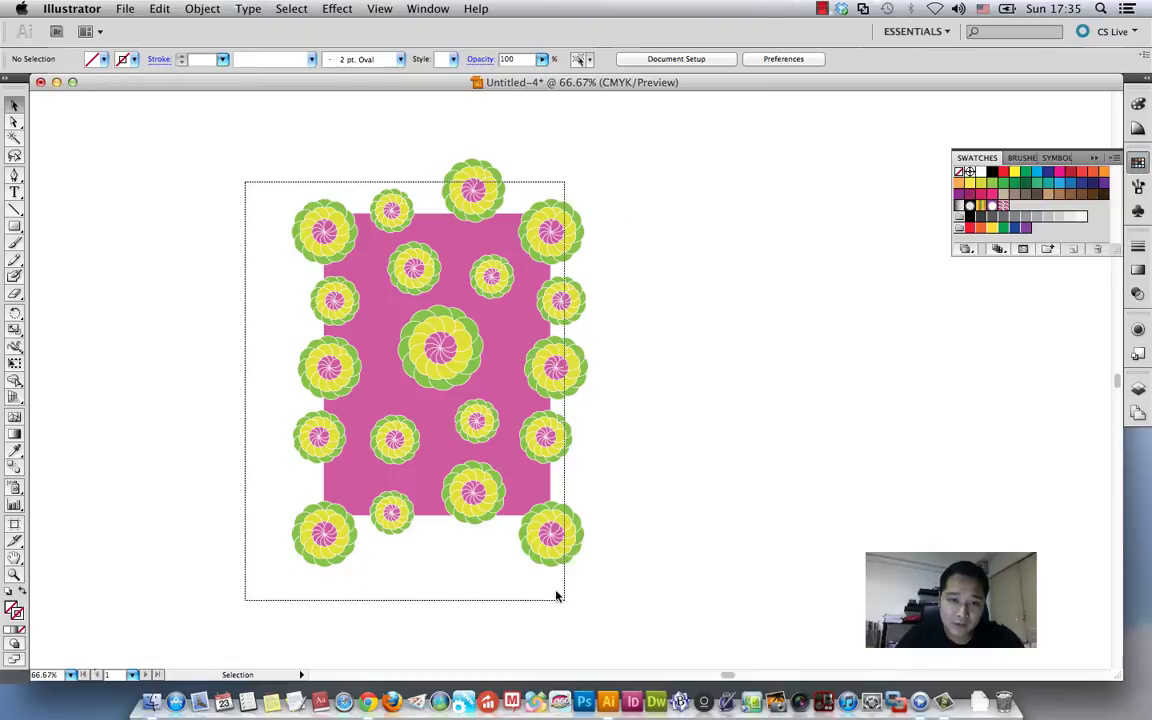
pyautogui.moveTo(267, 204); pyautogui.dragTo(585, 600)
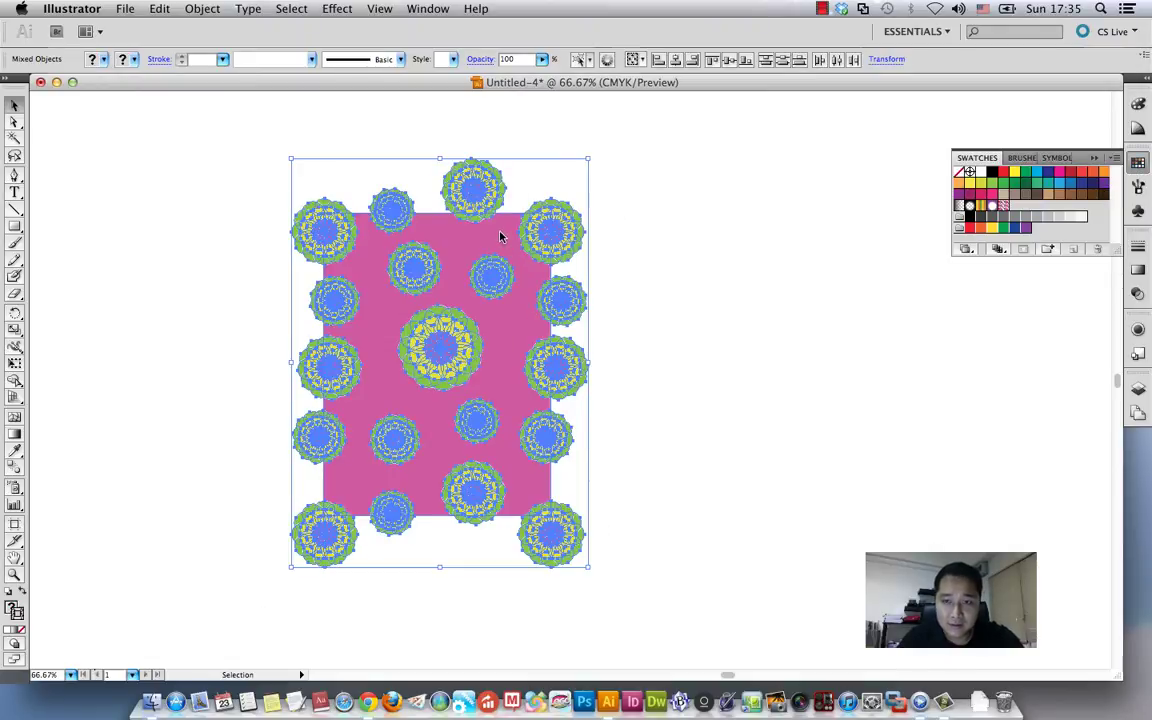
pyautogui.moveTo(500, 236); pyautogui.dragTo(1005, 247)
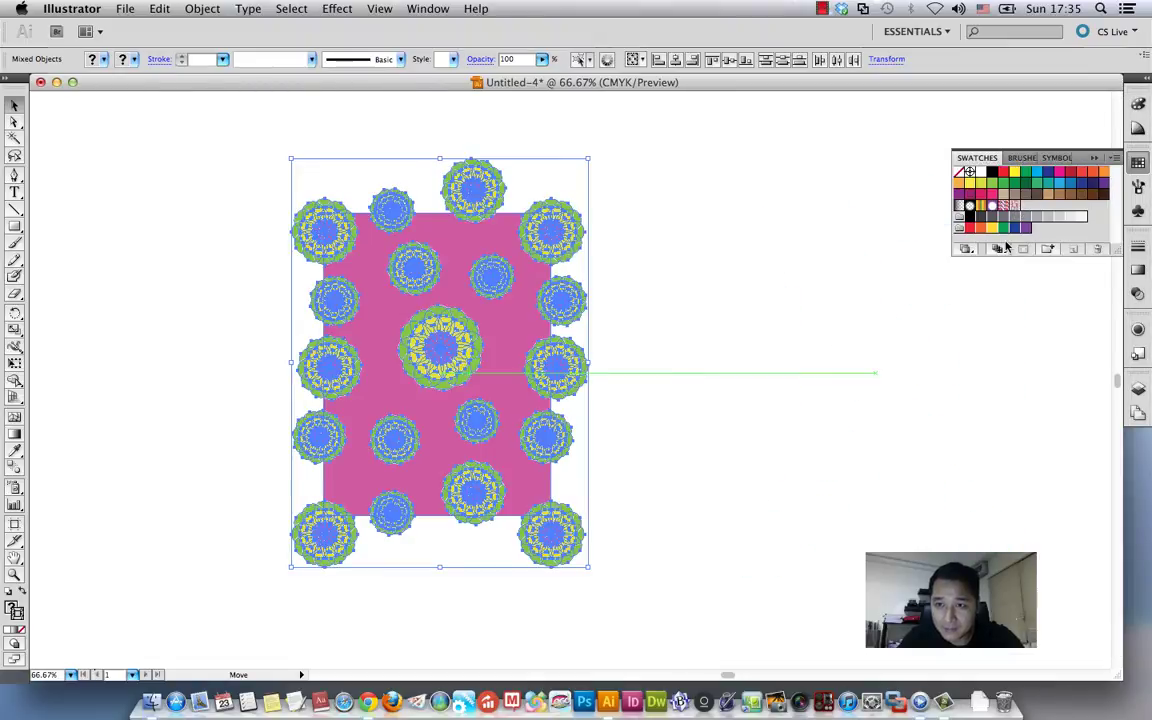
pyautogui.click(700, 238)
# Draw a tall rectangle right of the artwork with a yellow-green fill
pyautogui.click(14, 226)
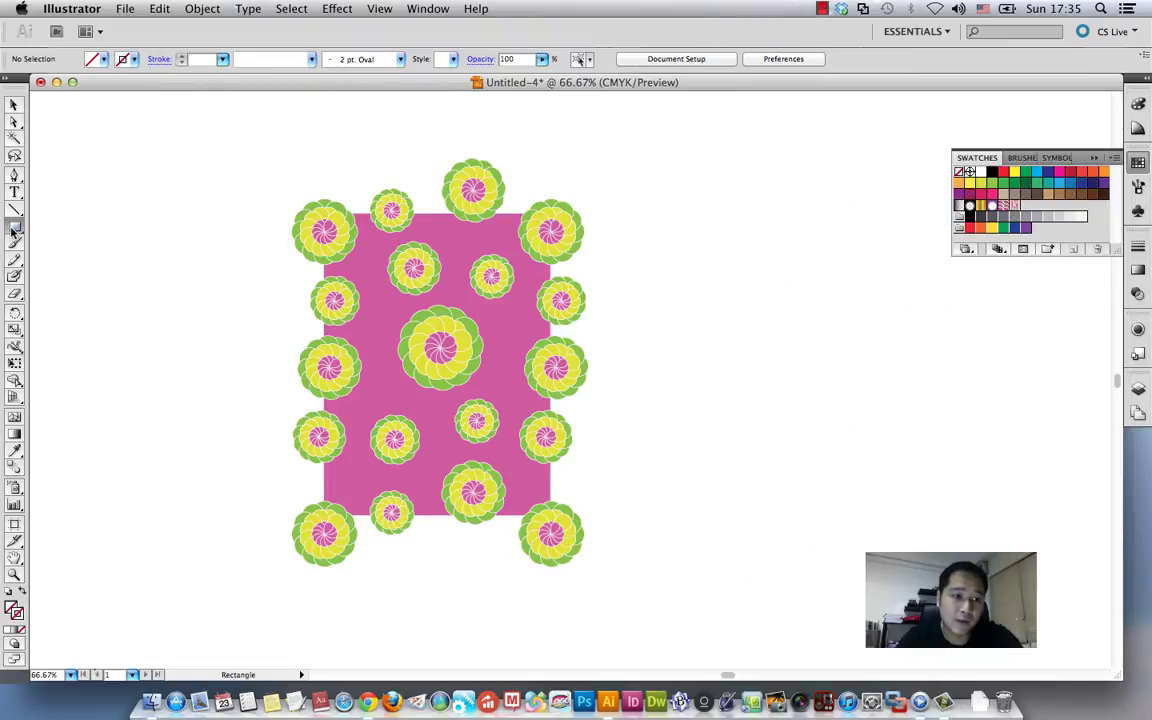
pyautogui.moveTo(627, 165); pyautogui.dragTo(1008, 617)
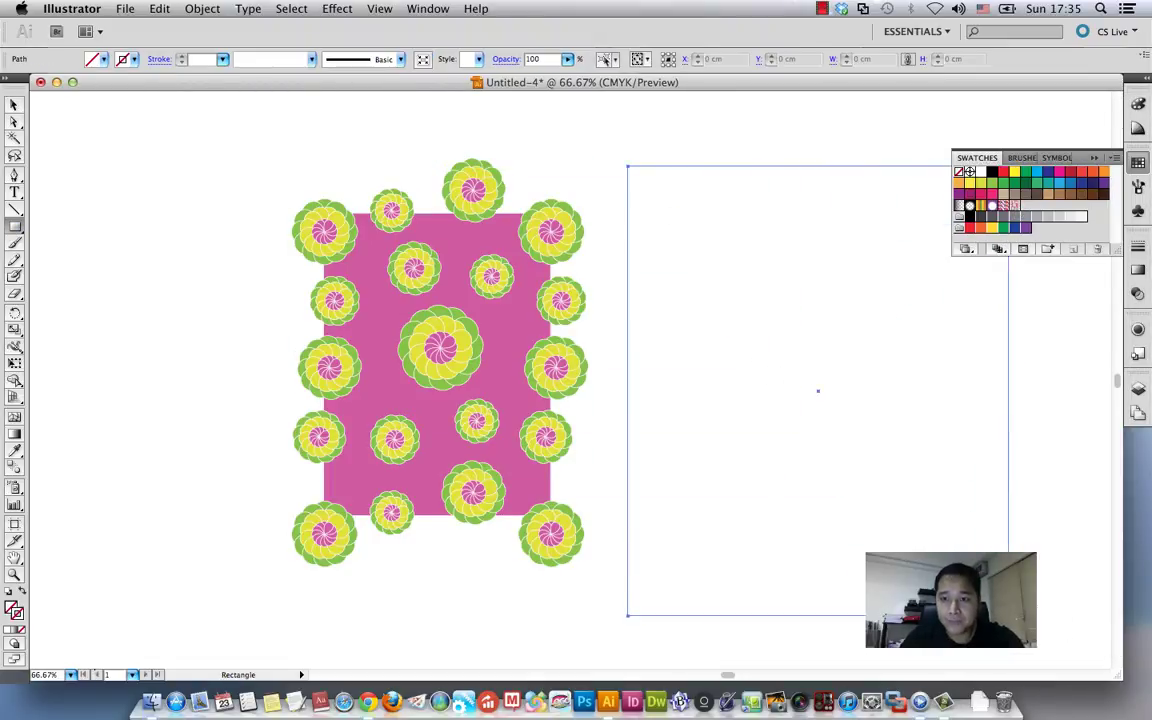
pyautogui.click(1137, 103)
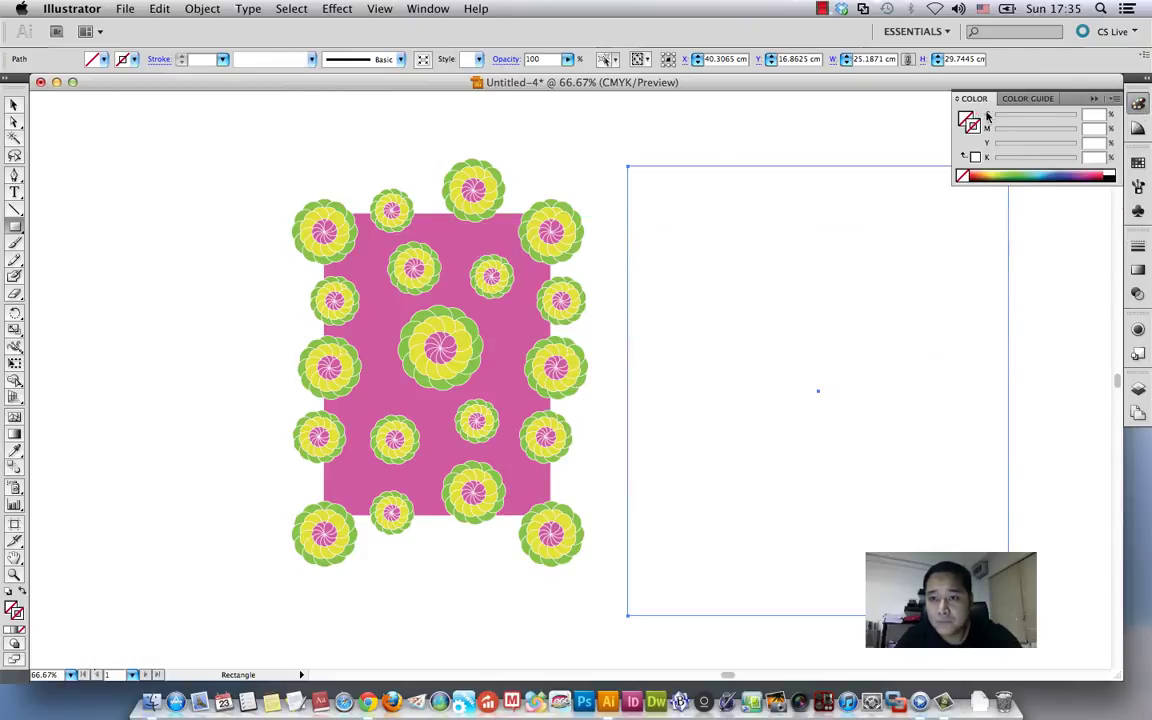
pyautogui.click(1003, 170)
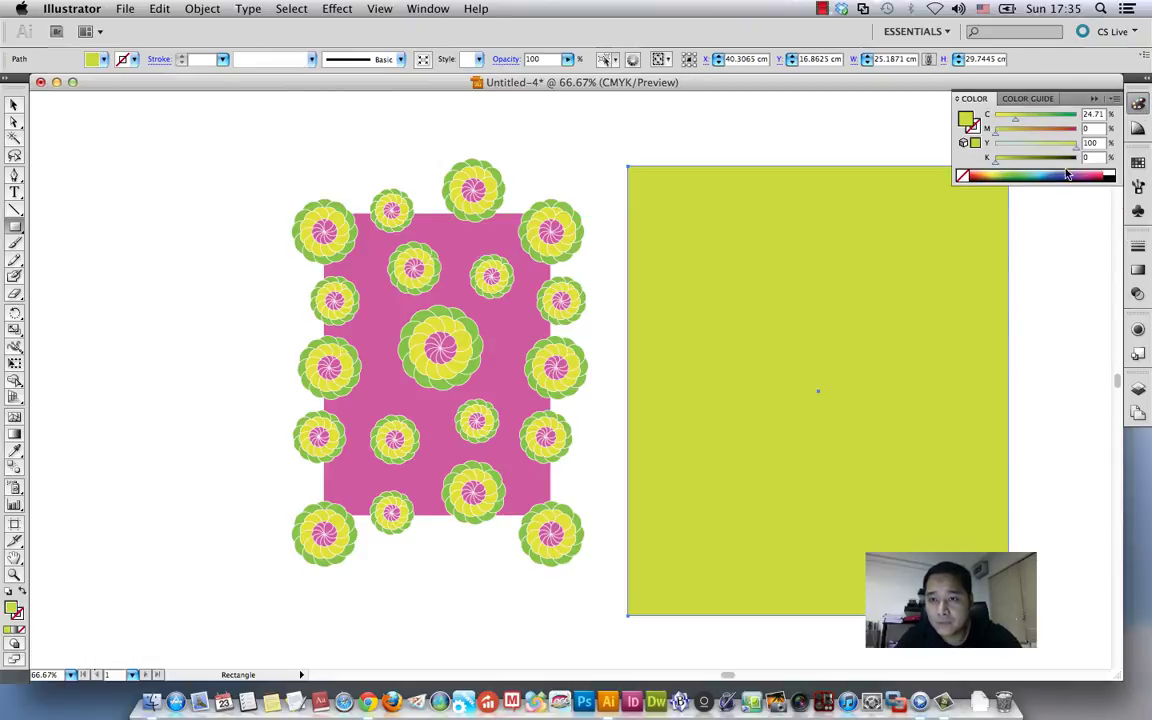
# Fill the new rectangle with the rosette pattern swatch
pyautogui.click(1137, 160)
pyautogui.click(1013, 205)
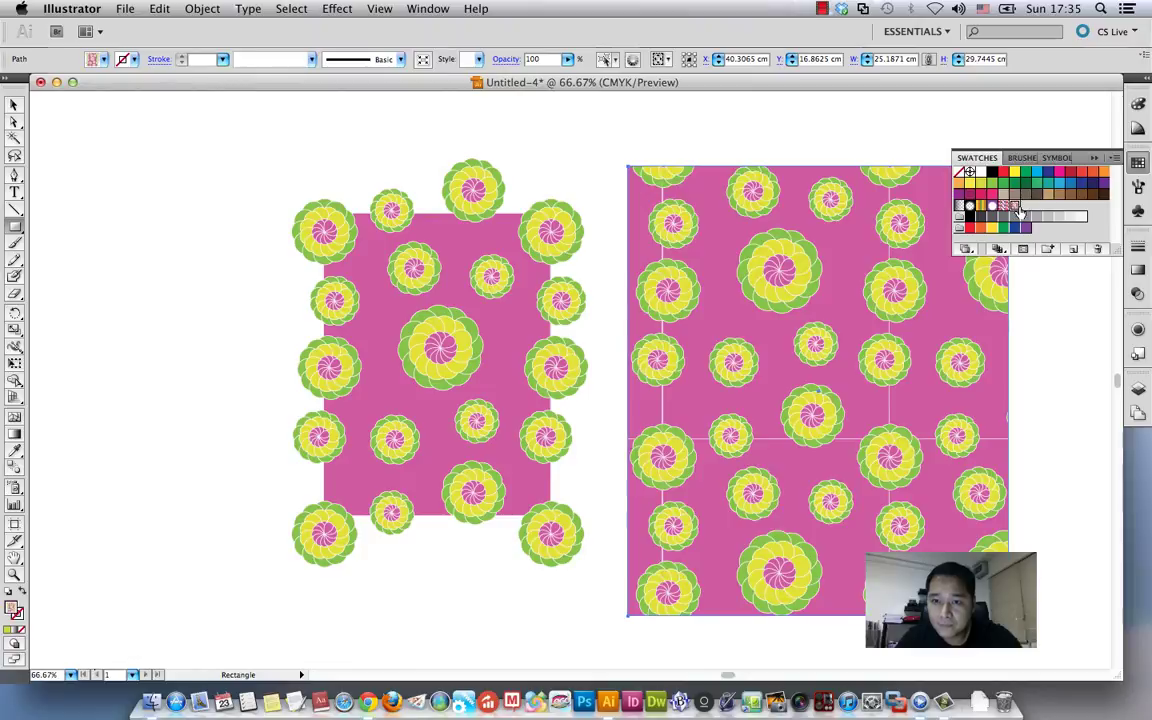
pyautogui.moveTo(780, 460); pyautogui.dragTo(845, 437)
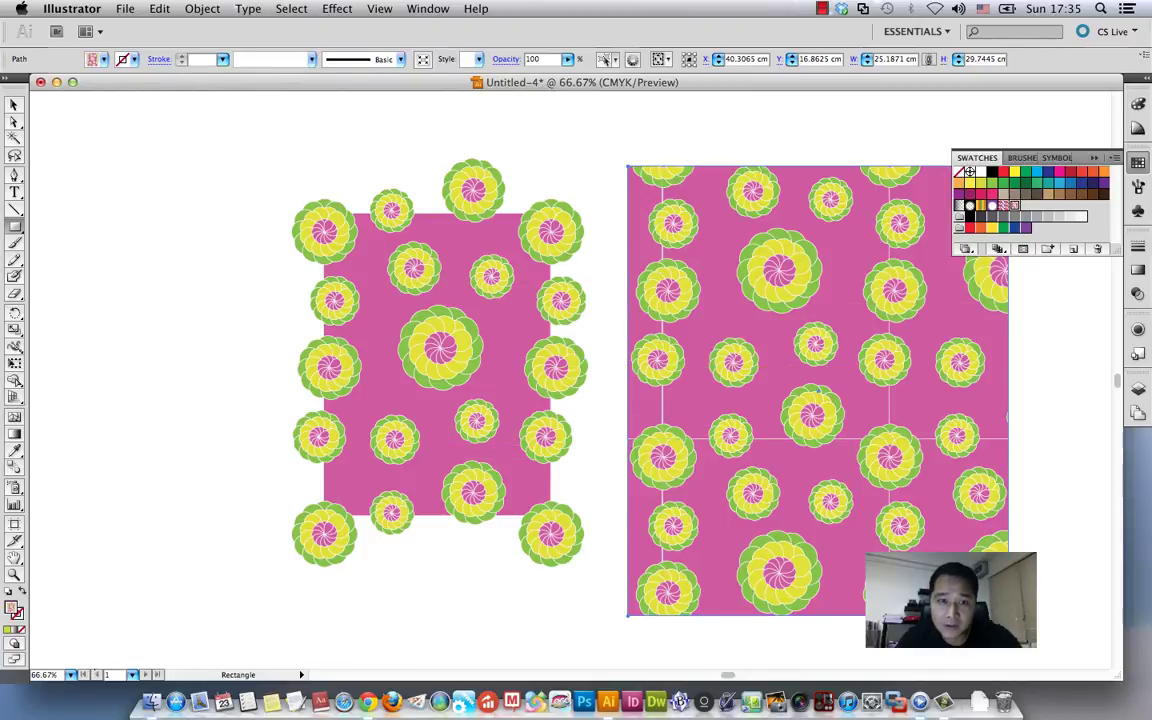
pyautogui.click(15, 105)
# Reposition and slightly enlarge the tile's pink background to close gaps behind the rosettes
pyautogui.click(97, 130)
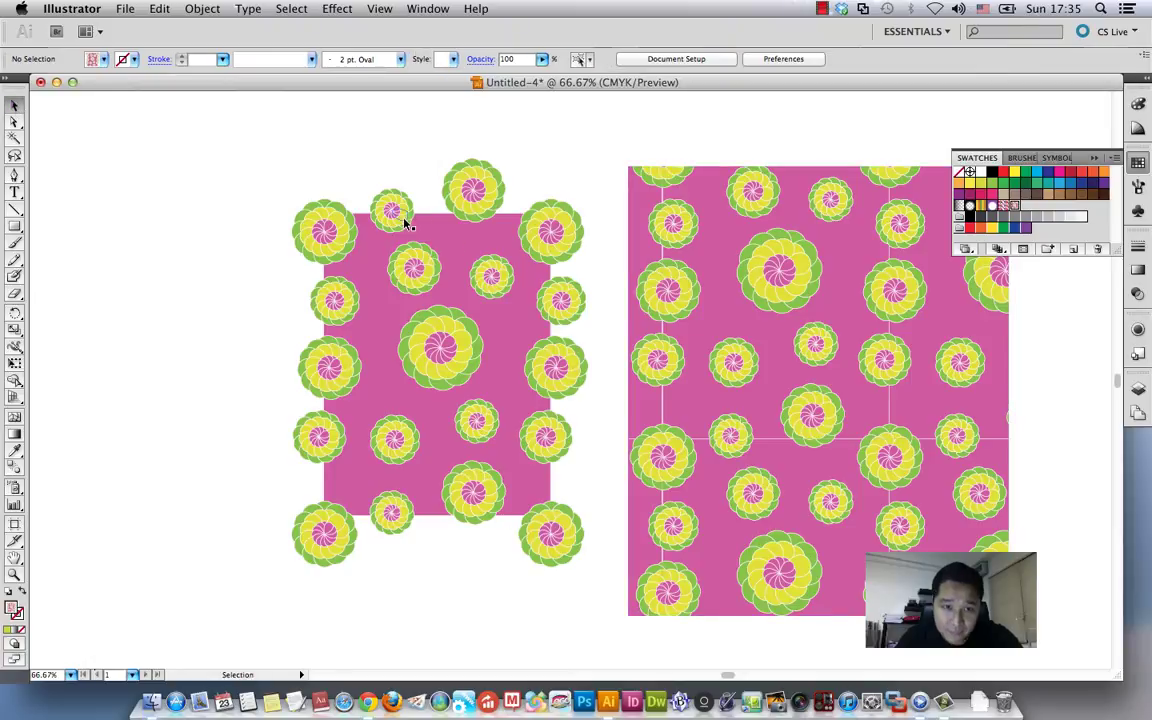
pyautogui.click(432, 216)
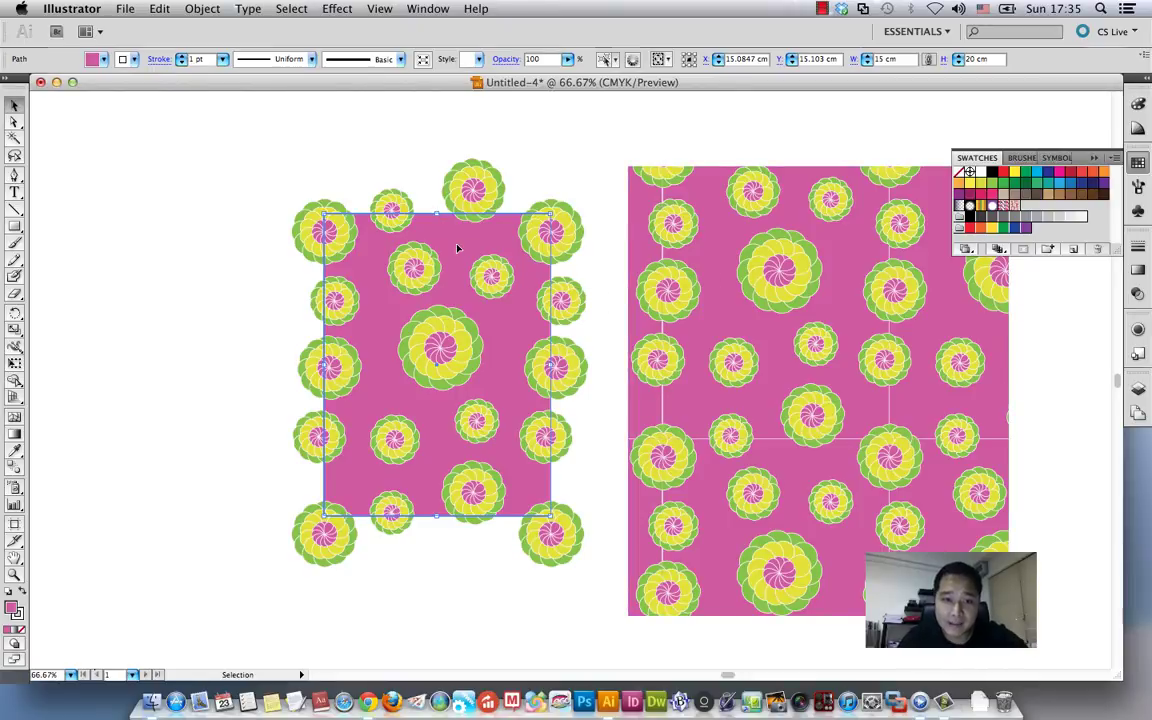
pyautogui.click(358, 175)
pyautogui.click(357, 250)
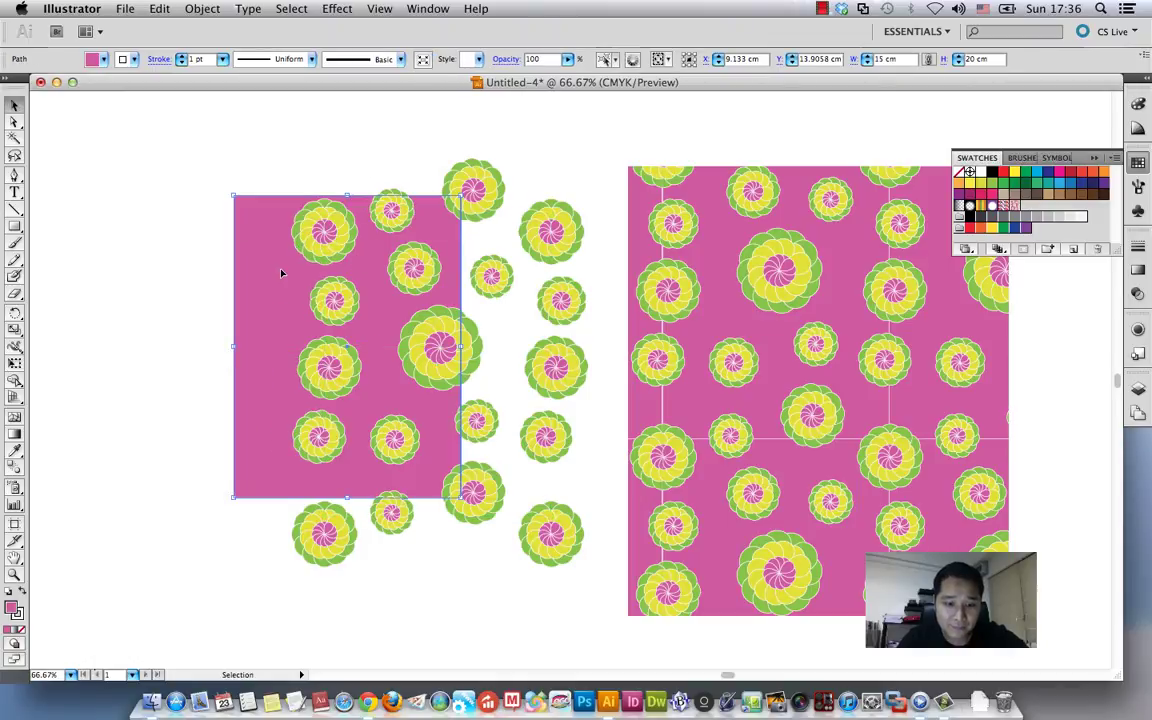
pyautogui.moveTo(340, 241); pyautogui.dragTo(430, 258)
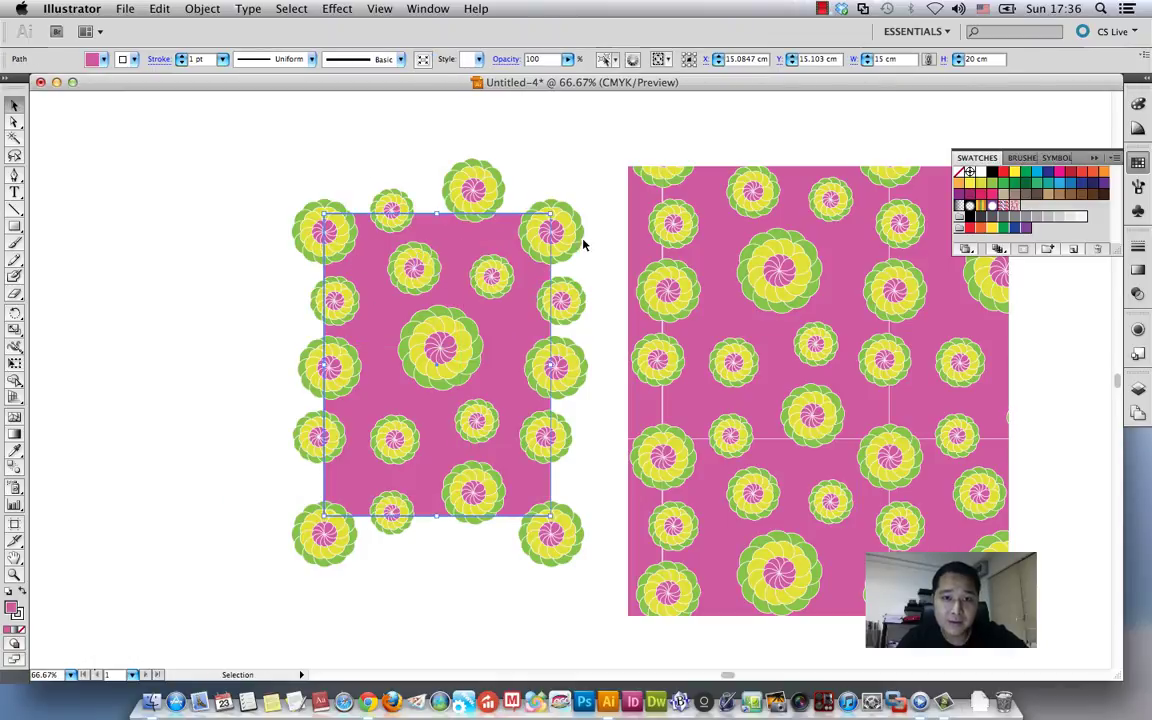
pyautogui.moveTo(551, 215); pyautogui.dragTo(558, 204)
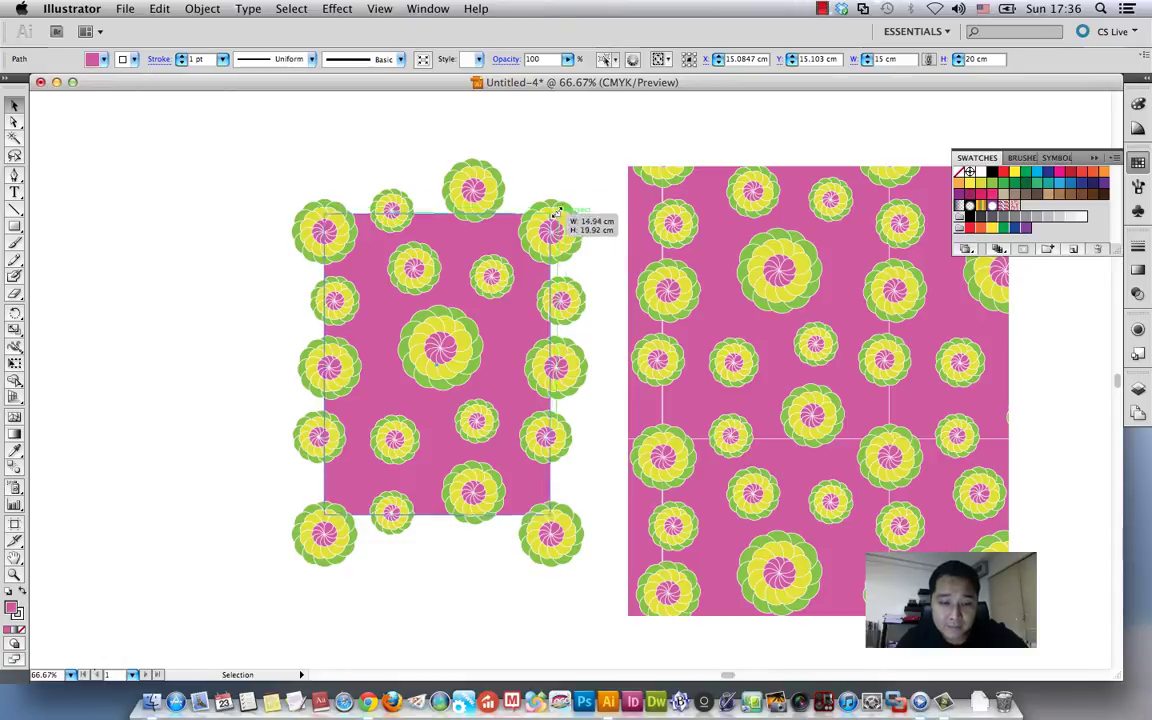
pyautogui.click(264, 165)
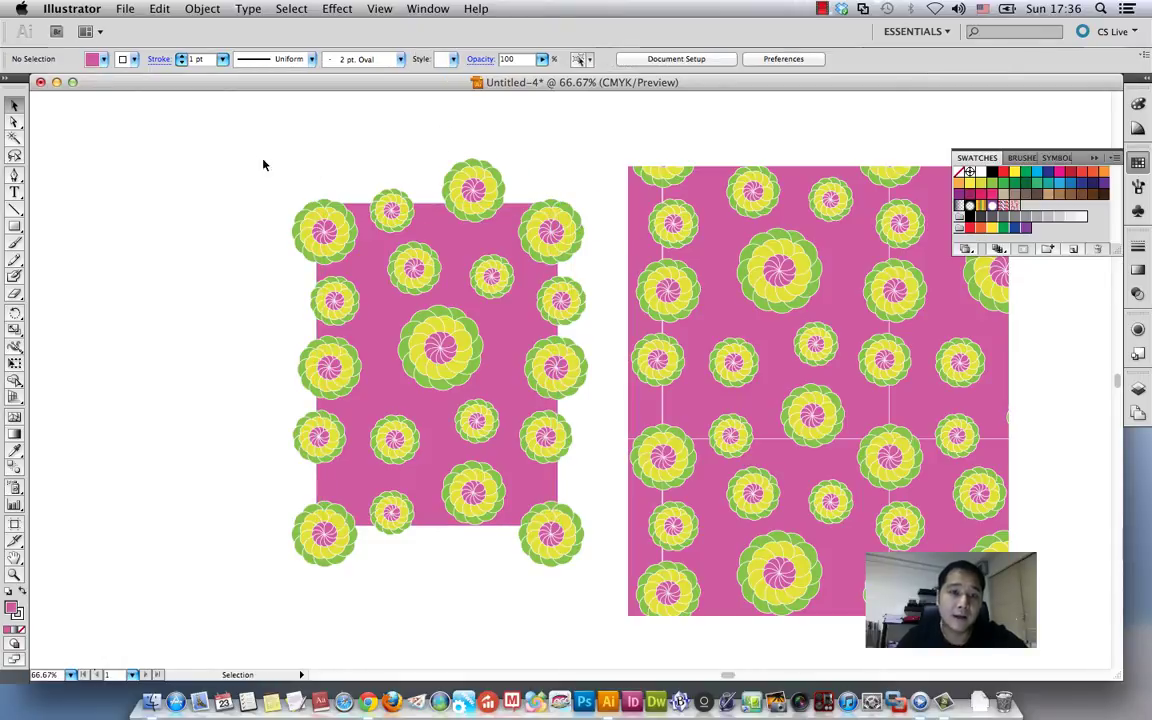
# Drag the whole rosette tile into Swatches as a new pattern and apply it to the right rectangle
pyautogui.moveTo(254, 160); pyautogui.dragTo(583, 558)
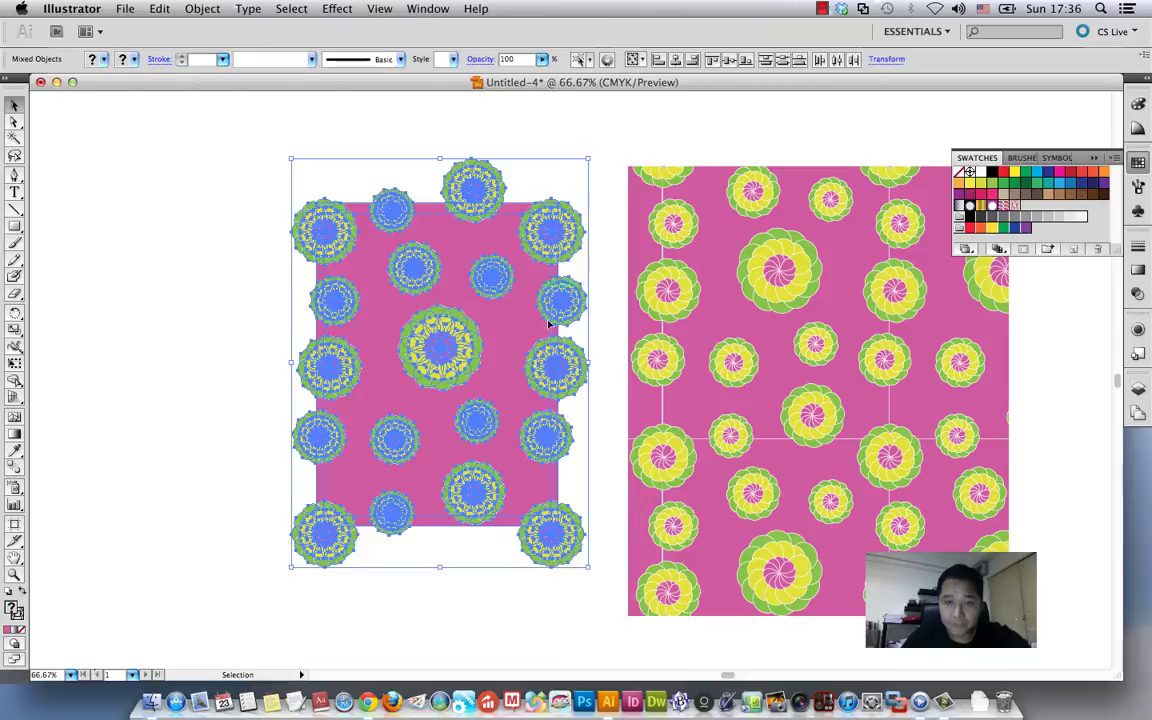
pyautogui.moveTo(489, 247); pyautogui.dragTo(1000, 215)
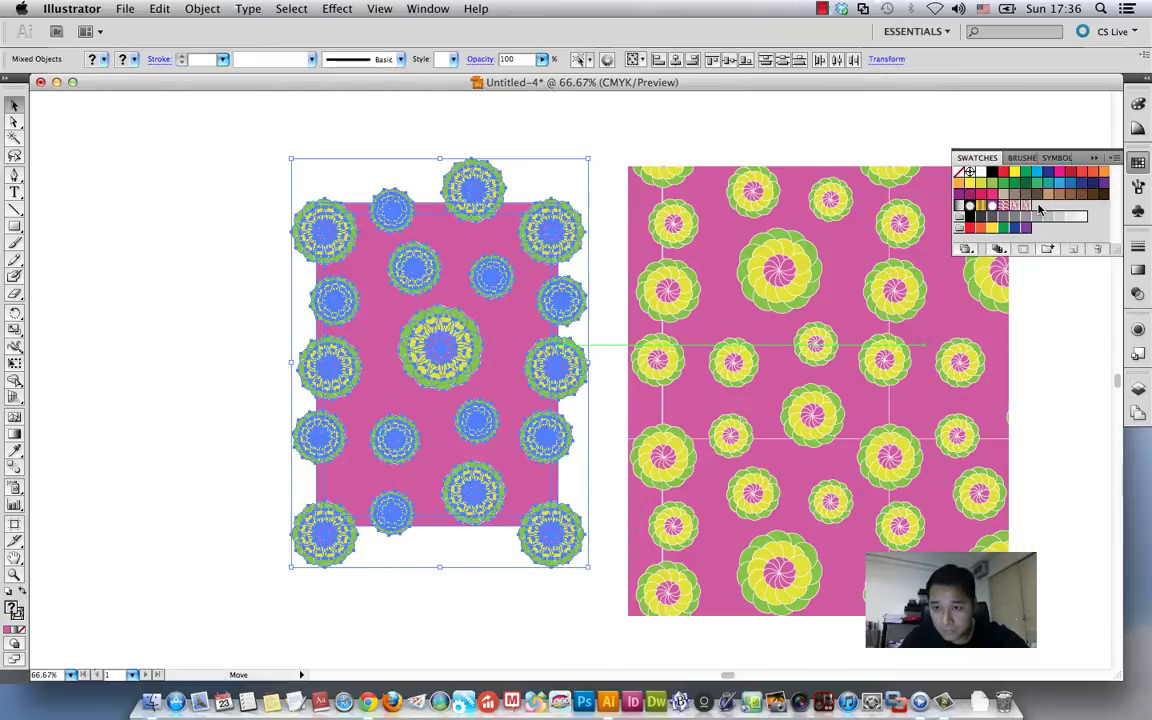
pyautogui.click(836, 190)
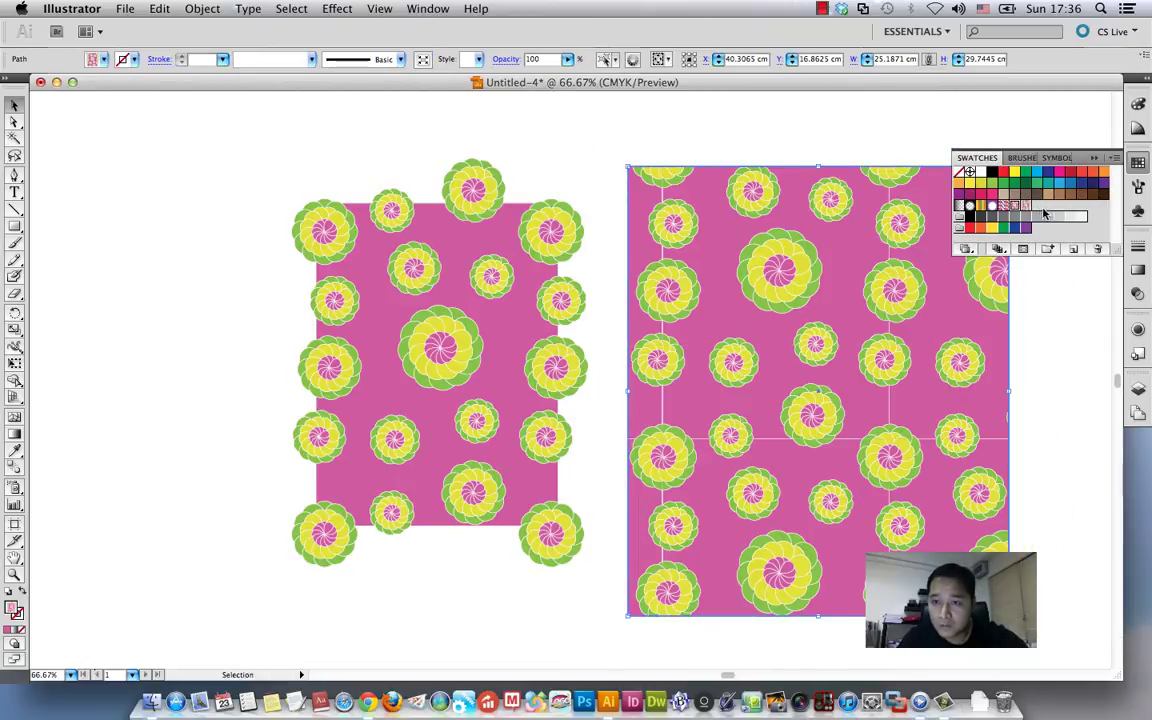
pyautogui.click(1045, 308)
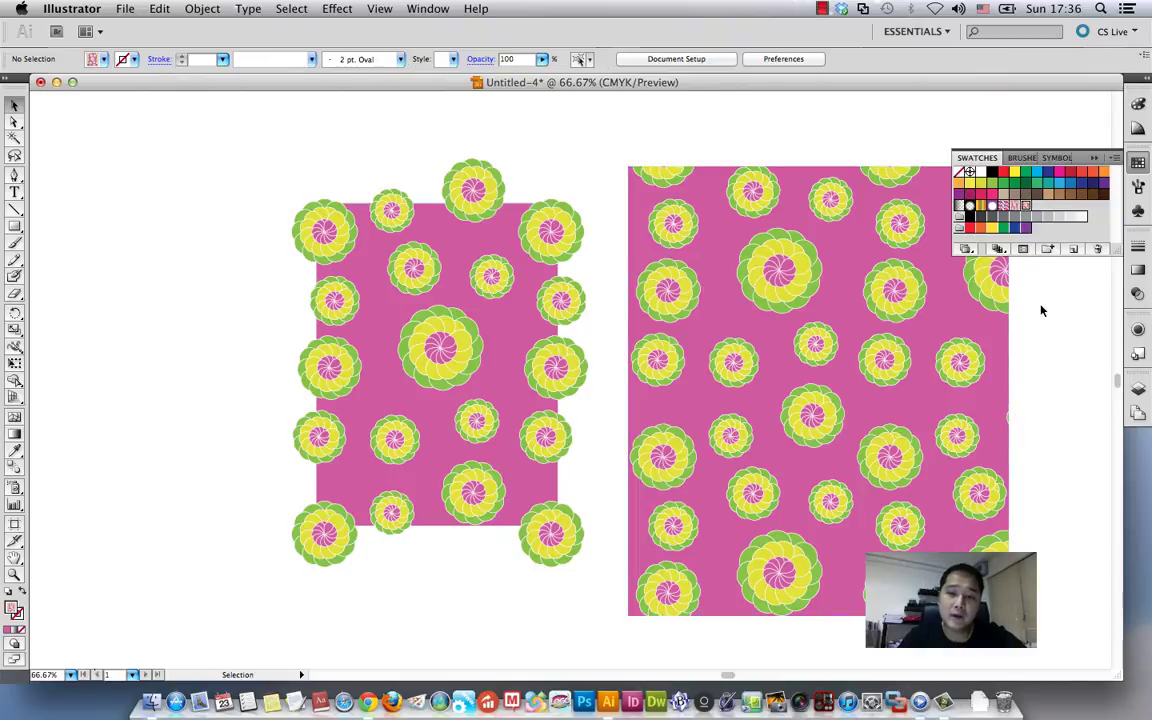
# Select the right pattern-filled rectangle and bring up its context menu to reach Transform
pyautogui.click(758, 251)
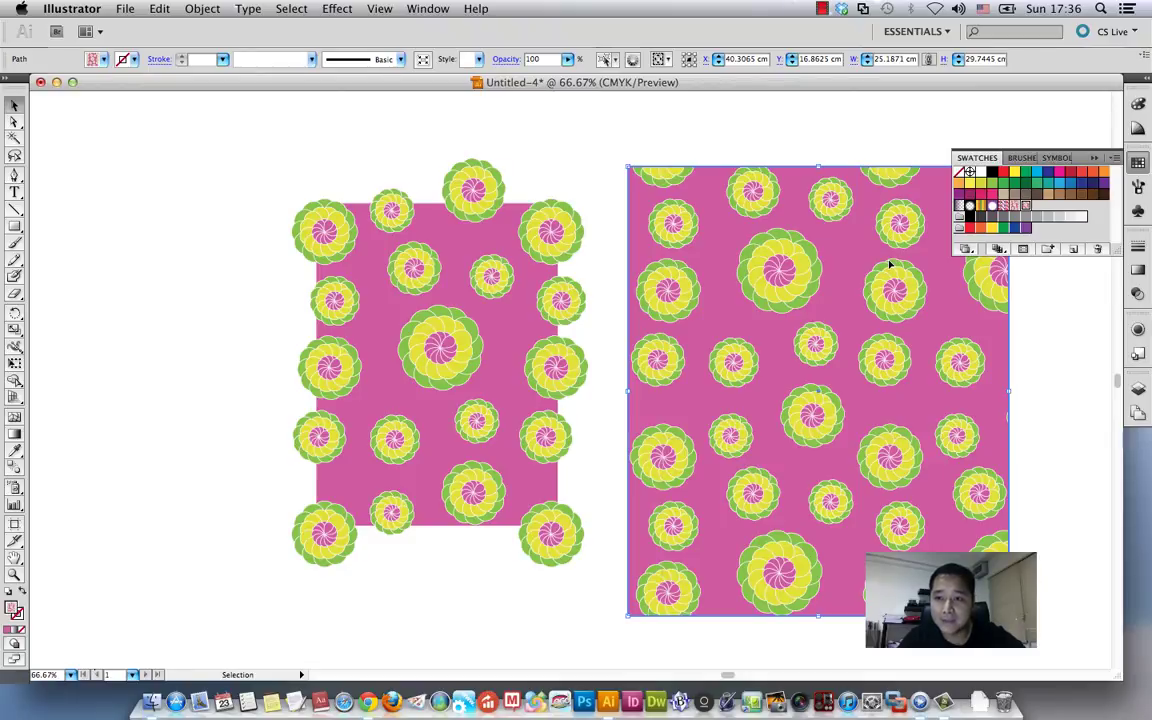
pyautogui.rightClick(845, 288)
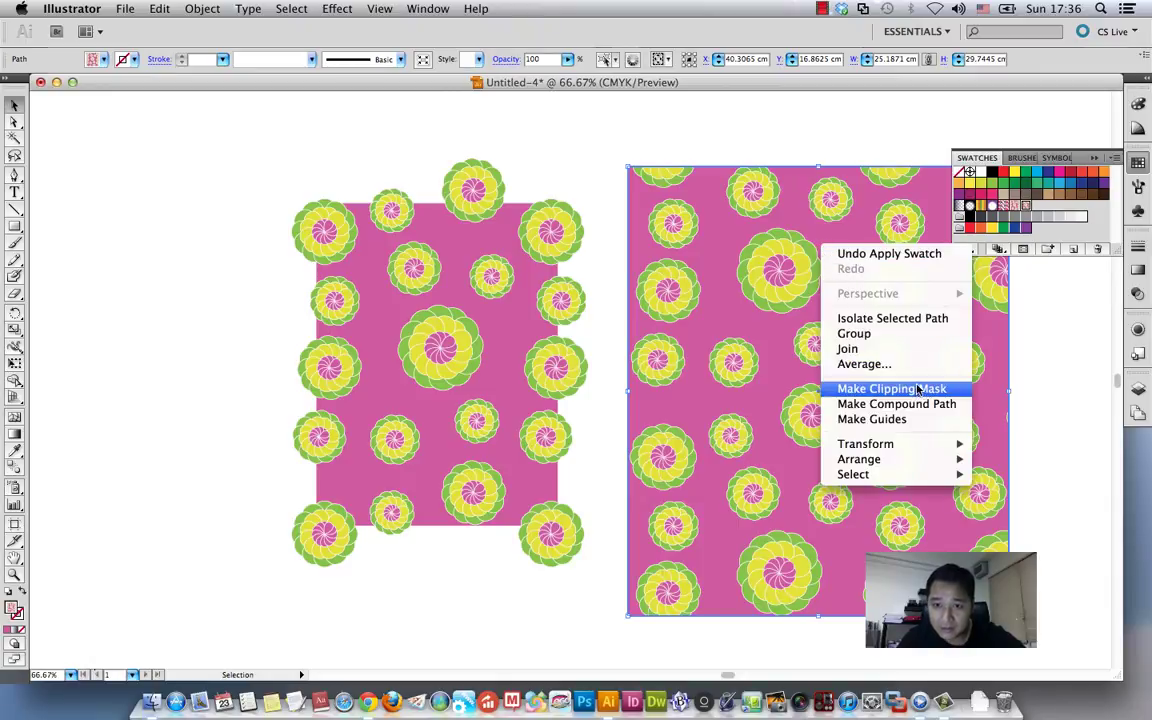
pyautogui.moveTo(866, 444)
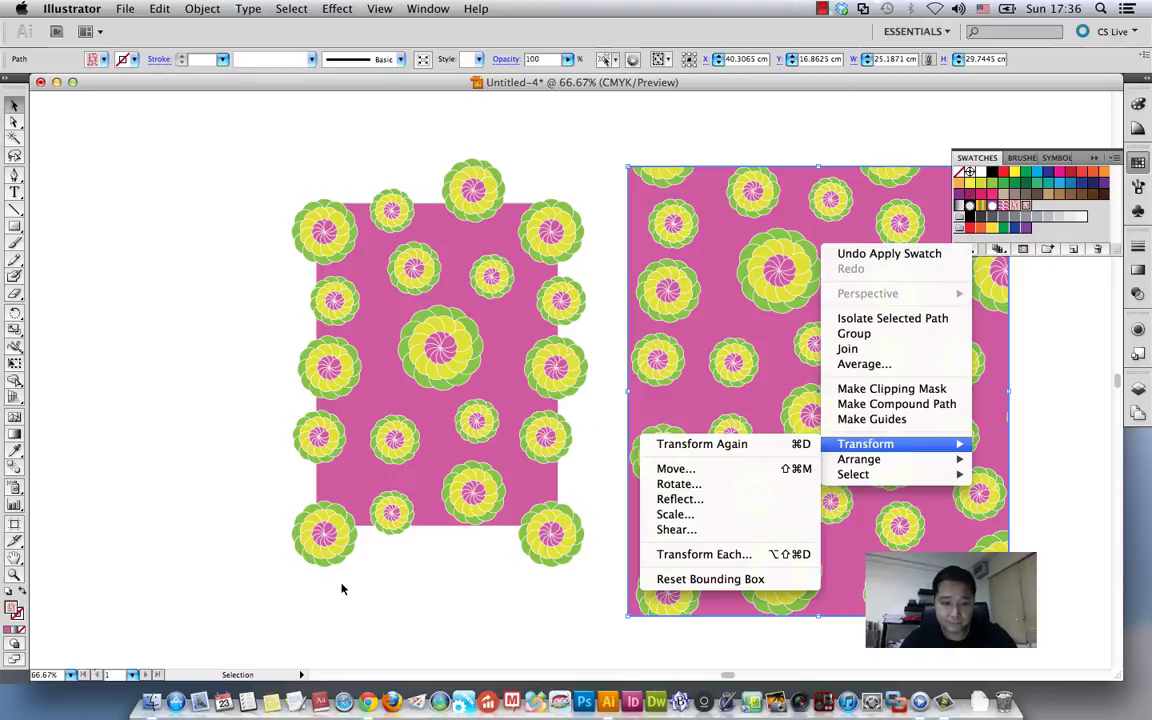
pyautogui.click(822, 8)
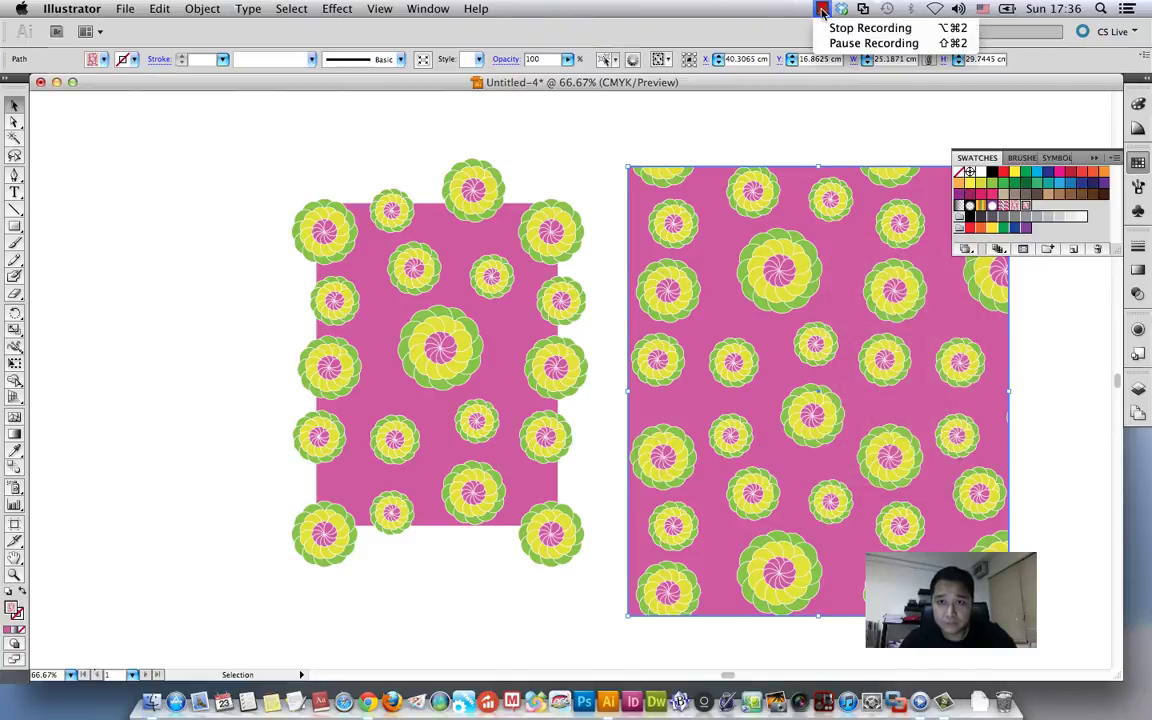
pyautogui.click(830, 28)
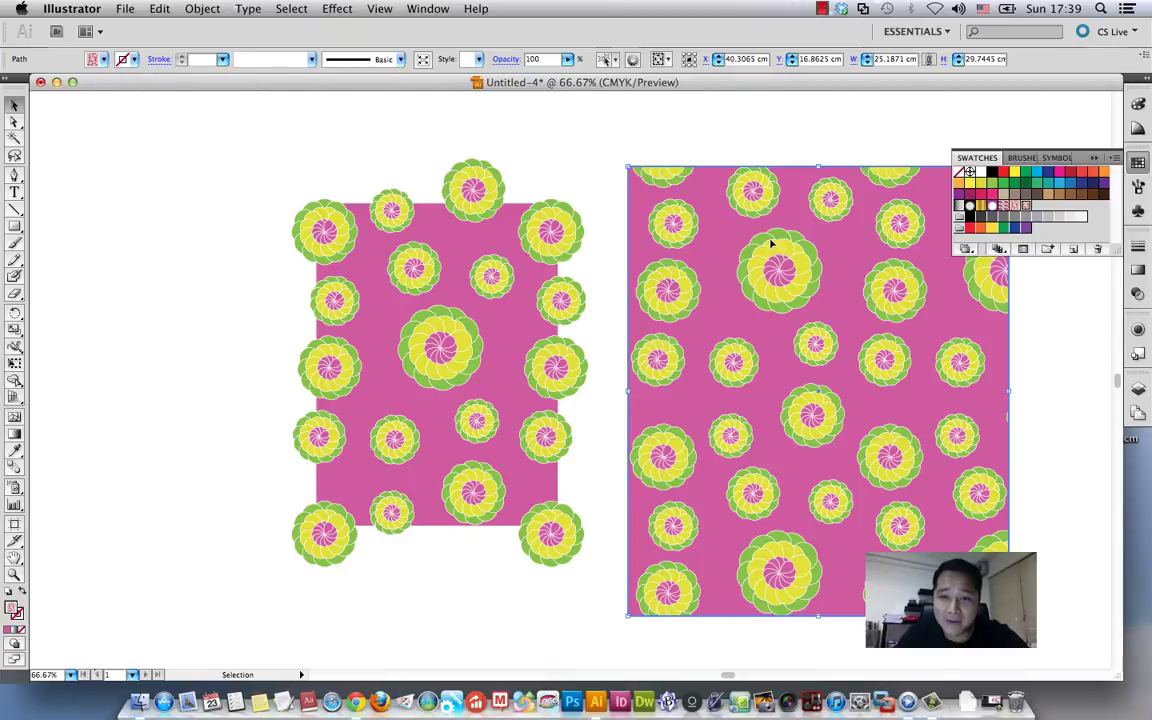
pyautogui.rightClick(770, 231)
pyautogui.click(602, 154)
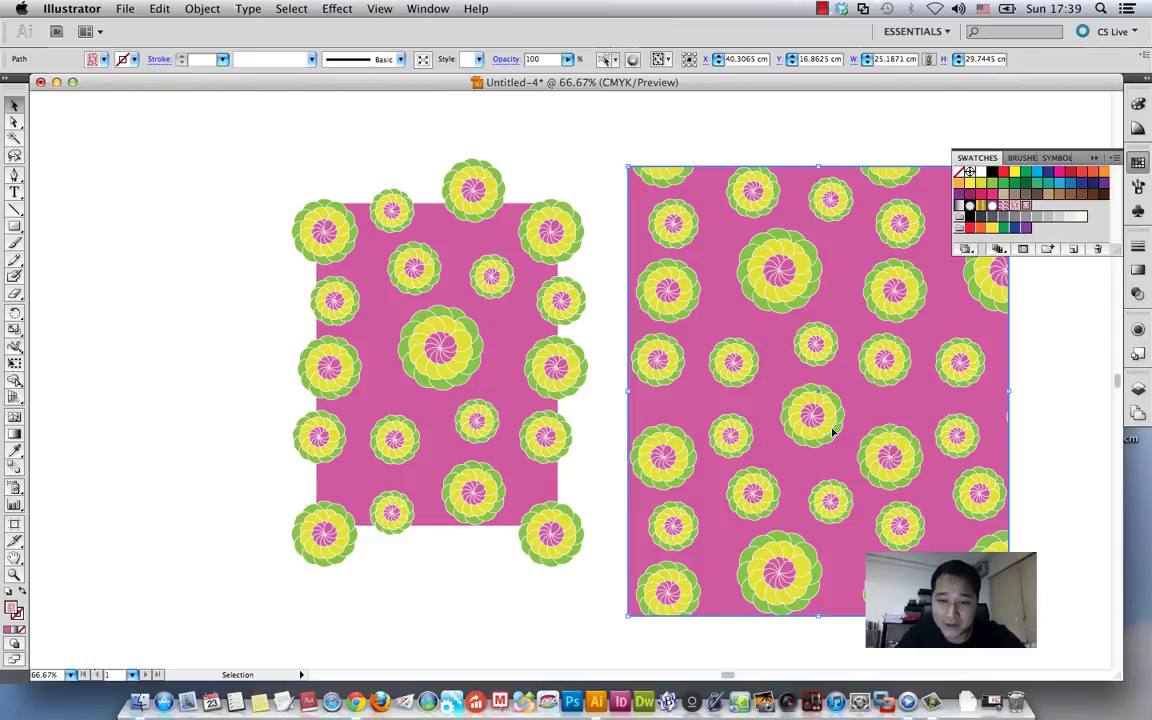
pyautogui.rightClick(768, 262)
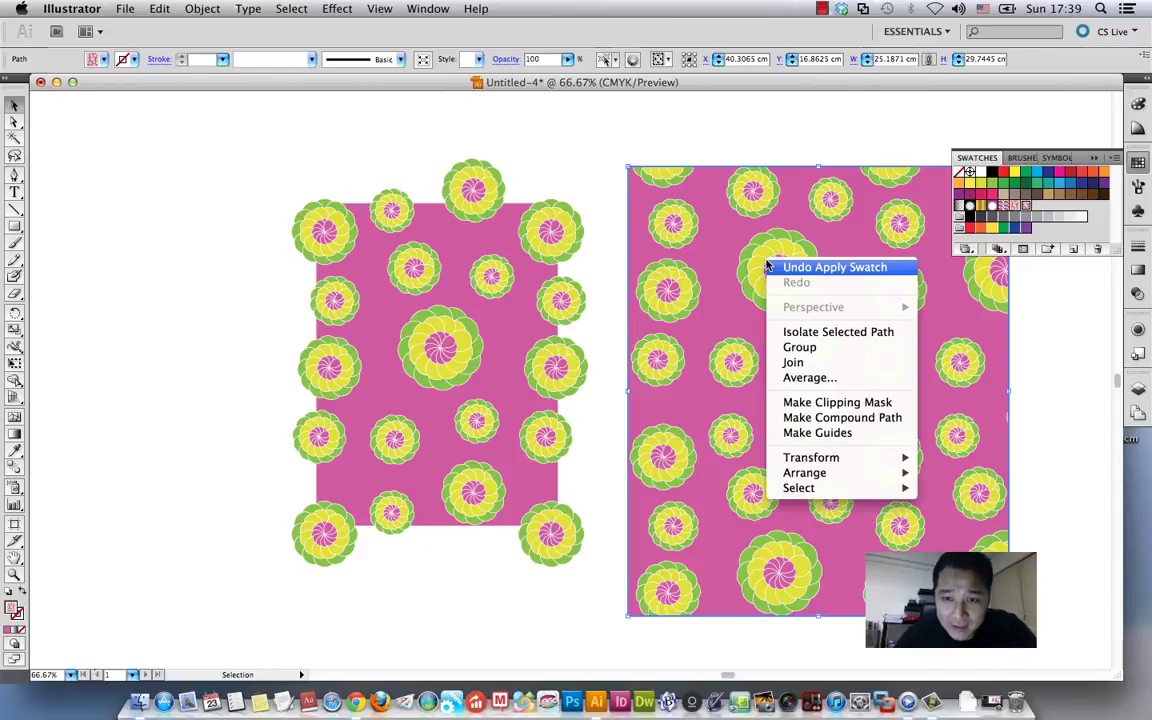
pyautogui.moveTo(811, 457)
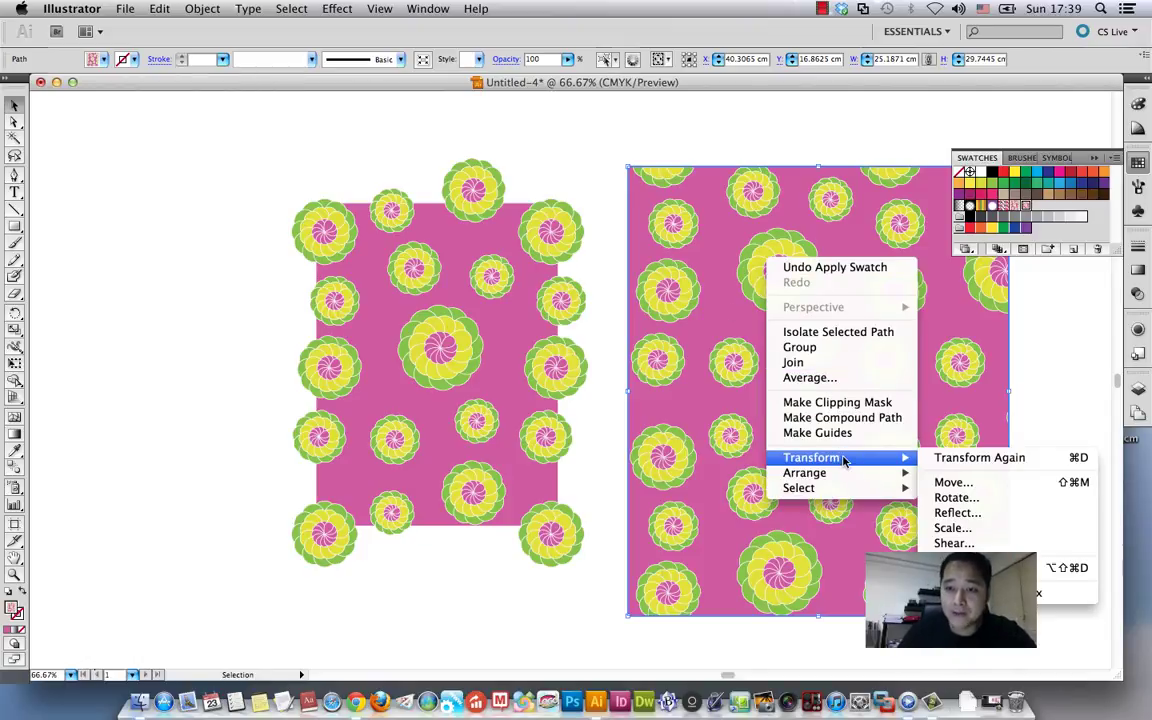
# Rotate only the pattern fill by 60°, with Patterns checked and Objects unchecked
pyautogui.click(984, 498)
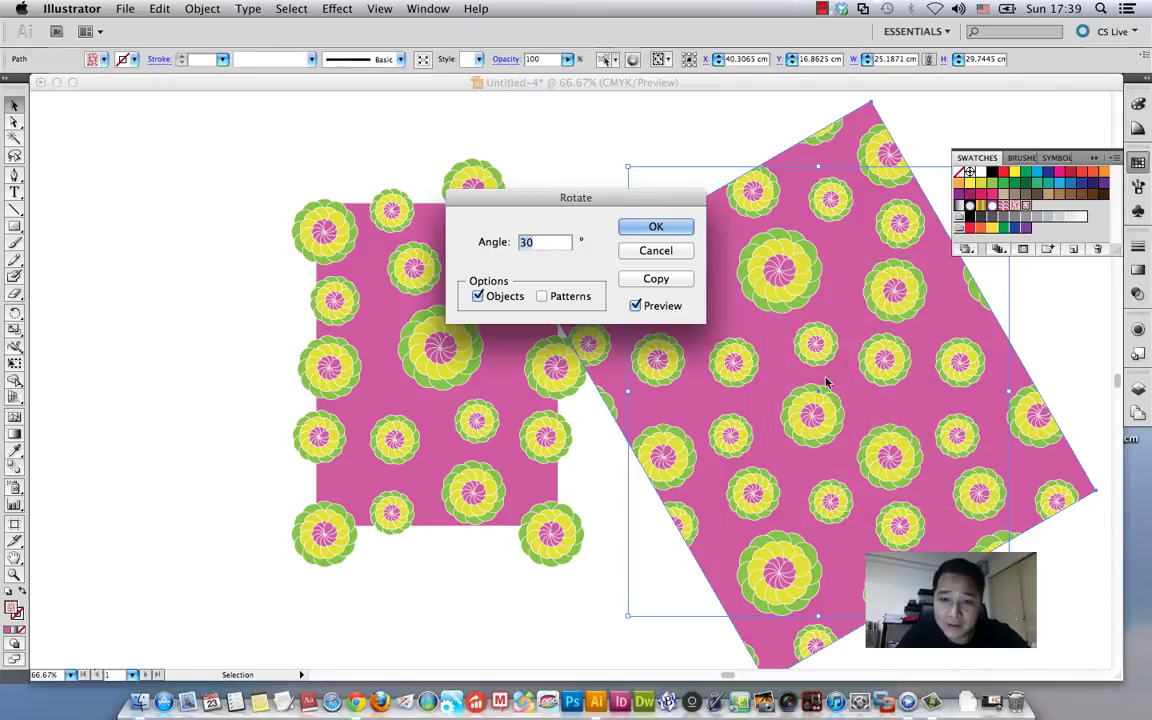
pyautogui.moveTo(600, 198); pyautogui.dragTo(515, 148)
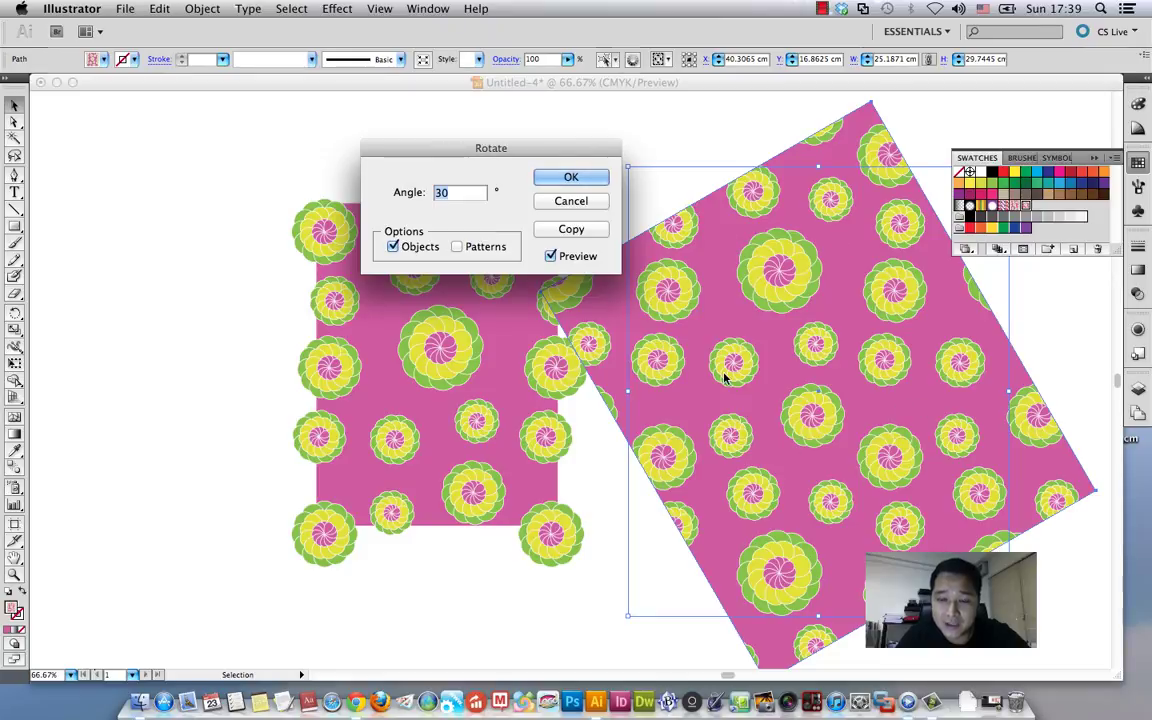
pyautogui.click(457, 247)
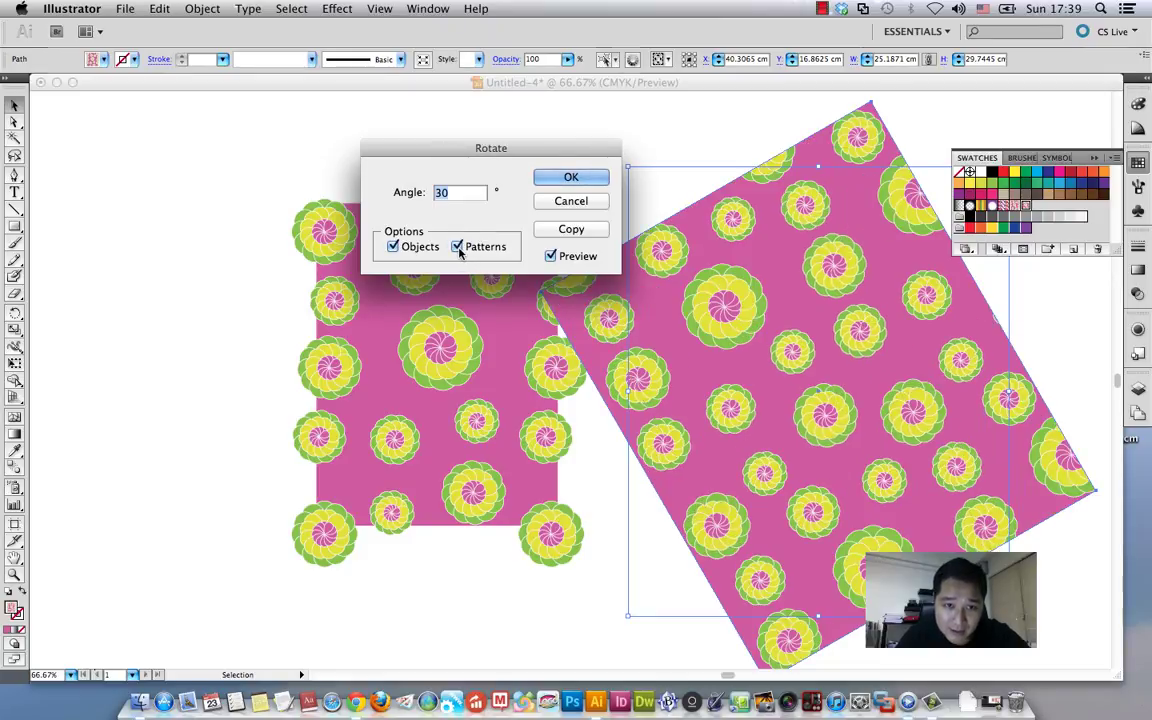
pyautogui.click(393, 247)
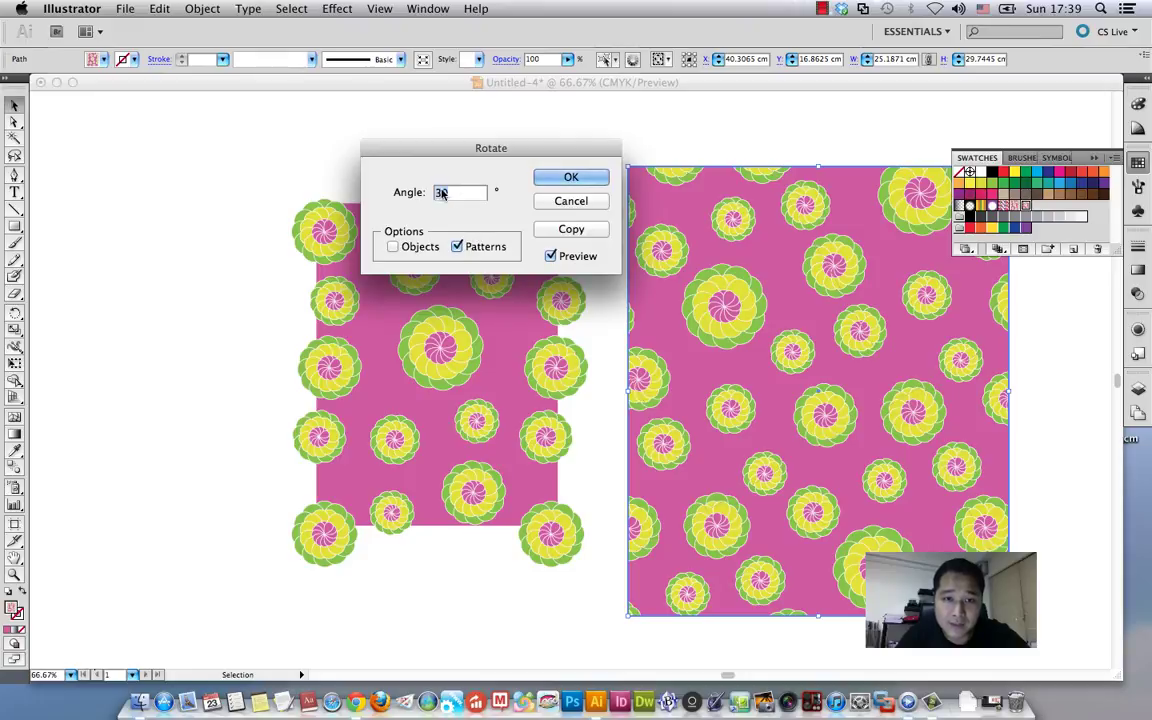
pyautogui.write('60')
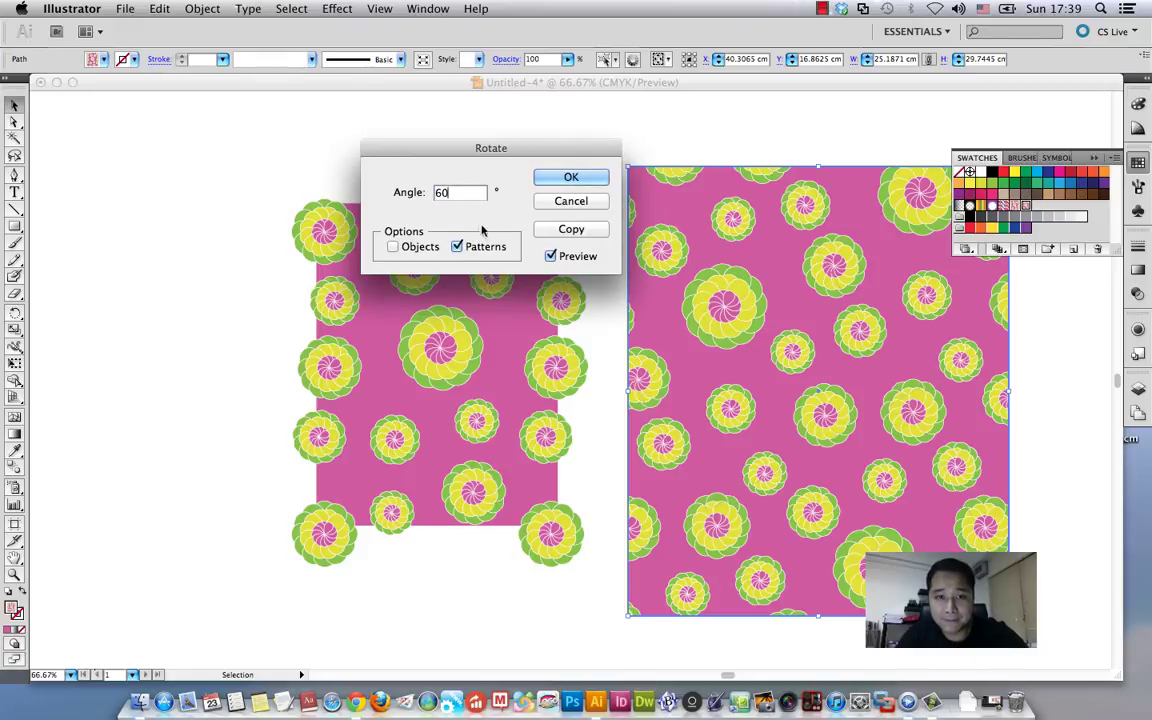
pyautogui.click(564, 179)
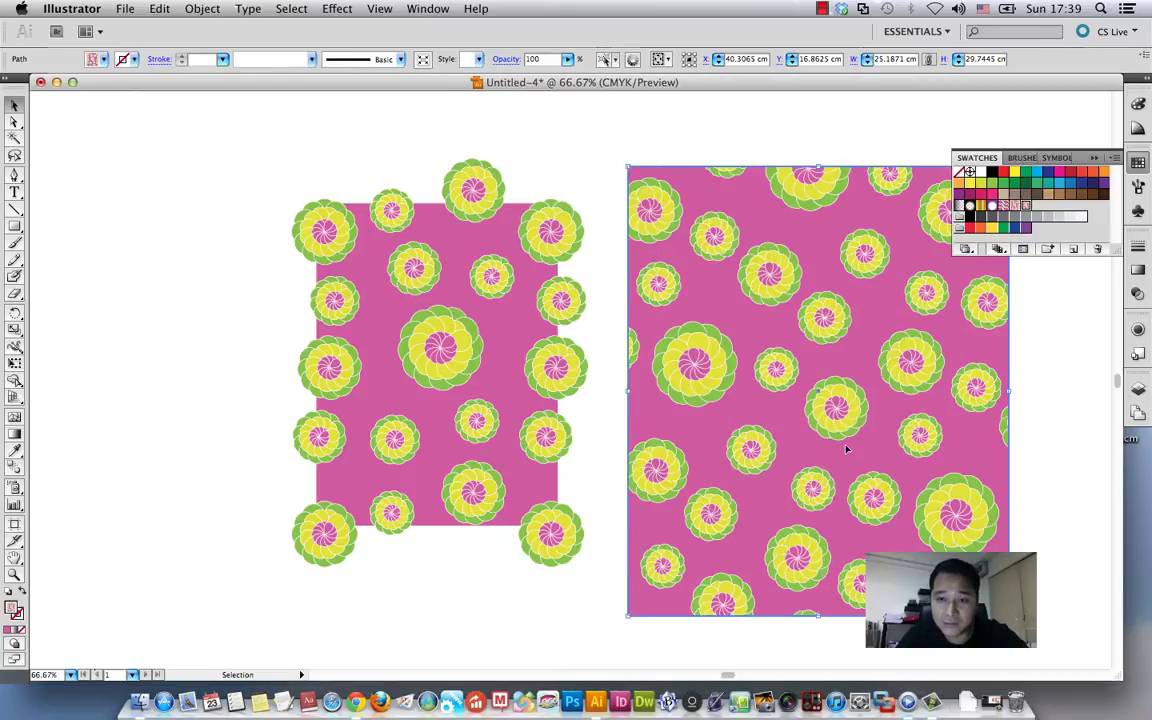
pyautogui.rightClick(772, 289)
pyautogui.moveTo(814, 485)
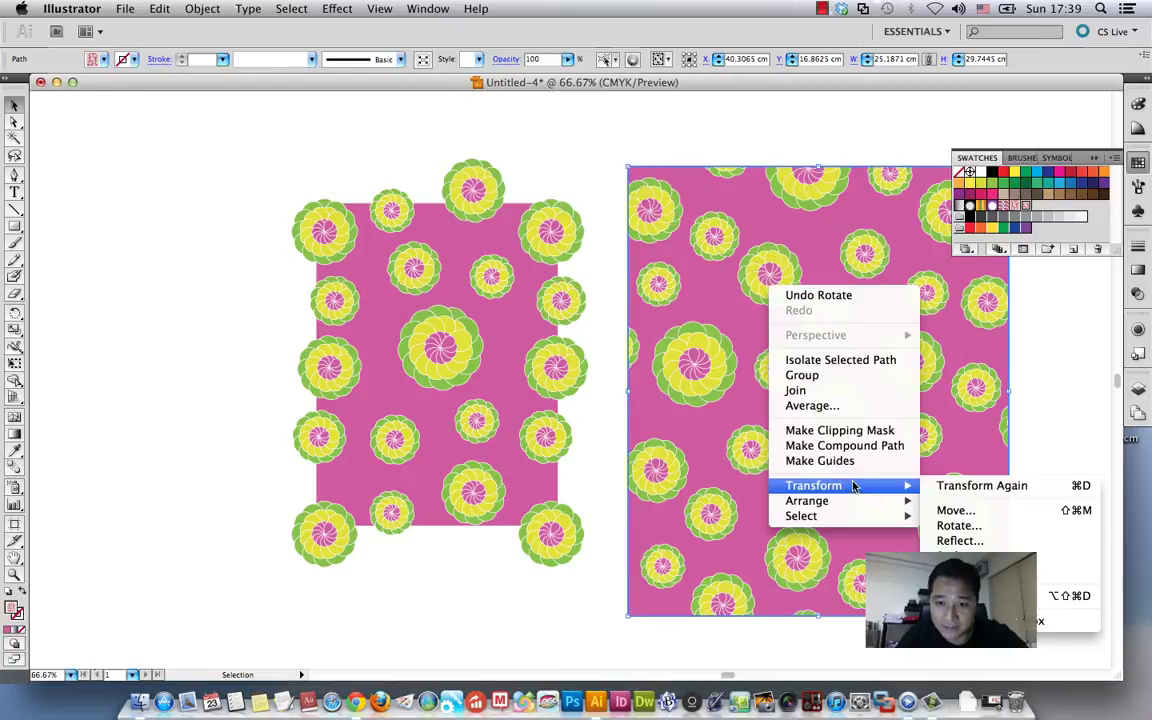
# Scale only the rosette pattern fill to 70%, keeping the rectangle's size unchanged
pyautogui.click(970, 556)
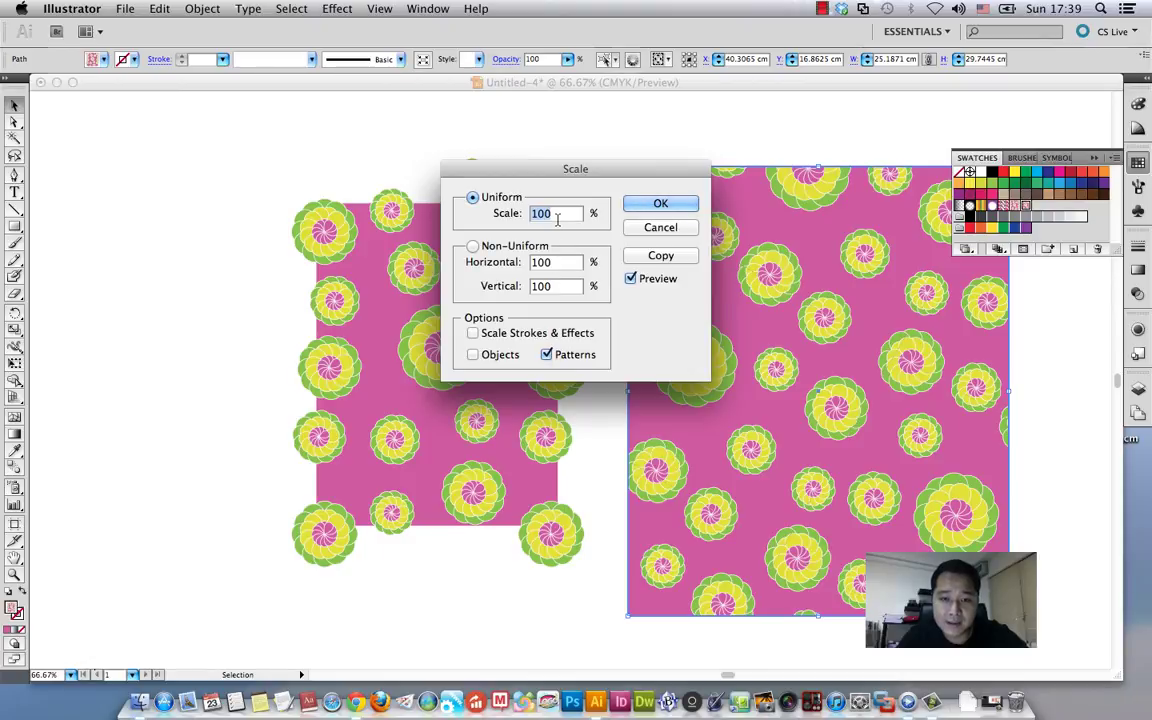
pyautogui.write('70')
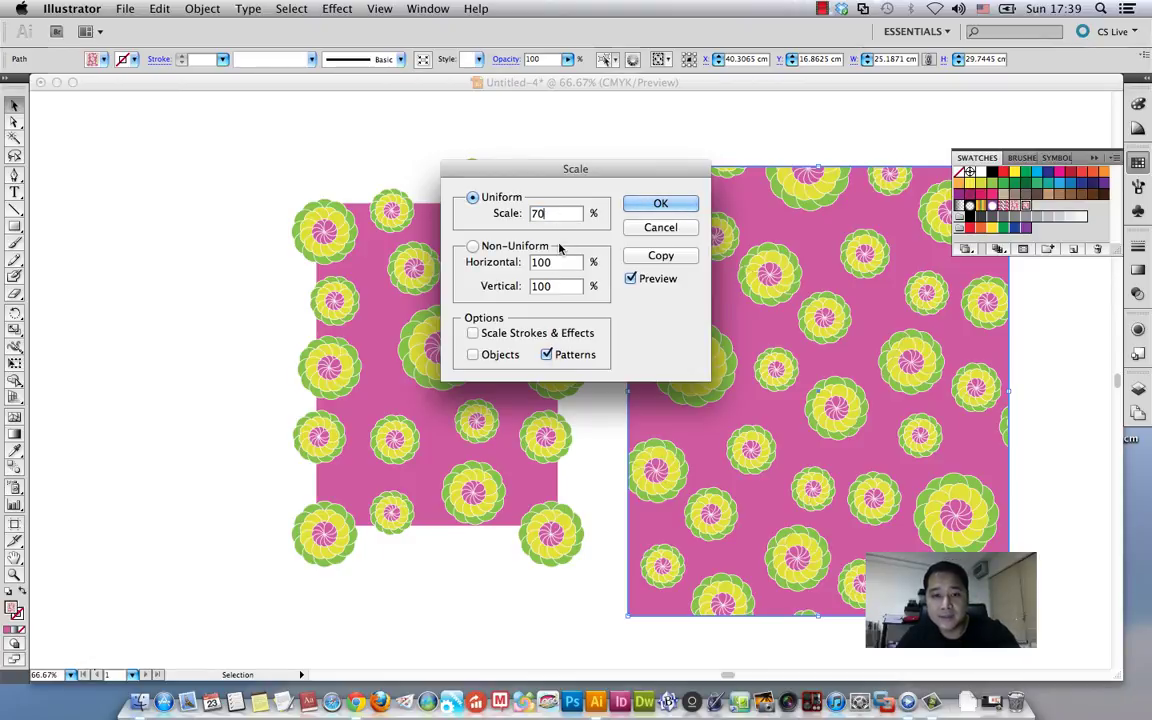
pyautogui.click(545, 246)
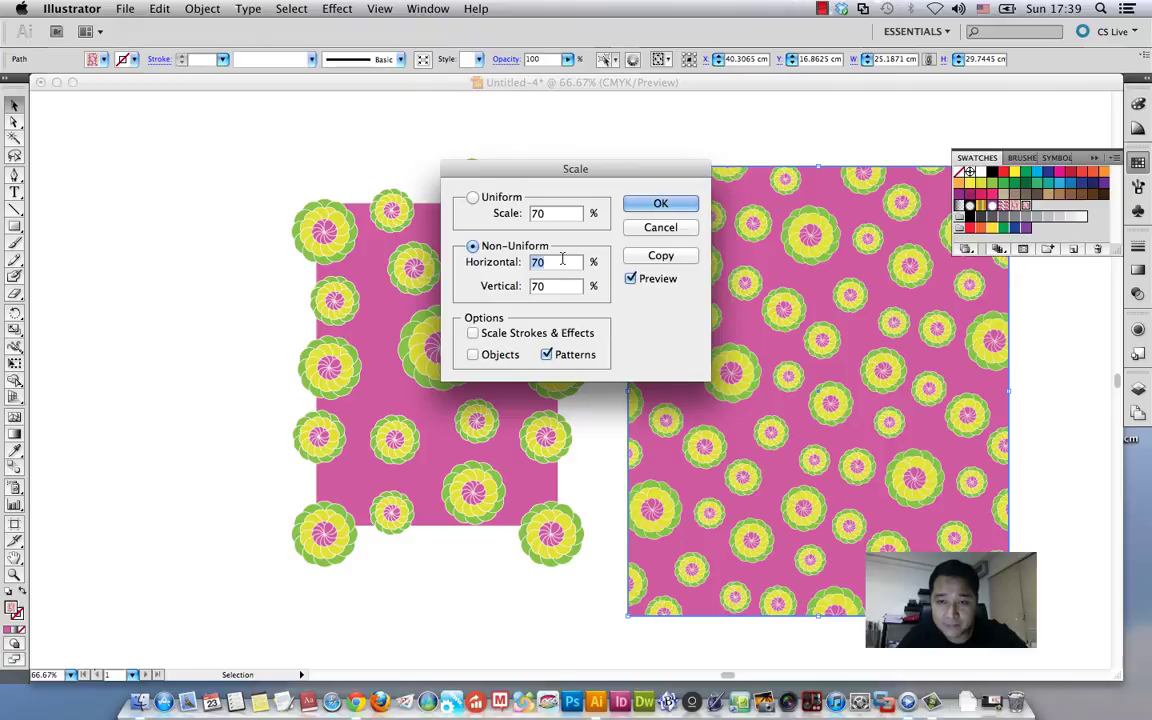
pyautogui.click(660, 203)
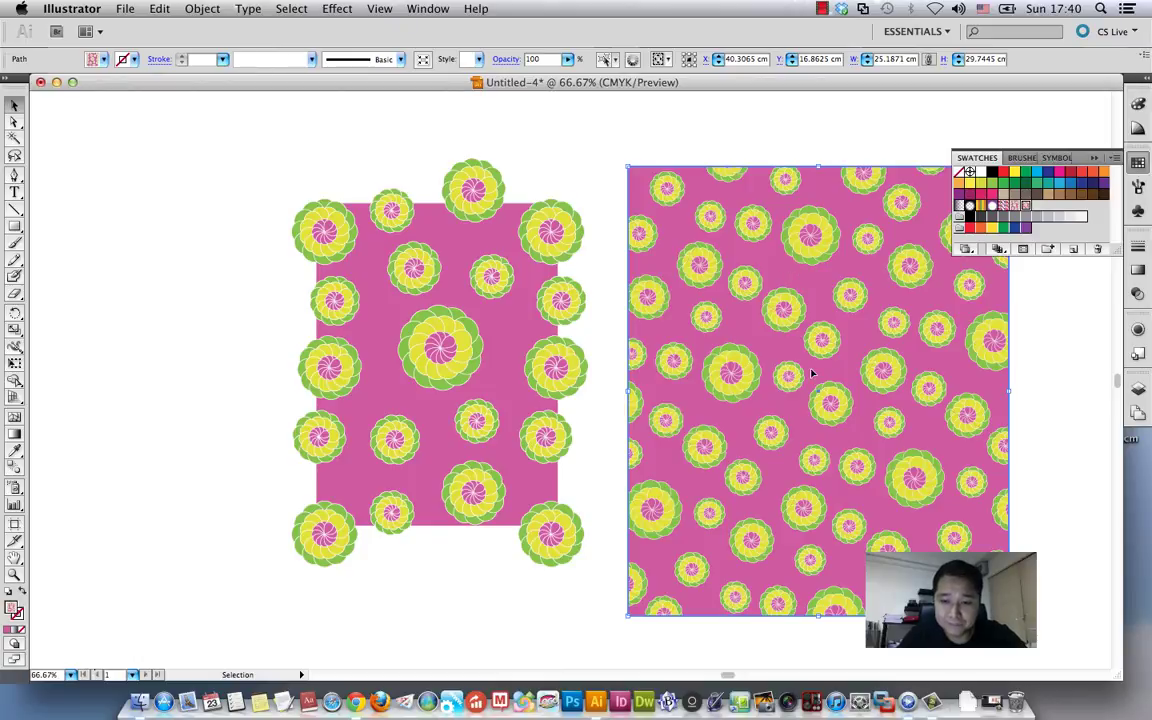
pyautogui.click(841, 8)
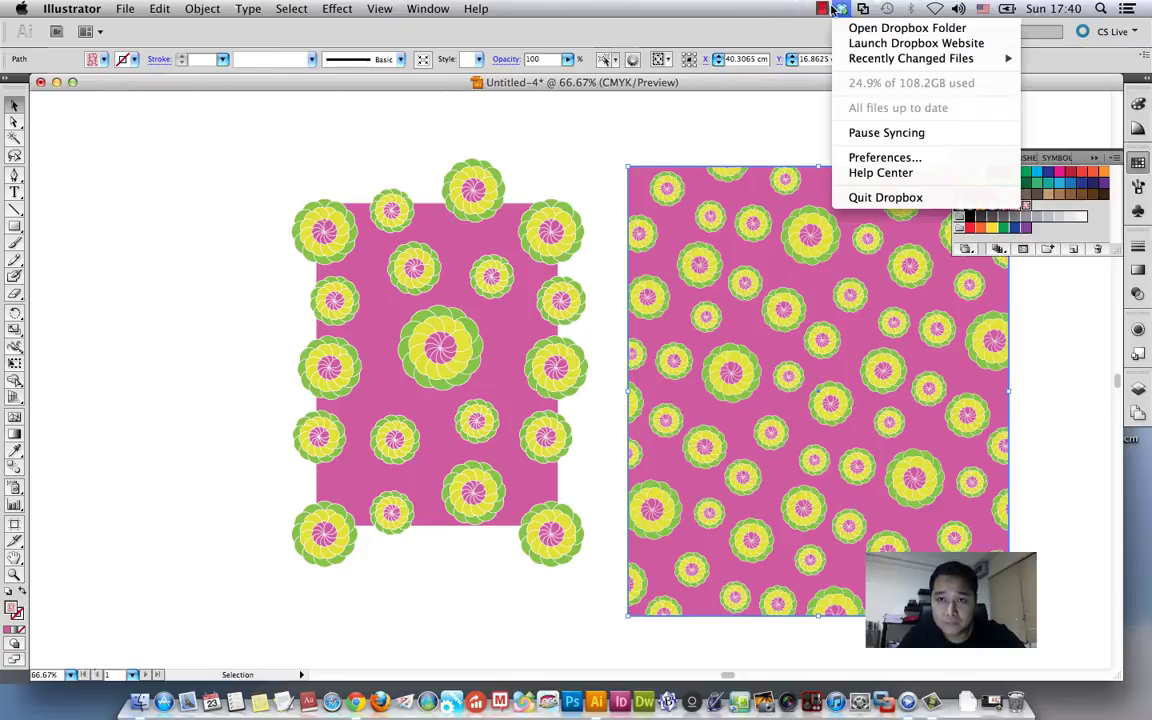